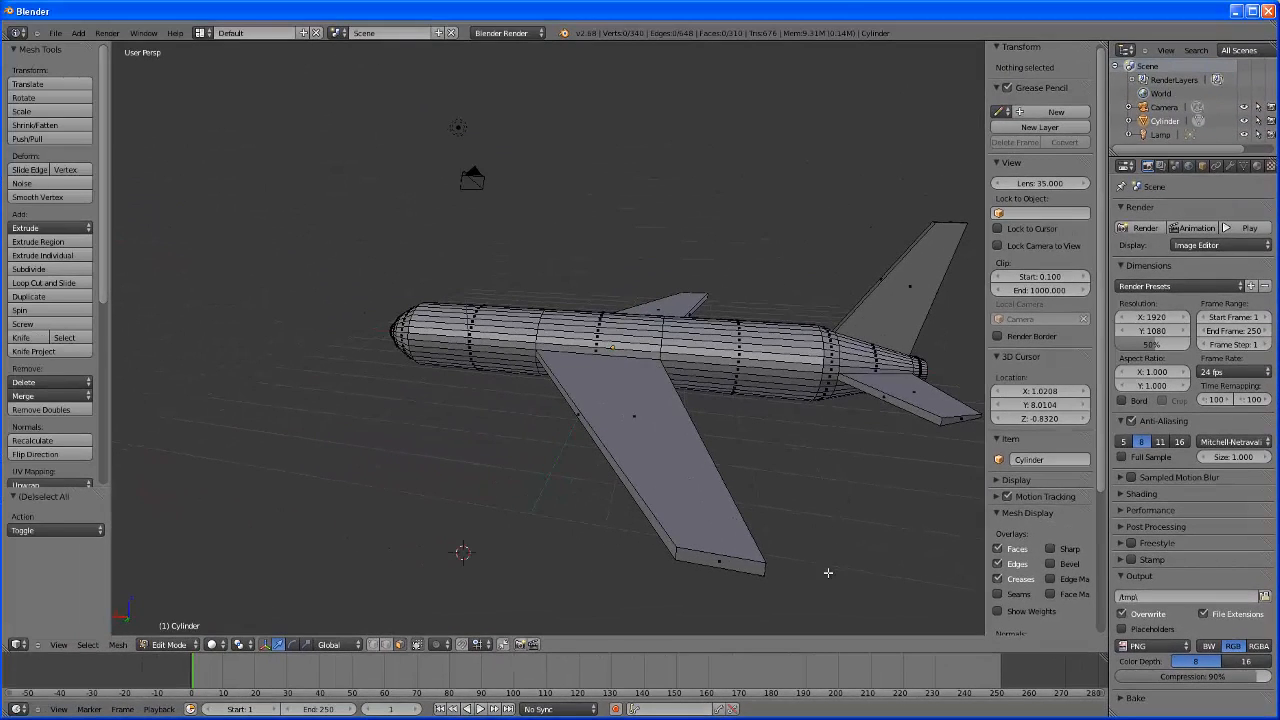
Select the end face of the near wing's tip and subdivide it twice with one cut each time
{"action": "middle_click_drag", "start_coordinate": [828, 573], "coordinate": [828, 561]}
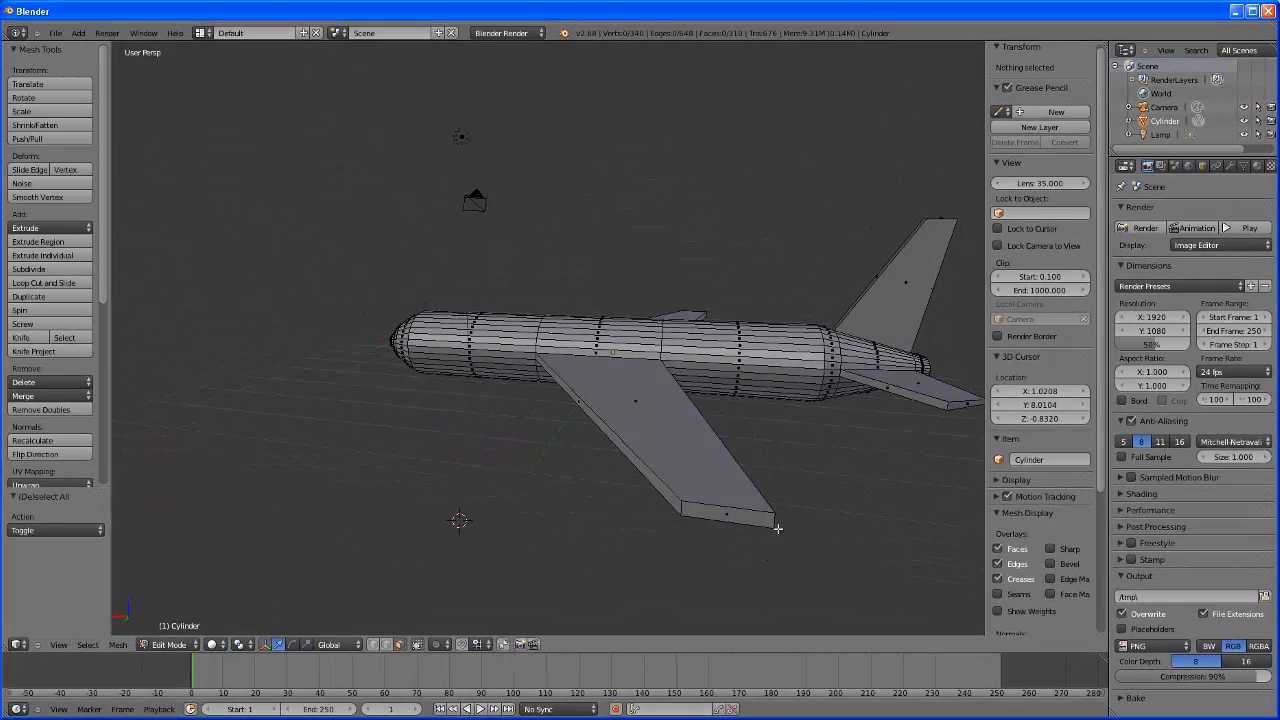
{"action": "right_click", "coordinate": [710, 513]}
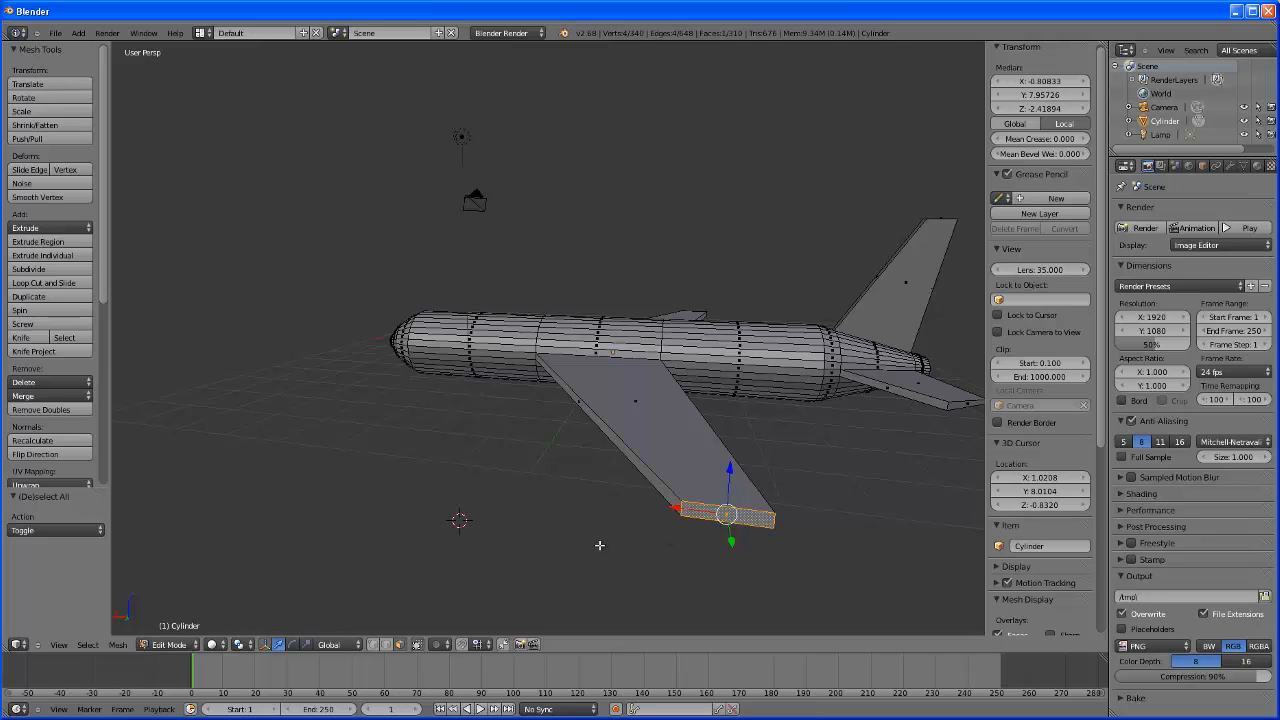
{"action": "key", "text": "a"}
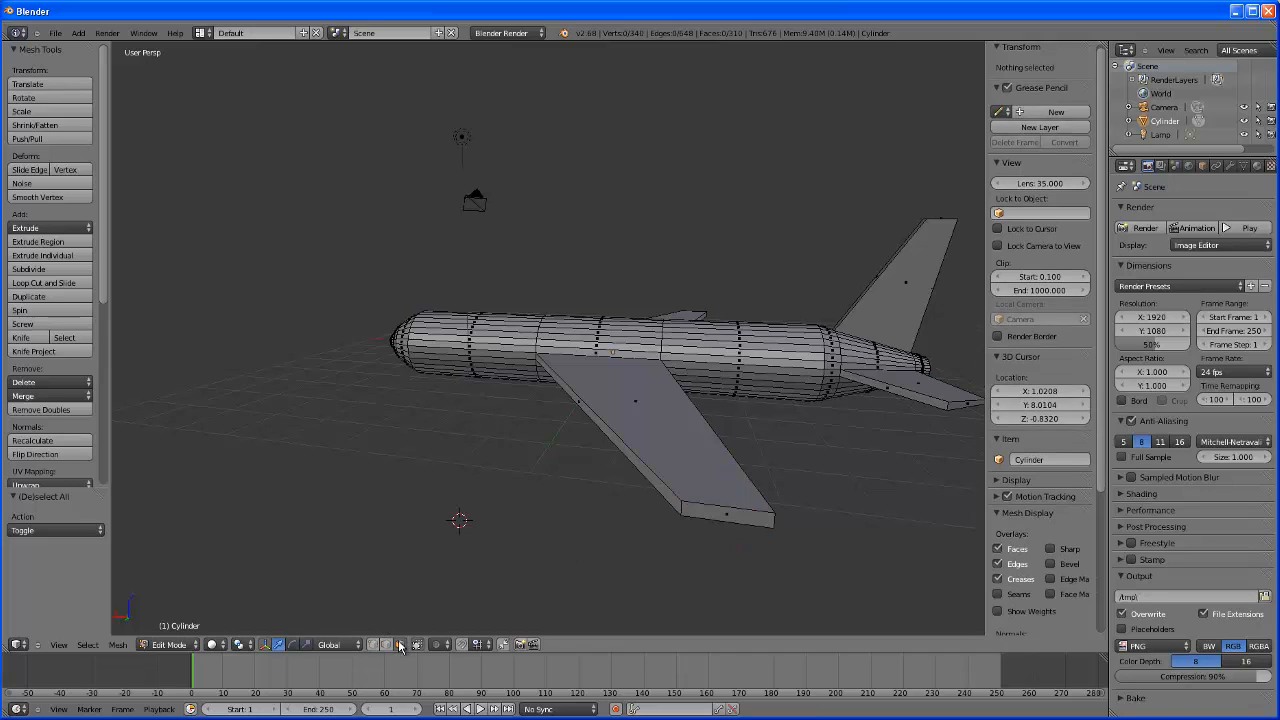
{"action": "right_click", "coordinate": [708, 514]}
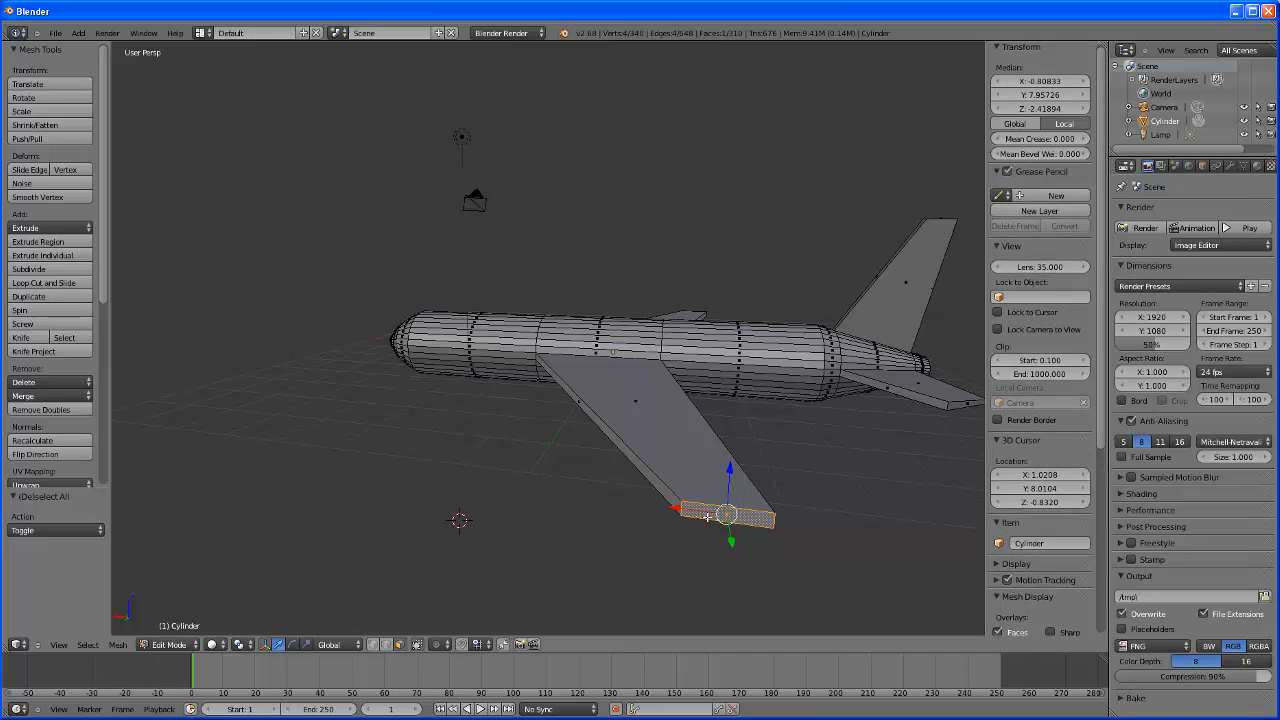
{"action": "left_click", "coordinate": [33, 271]}
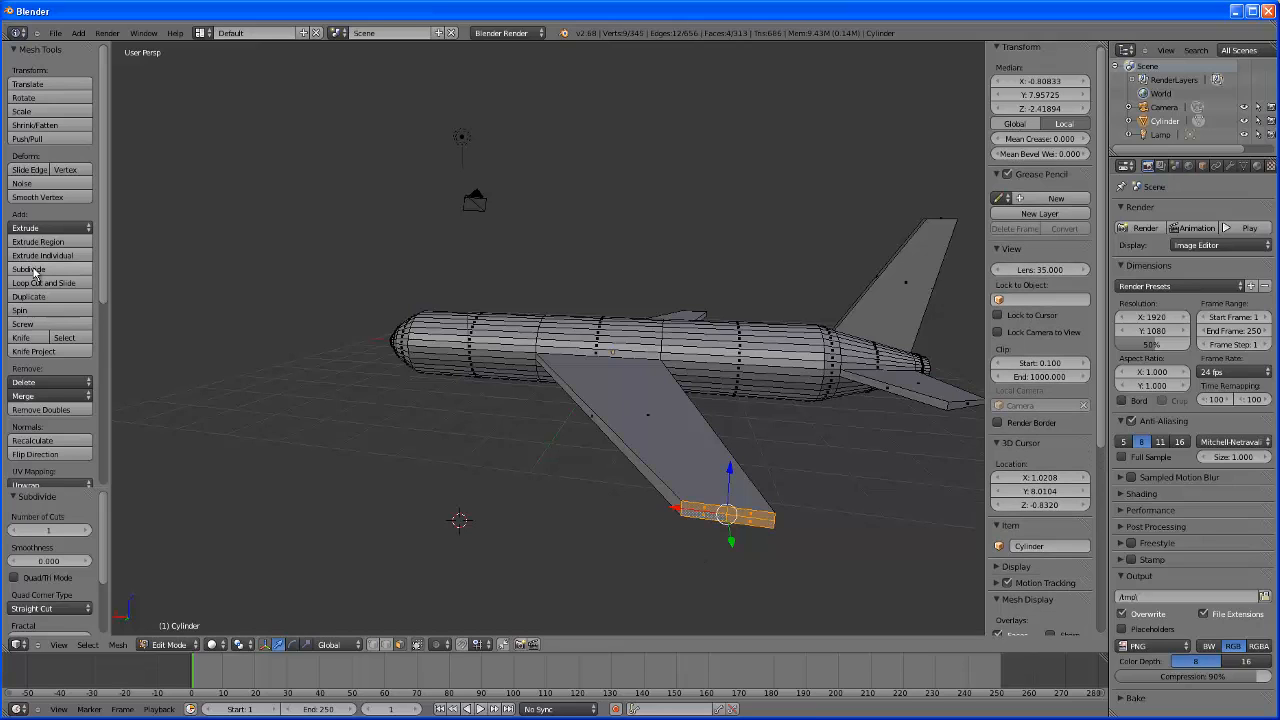
{"action": "left_click", "coordinate": [33, 271]}
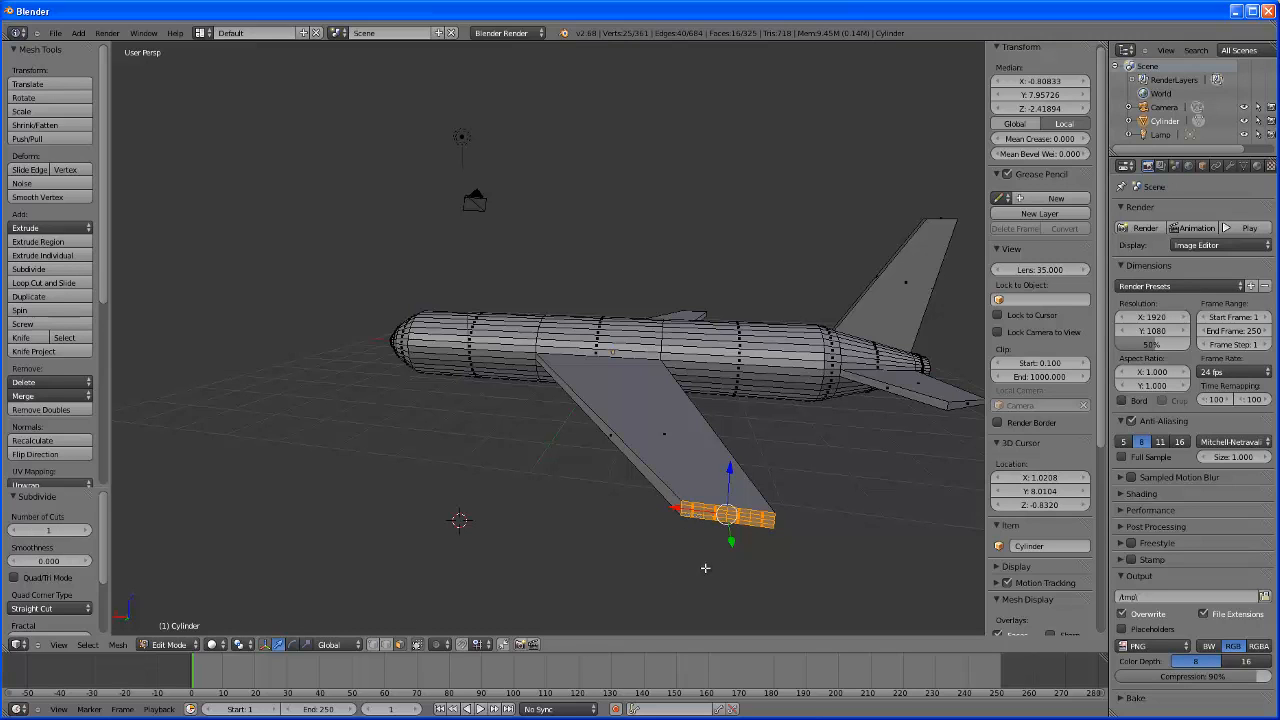
Deselect the nose-side column of wing tip faces and move the other three columns outward about 0.2 along Y
{"action": "middle_click_drag", "start_coordinate": [723, 572], "coordinate": [712, 505]}
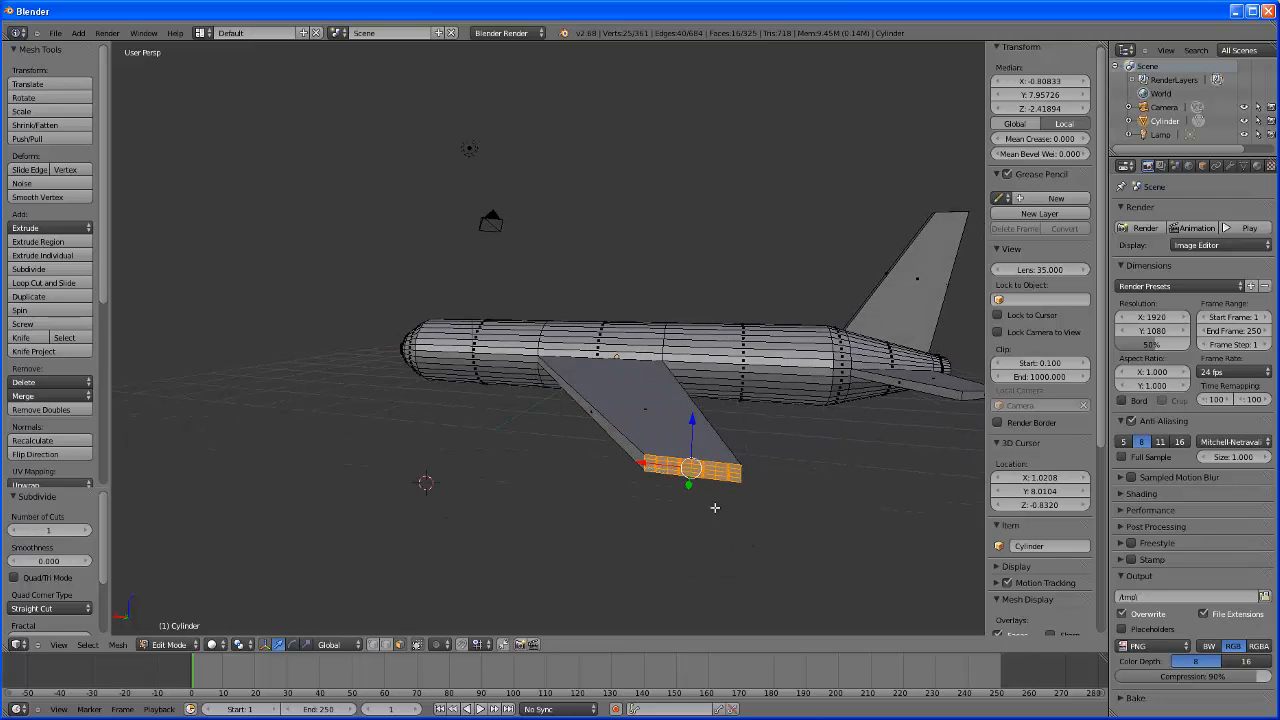
{"action": "scroll", "coordinate": [710, 503], "scroll_direction": "up", "scroll_amount": 2}
{"action": "middle_click_drag", "start_coordinate": [901, 582], "coordinate": [896, 577]}
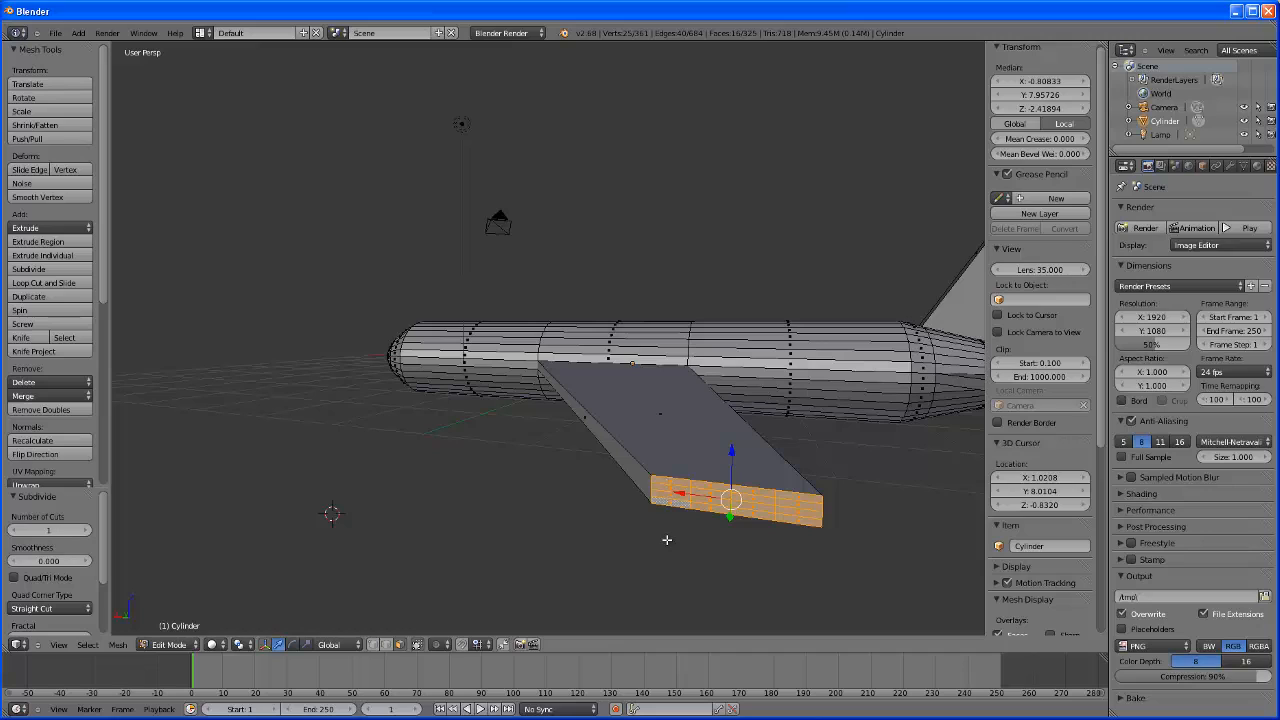
{"action": "right_click", "coordinate": [666, 484], "text": "shift"}
{"action": "right_click", "coordinate": [666, 486], "text": "shift"}
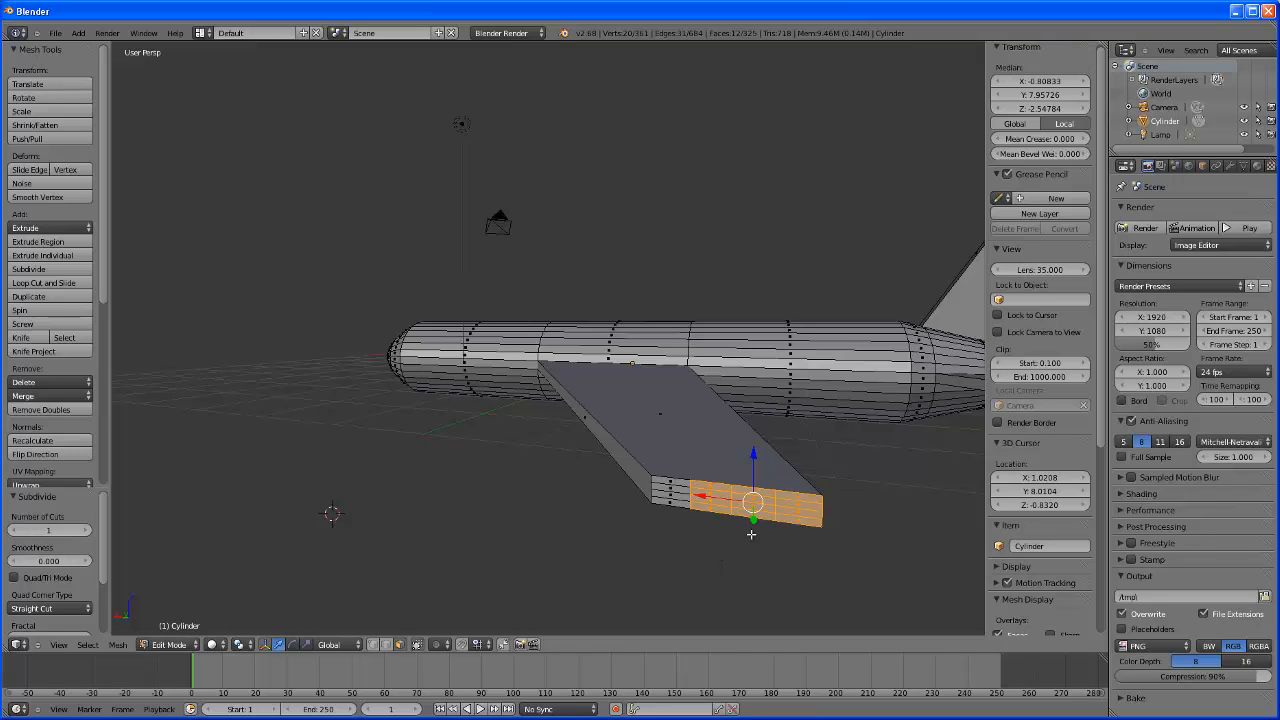
{"action": "middle_click_drag", "start_coordinate": [754, 568], "coordinate": [830, 570]}
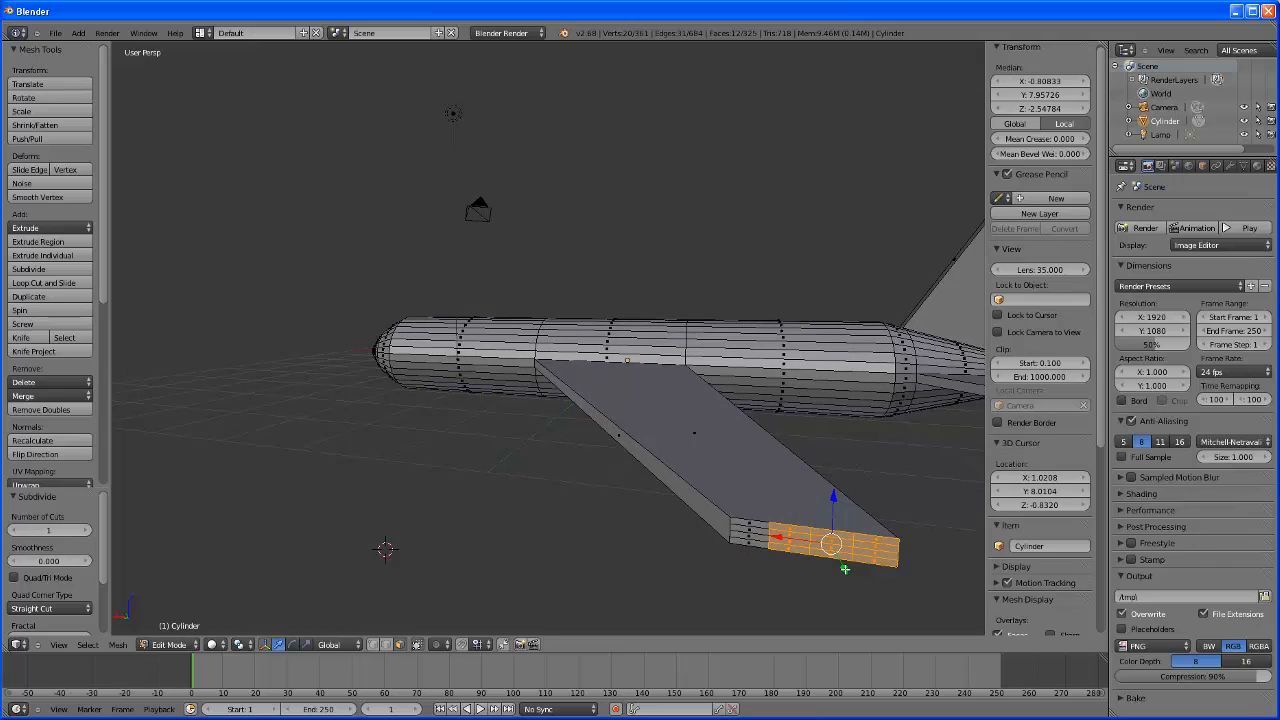
{"action": "left_click_drag", "start_coordinate": [845, 570], "coordinate": [845, 583]}
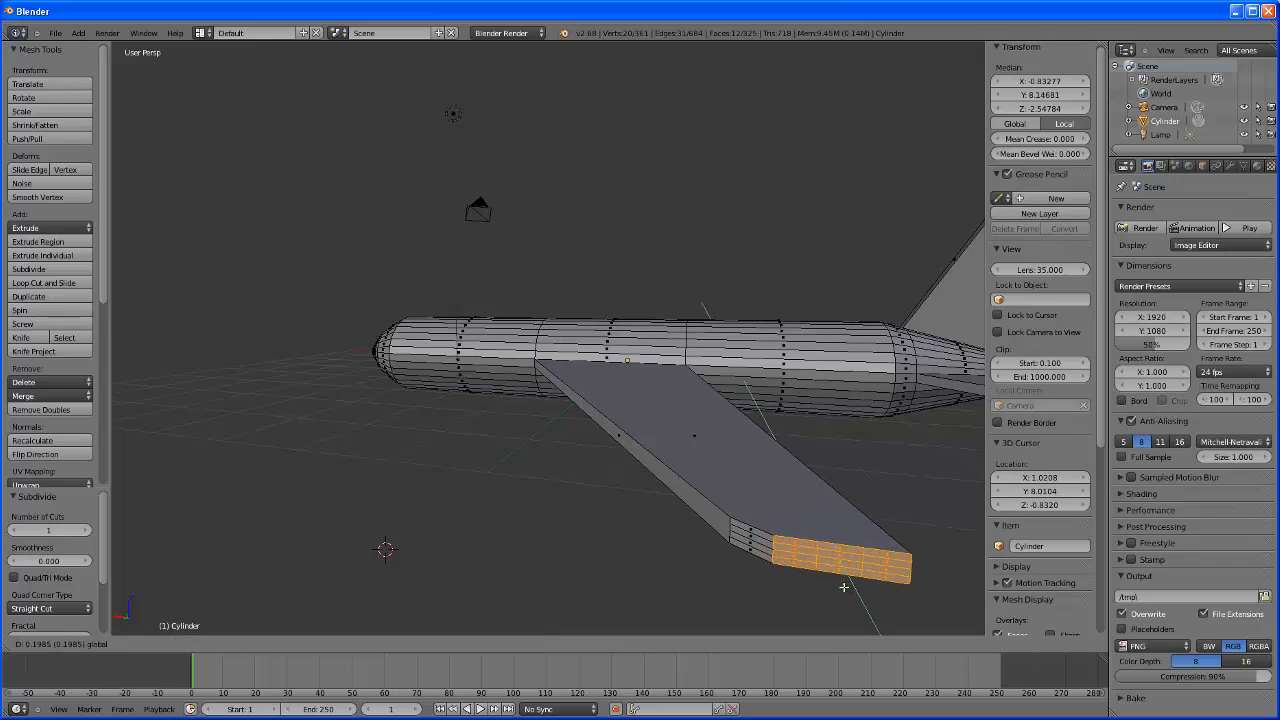
{"action": "left_click", "coordinate": [845, 584]}
Deselect the second column of tip faces and move the two tail-side columns outward about 0.14 along Y
{"action": "middle_click_drag", "start_coordinate": [845, 586], "coordinate": [795, 597]}
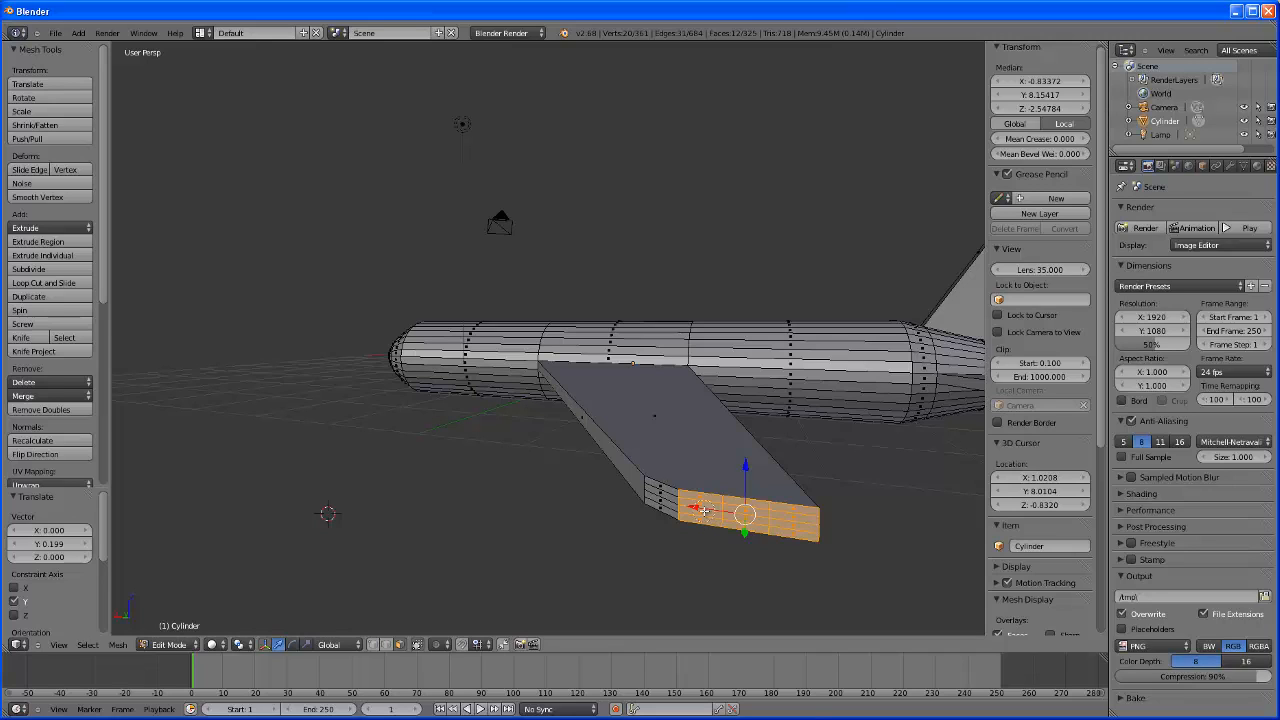
{"action": "key", "text": "c"}
{"action": "middle_click_drag", "start_coordinate": [696, 495], "coordinate": [700, 512]}
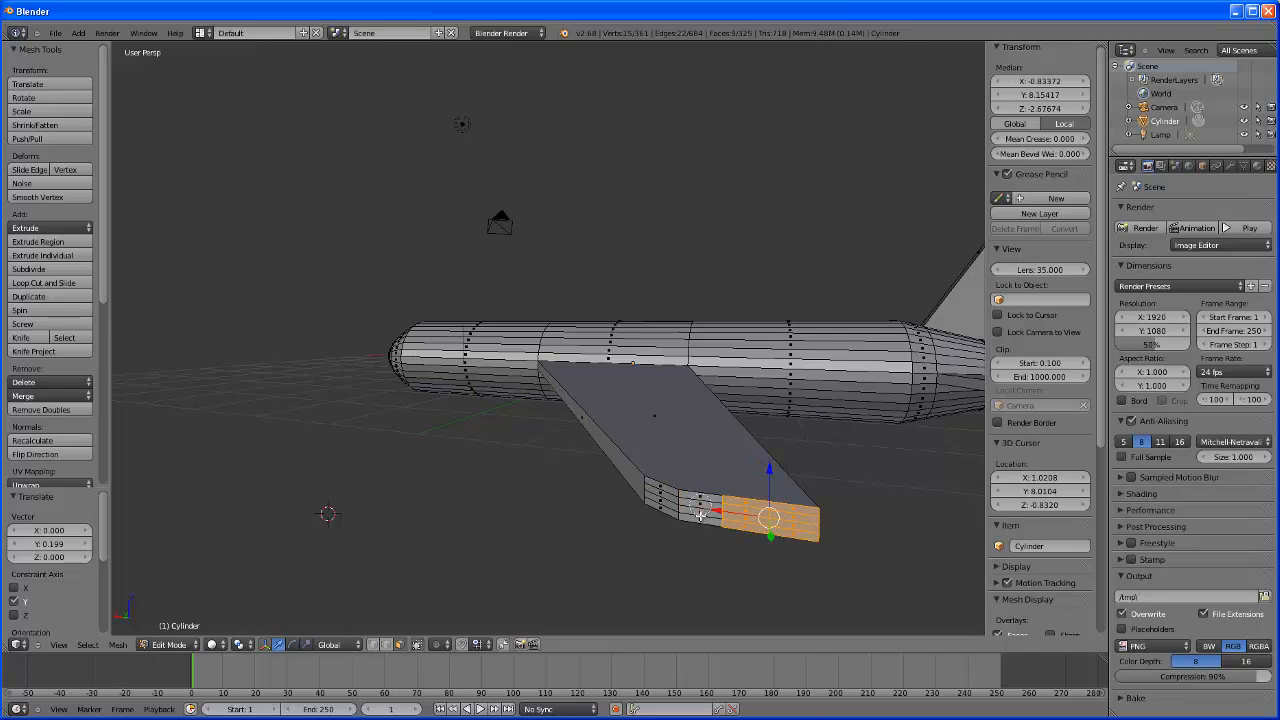
{"action": "right_click", "coordinate": [771, 578]}
{"action": "key", "text": "g"}
{"action": "key", "text": "y"}
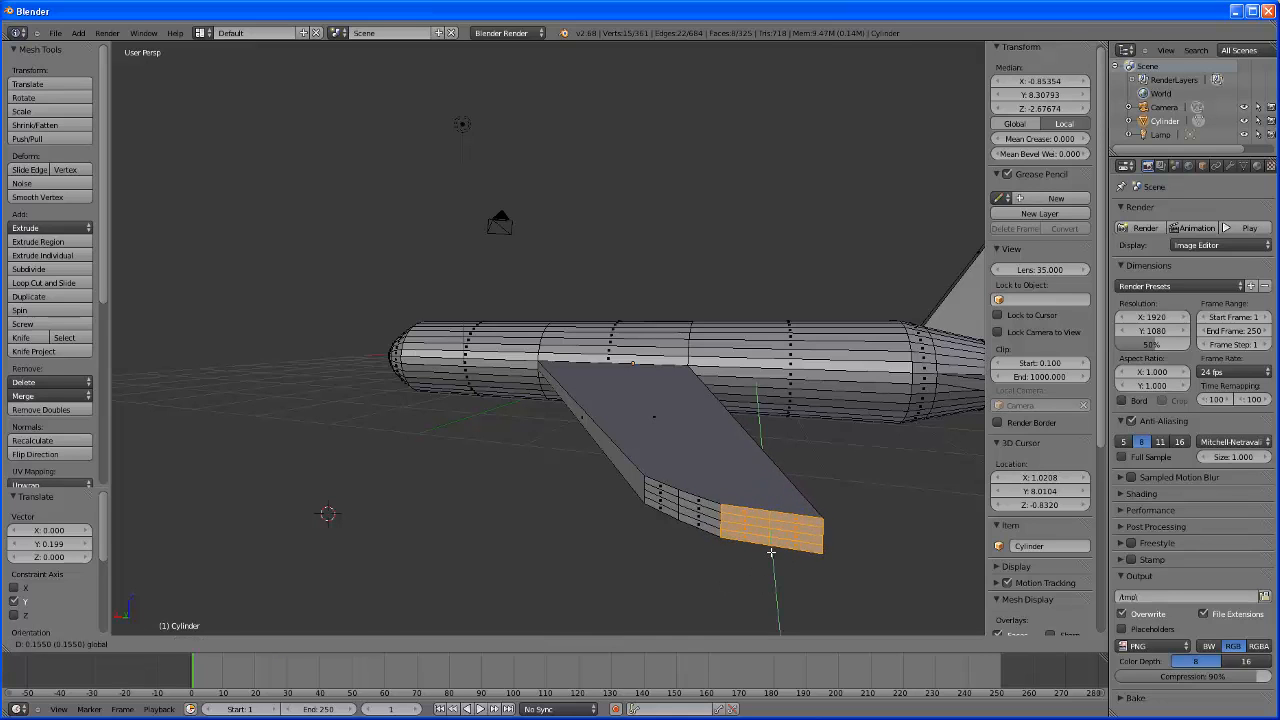
{"action": "left_click", "coordinate": [771, 549]}
{"action": "middle_click_drag", "start_coordinate": [771, 549], "coordinate": [833, 576]}
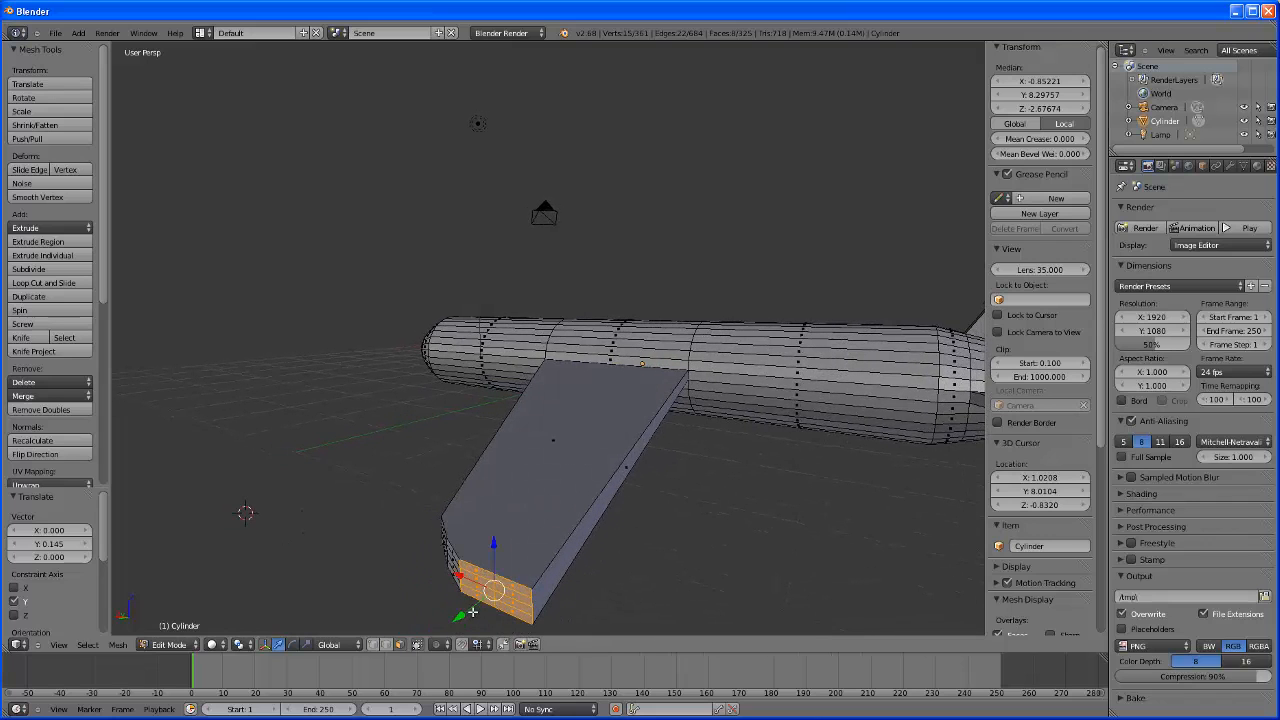
{"action": "left_click_drag", "start_coordinate": [462, 615], "coordinate": [464, 614]}
Deselect the third column of tip faces and move the tail-most column slightly outward along Y to finish the curve
{"action": "middle_click_drag", "start_coordinate": [610, 594], "coordinate": [676, 581]}
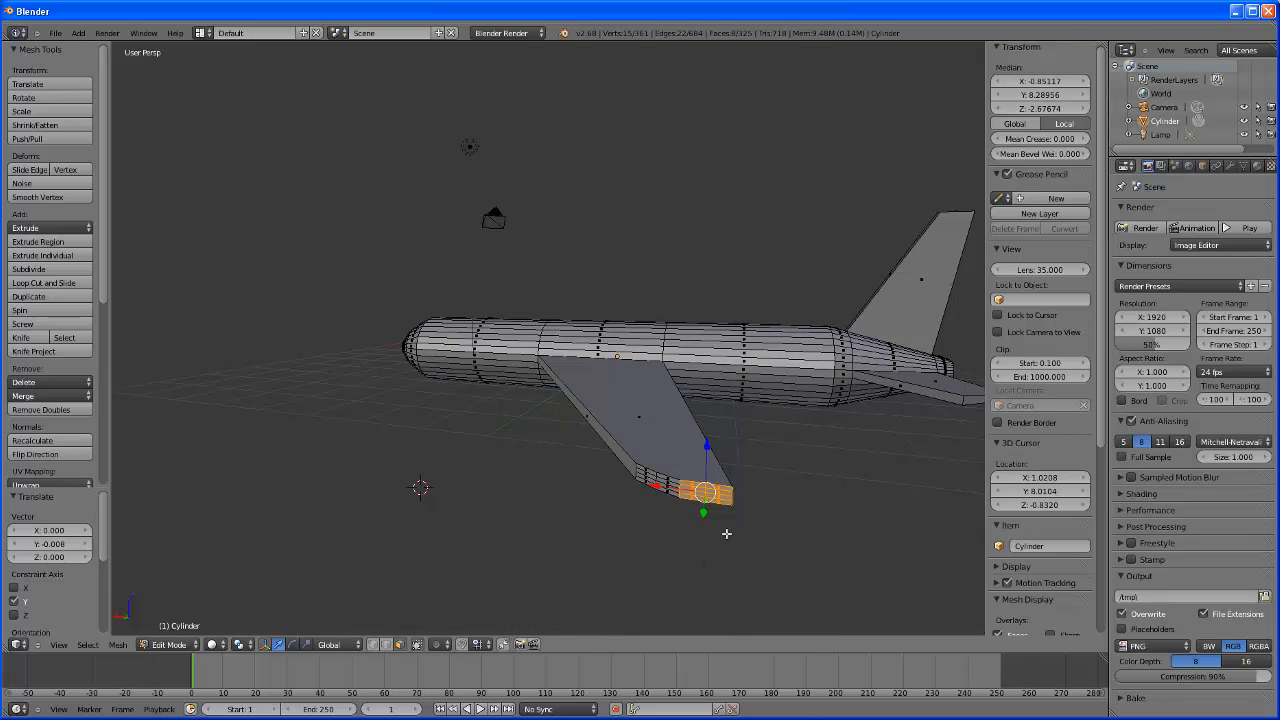
{"action": "scroll", "coordinate": [714, 531], "scroll_direction": "up", "scroll_amount": 2}
{"action": "middle_click_drag", "start_coordinate": [867, 567], "coordinate": [787, 548]}
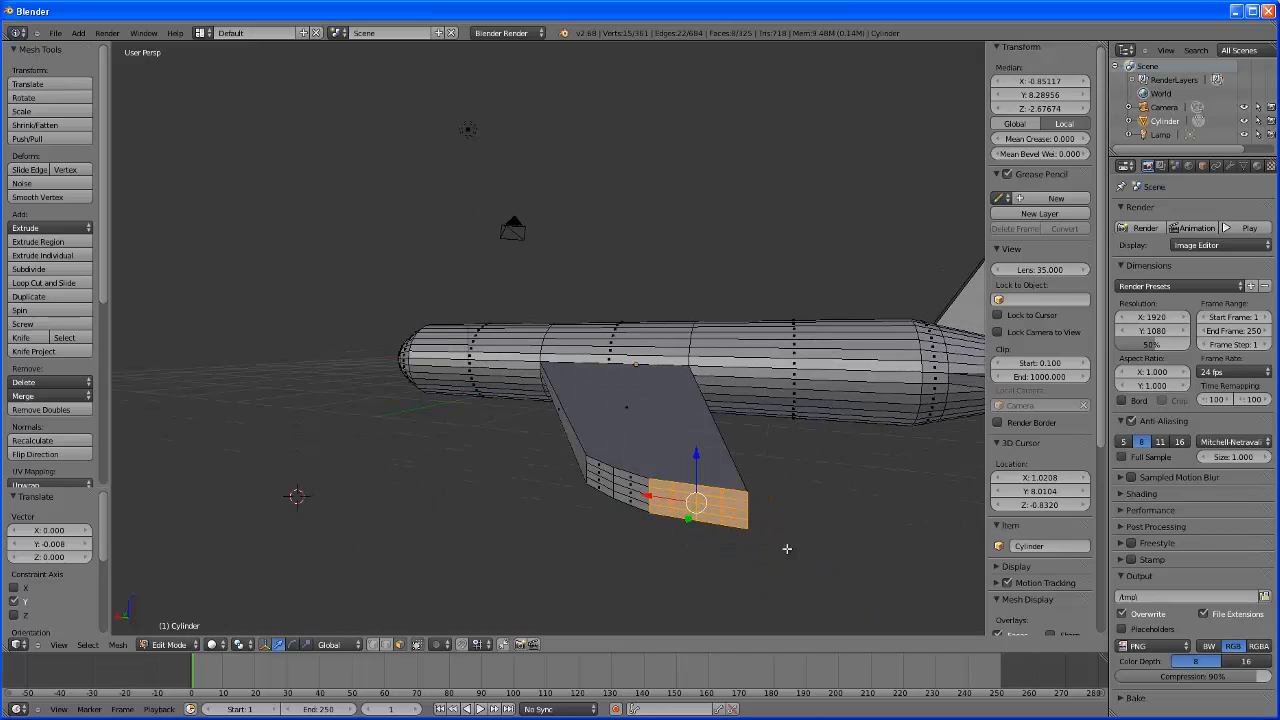
{"action": "key", "text": "c"}
{"action": "middle_click", "coordinate": [669, 484]}
{"action": "middle_click_drag", "start_coordinate": [669, 484], "coordinate": [675, 508]}
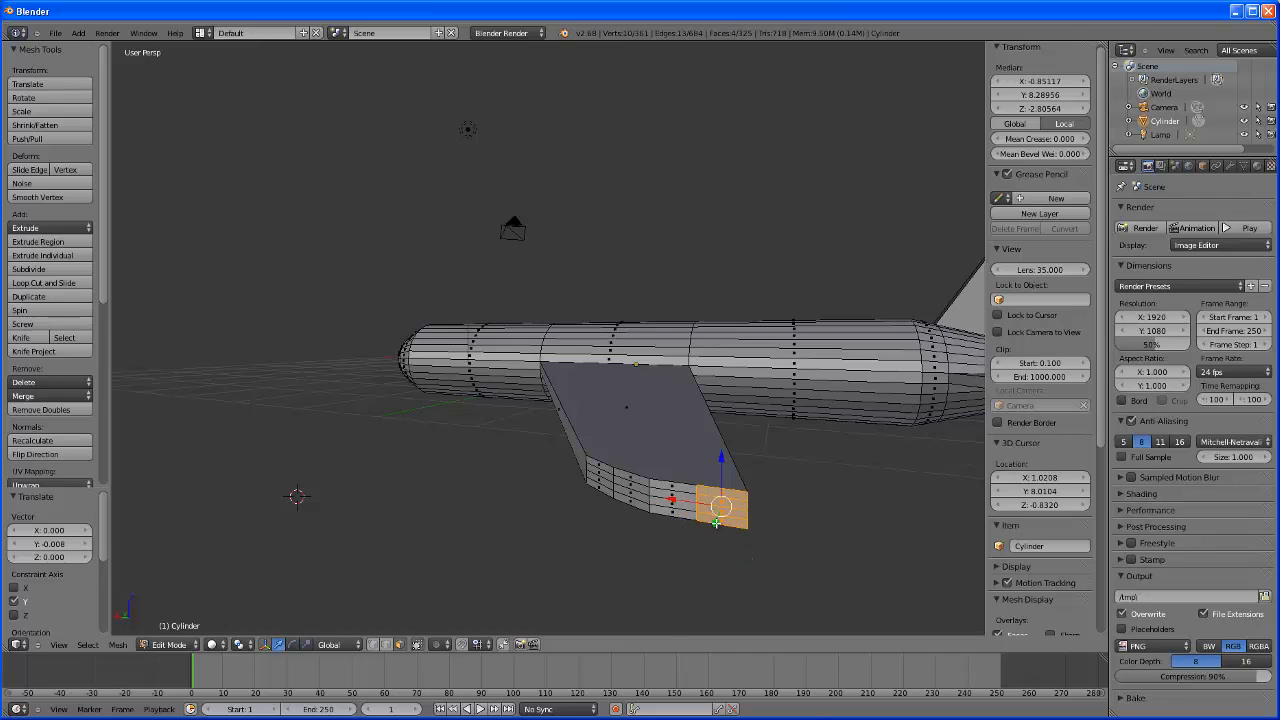
{"action": "left_click_drag", "start_coordinate": [716, 522], "coordinate": [716, 526]}
Select the end face of the opposite wing's tip and subdivide it twice
{"action": "middle_click_drag", "start_coordinate": [716, 526], "coordinate": [653, 579]}
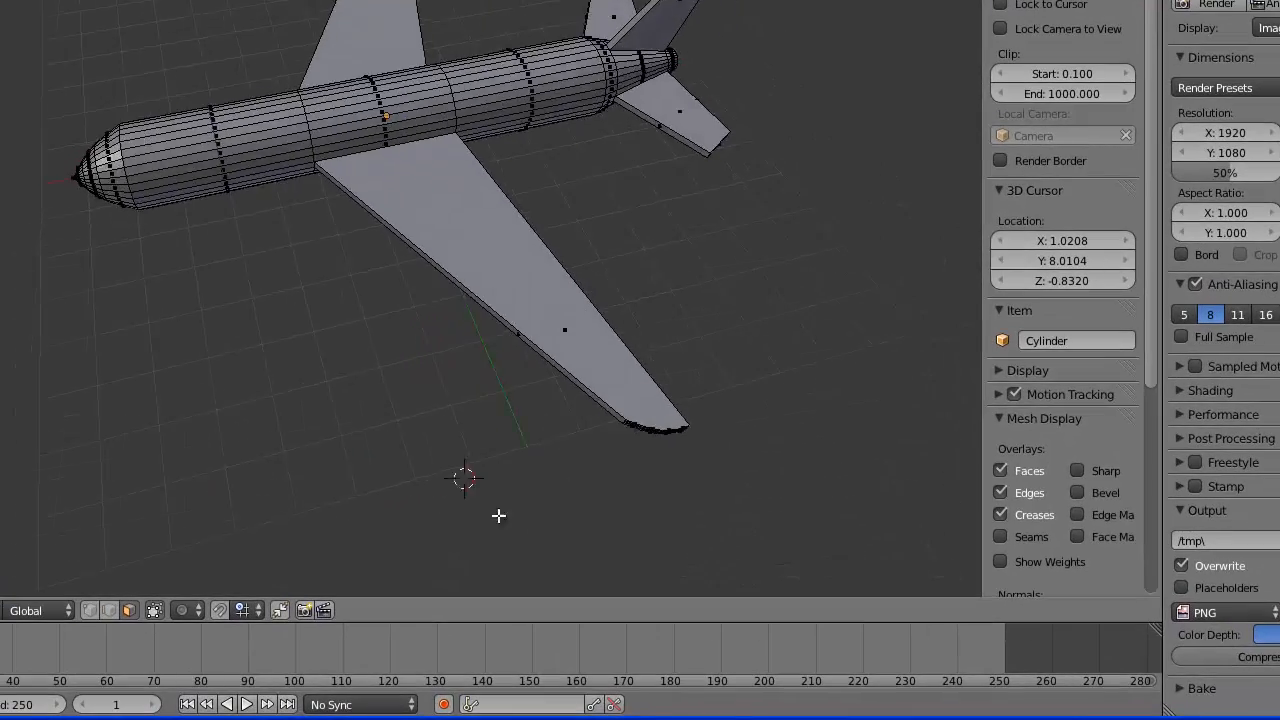
{"action": "middle_click_drag", "start_coordinate": [499, 515], "coordinate": [617, 529]}
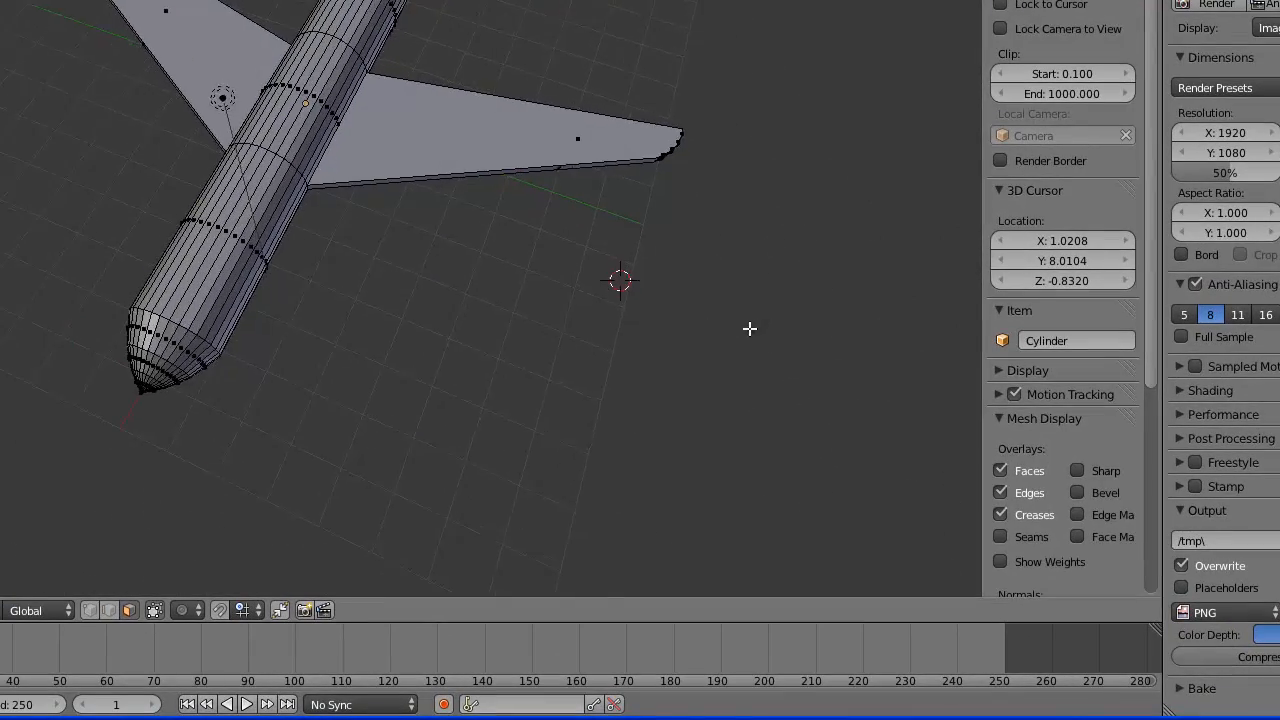
{"action": "middle_click_drag", "start_coordinate": [750, 328], "coordinate": [214, 171]}
{"action": "right_click", "coordinate": [423, 310]}
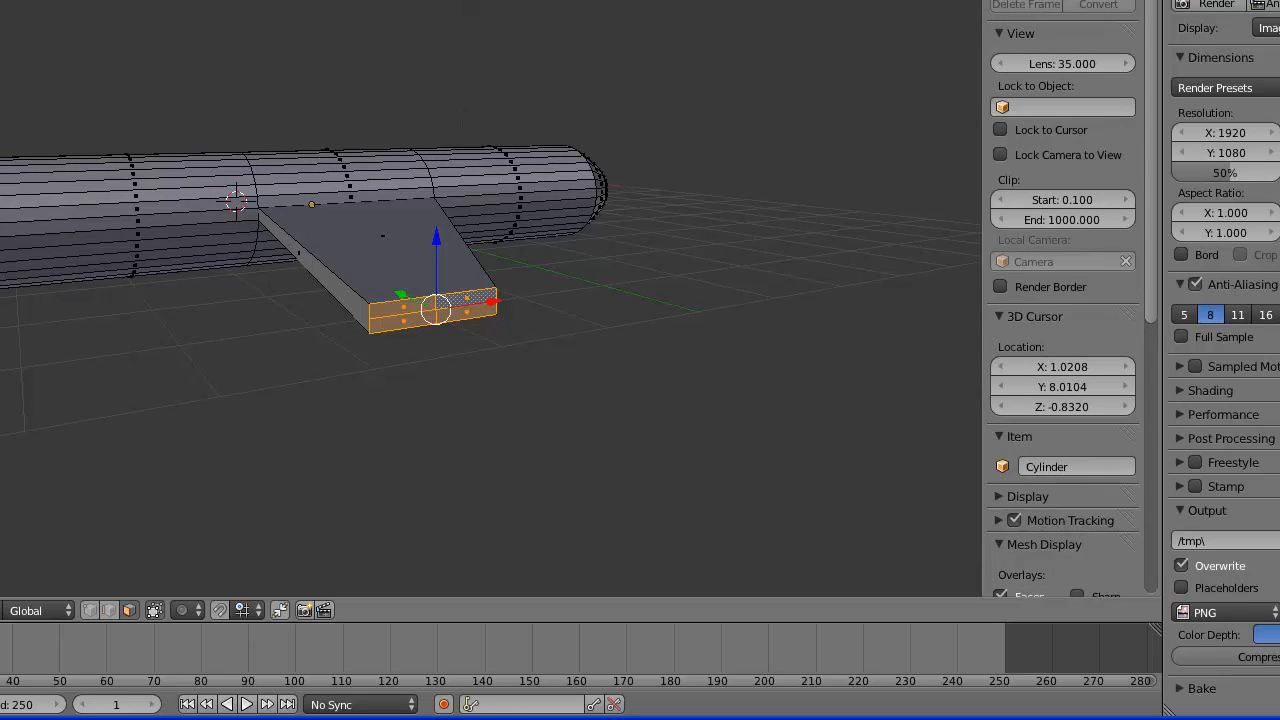
{"action": "scroll", "coordinate": [374, 462], "scroll_direction": "up", "scroll_amount": 2}
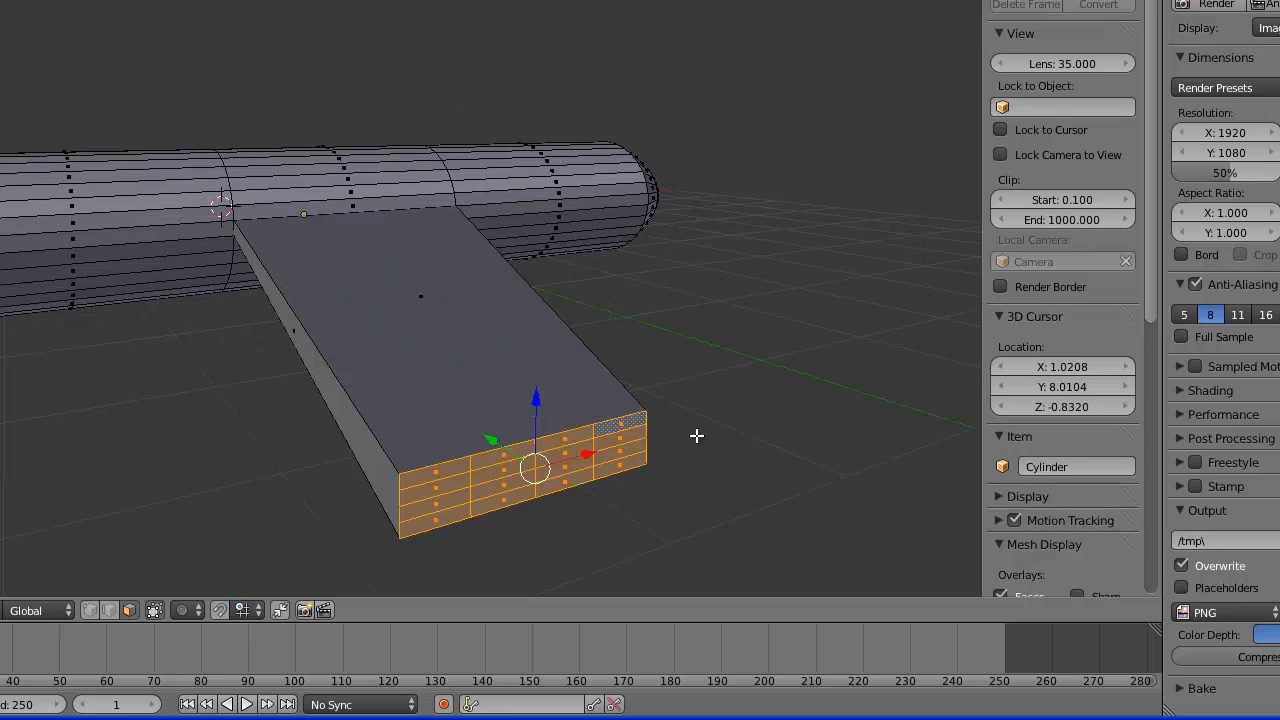
Deselect the nose-side column of the opposite wing's tip faces and move the other three columns outward along Y
{"action": "key", "text": "c"}
{"action": "middle_click_drag", "start_coordinate": [620, 428], "coordinate": [620, 455]}
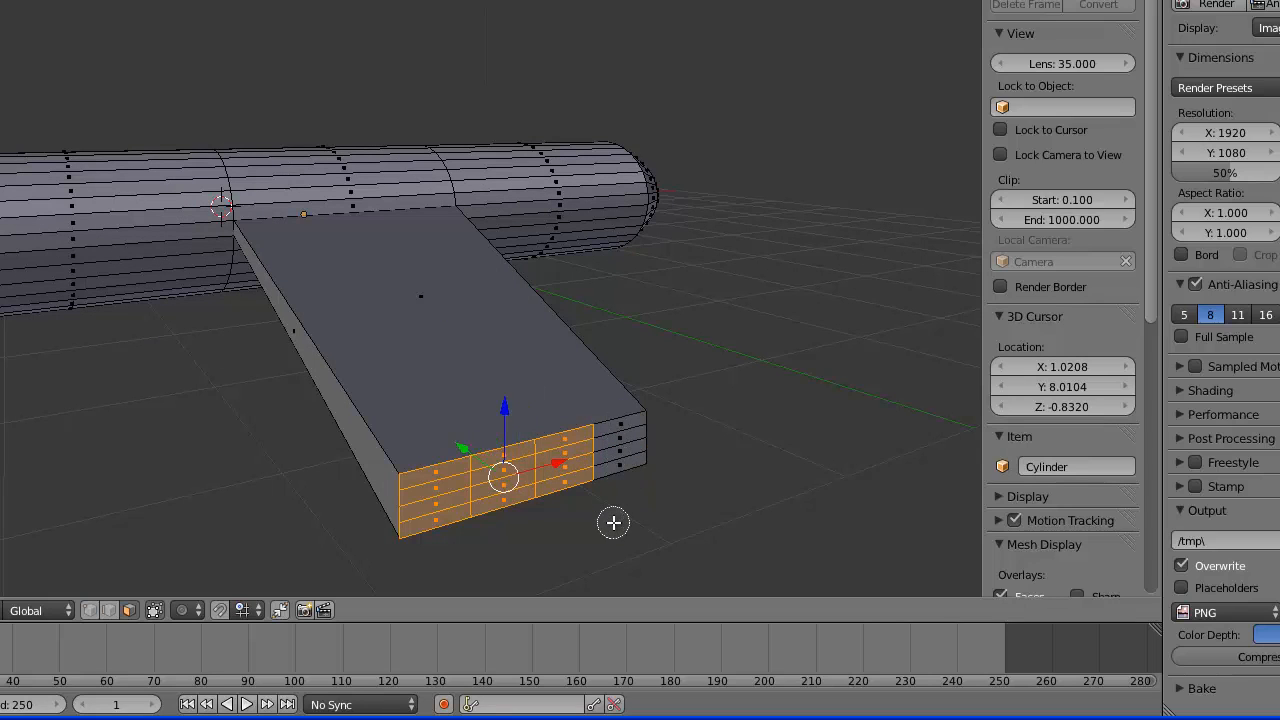
{"action": "key", "text": "Escape"}
{"action": "key", "text": "g"}
{"action": "key", "text": "y"}
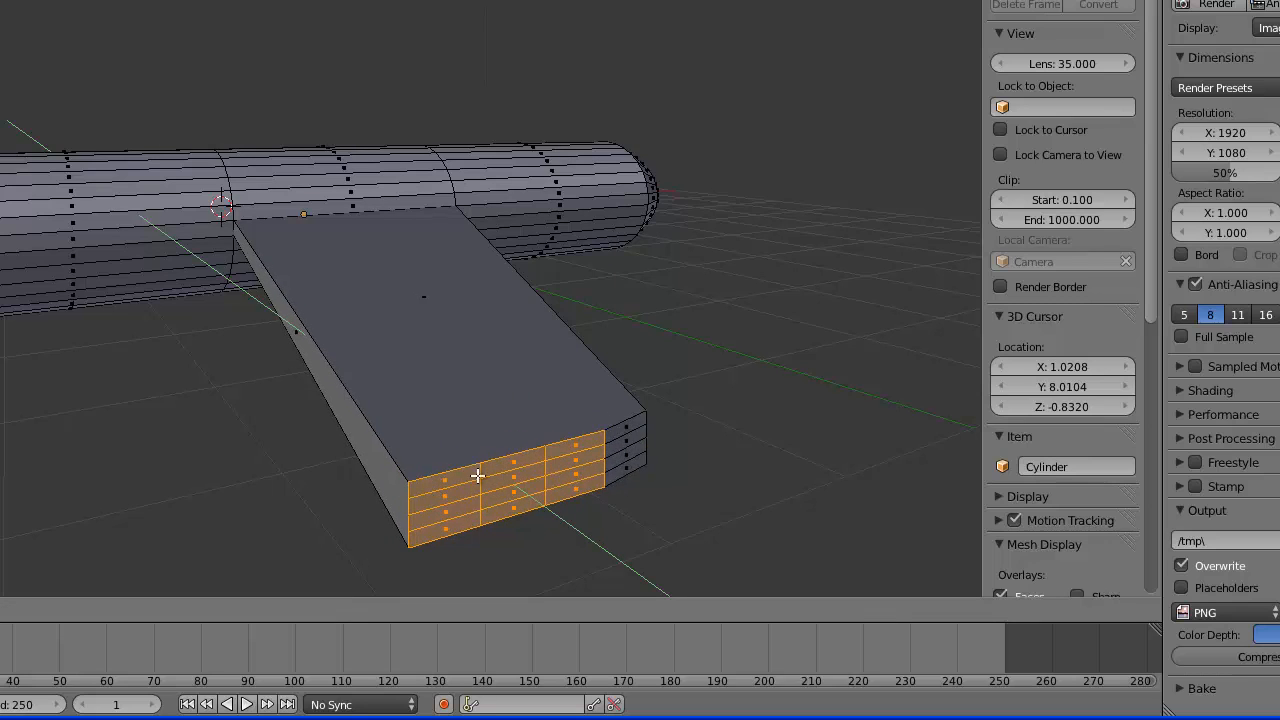
{"action": "left_click", "coordinate": [492, 486]}
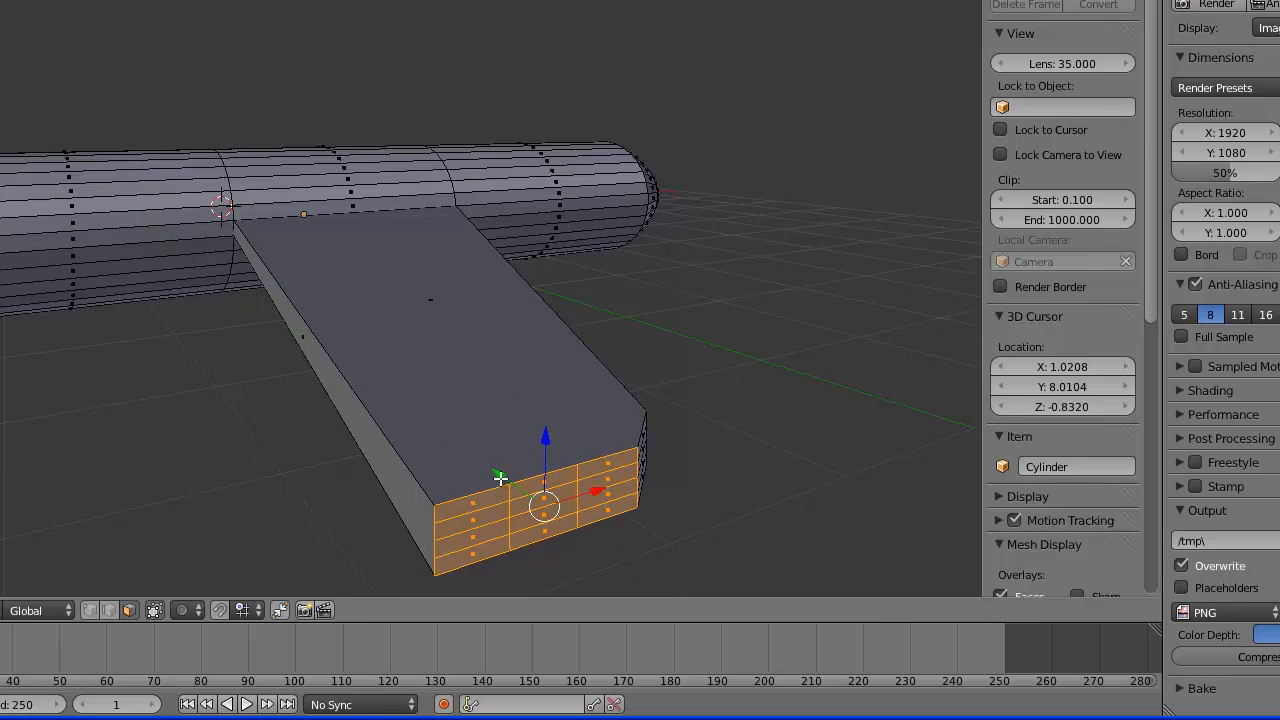
{"action": "key", "text": "g"}
{"action": "key", "text": "y"}
{"action": "left_click", "coordinate": [503, 478]}
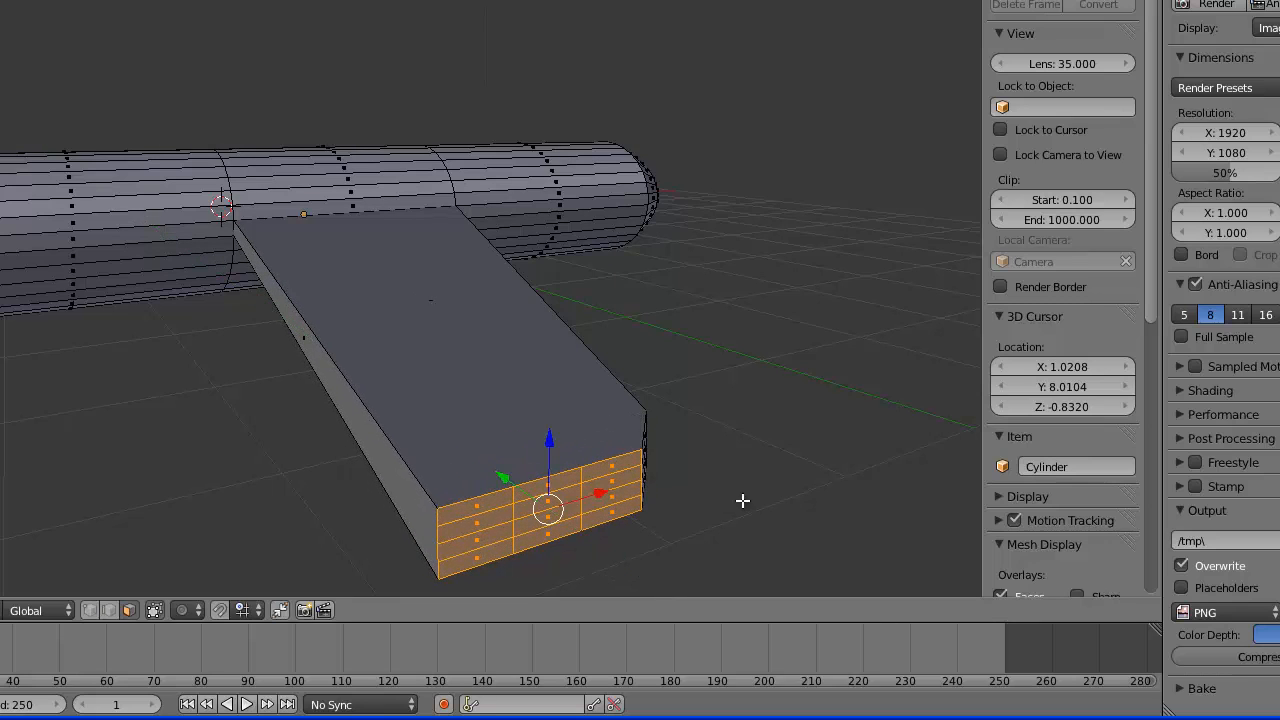
{"action": "key", "text": "ctrl+z"}
{"action": "key", "text": "ctrl+z"}
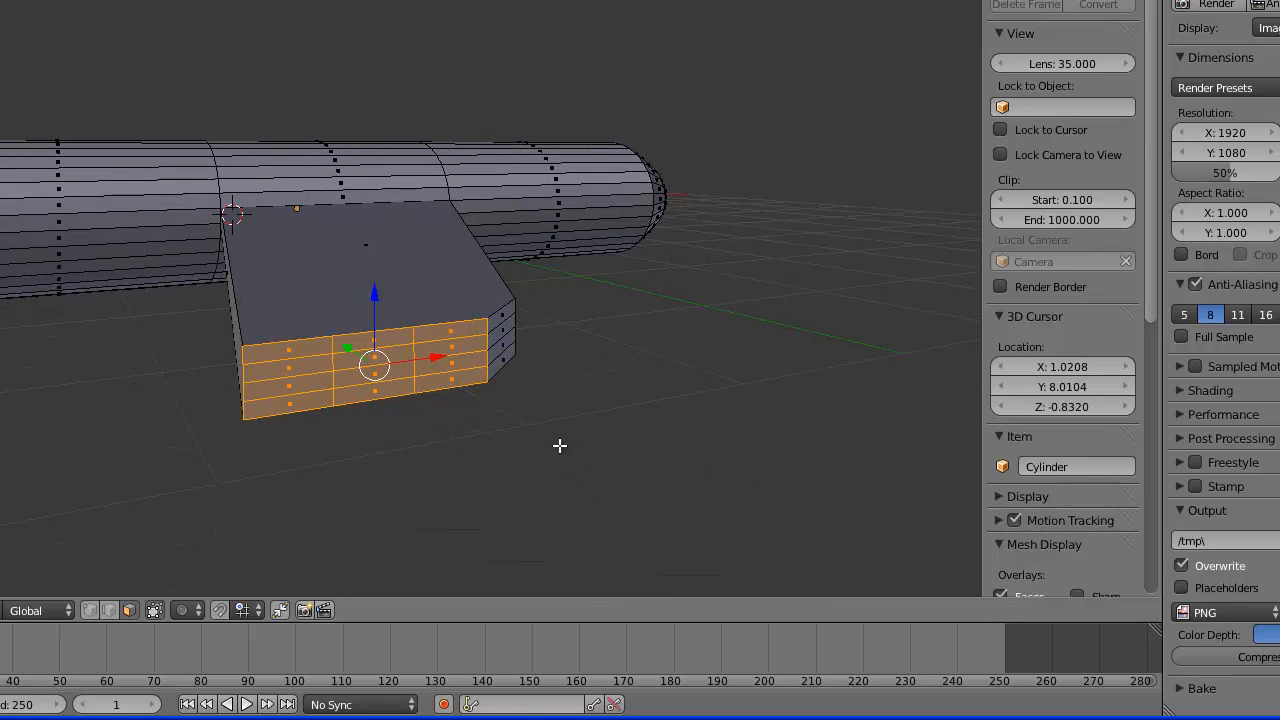
Deselect the opposite wing tip's second column of faces and move the two tail-side columns outward along Y
{"action": "key", "text": "c"}
{"action": "key", "text": "Escape"}
{"action": "key", "text": "c"}
{"action": "middle_click_drag", "start_coordinate": [457, 334], "coordinate": [454, 386]}
{"action": "key", "text": "Escape"}
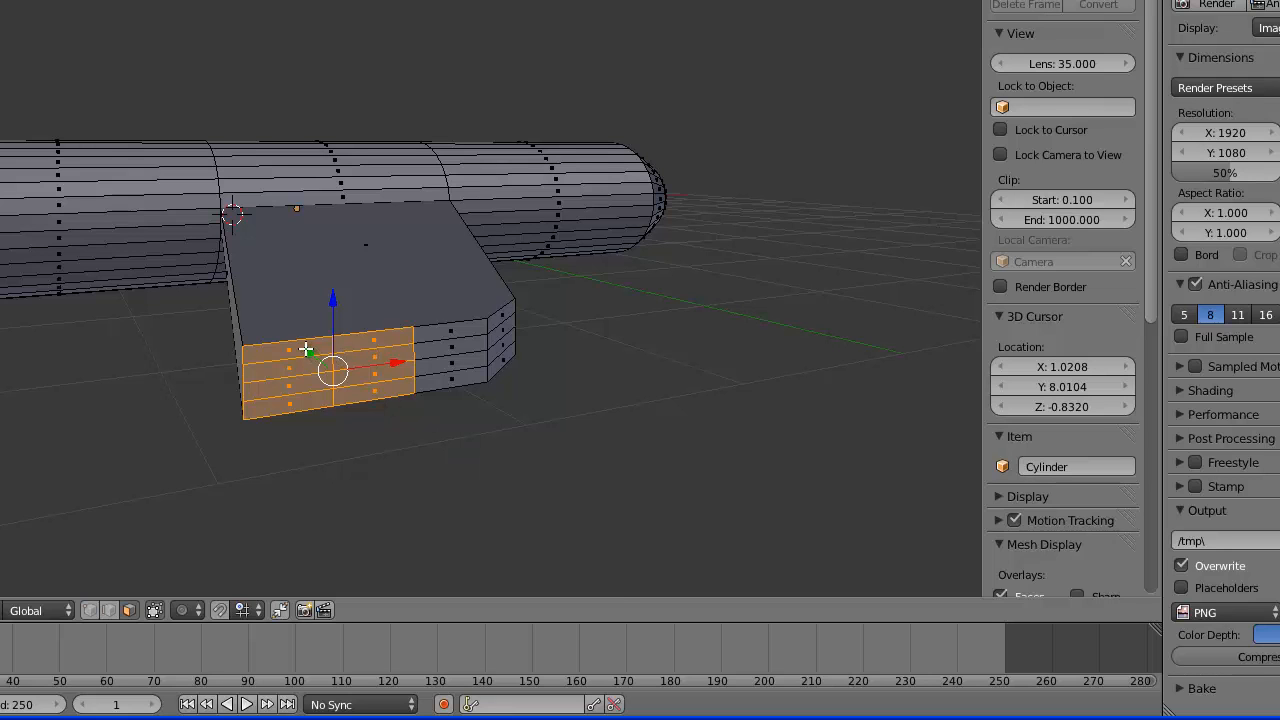
{"action": "key", "text": "e"}
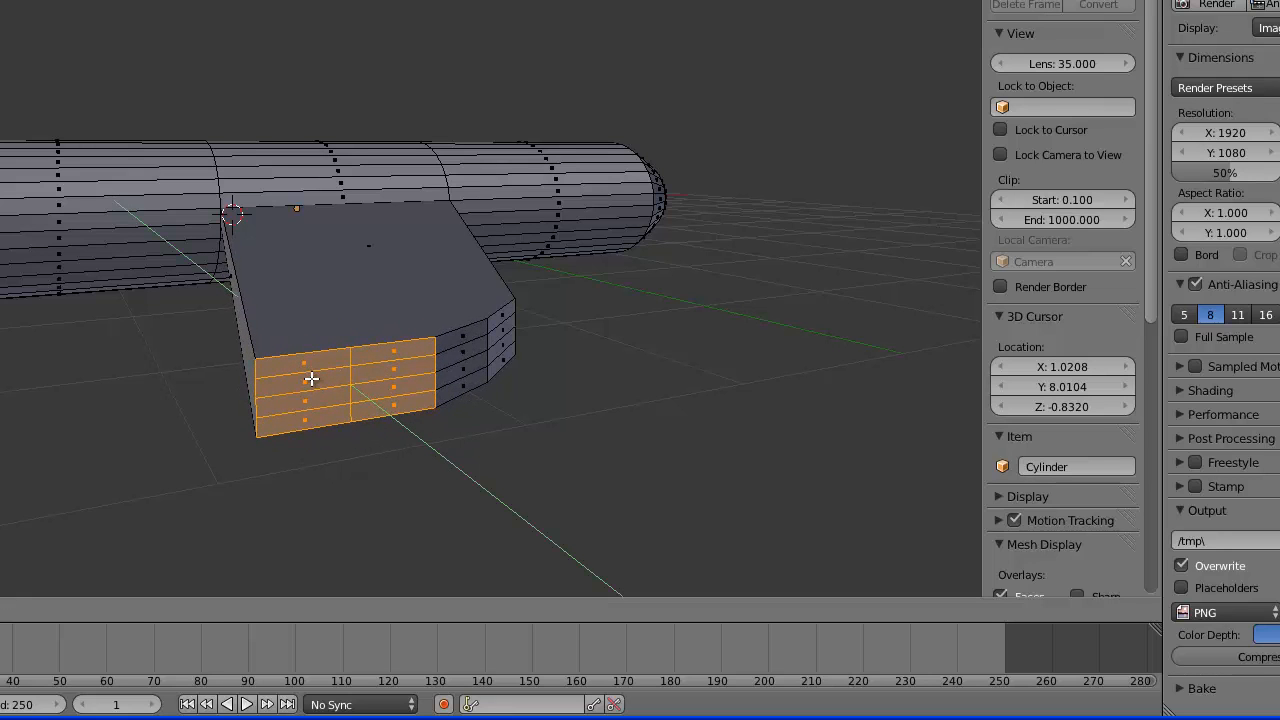
{"action": "left_click", "coordinate": [316, 383]}
Move only the tail-most column of the opposite wing tip's faces slightly outward along Y, then deselect everything
{"action": "middle_click_drag", "start_coordinate": [428, 461], "coordinate": [439, 465]}
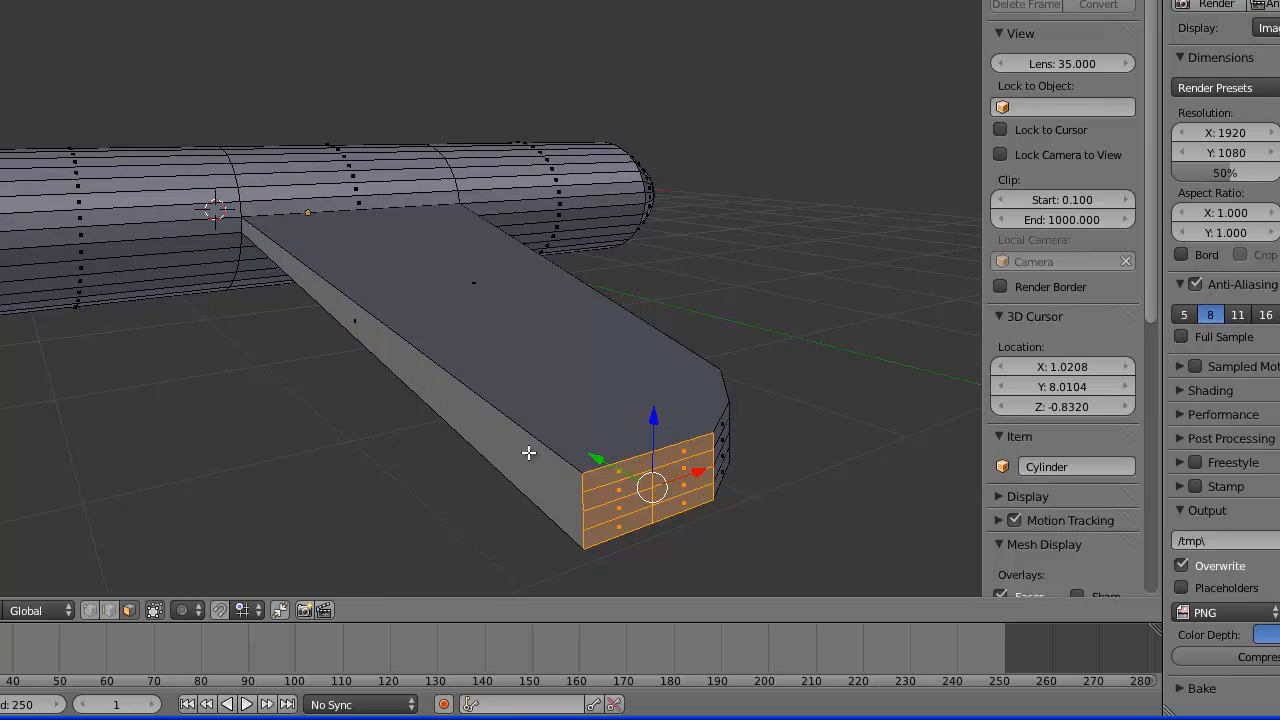
{"action": "scroll", "coordinate": [530, 452], "scroll_direction": "down", "scroll_amount": 4}
{"action": "middle_click_drag", "start_coordinate": [597, 477], "coordinate": [447, 376]}
{"action": "scroll", "coordinate": [447, 376], "scroll_direction": "up", "scroll_amount": 3}
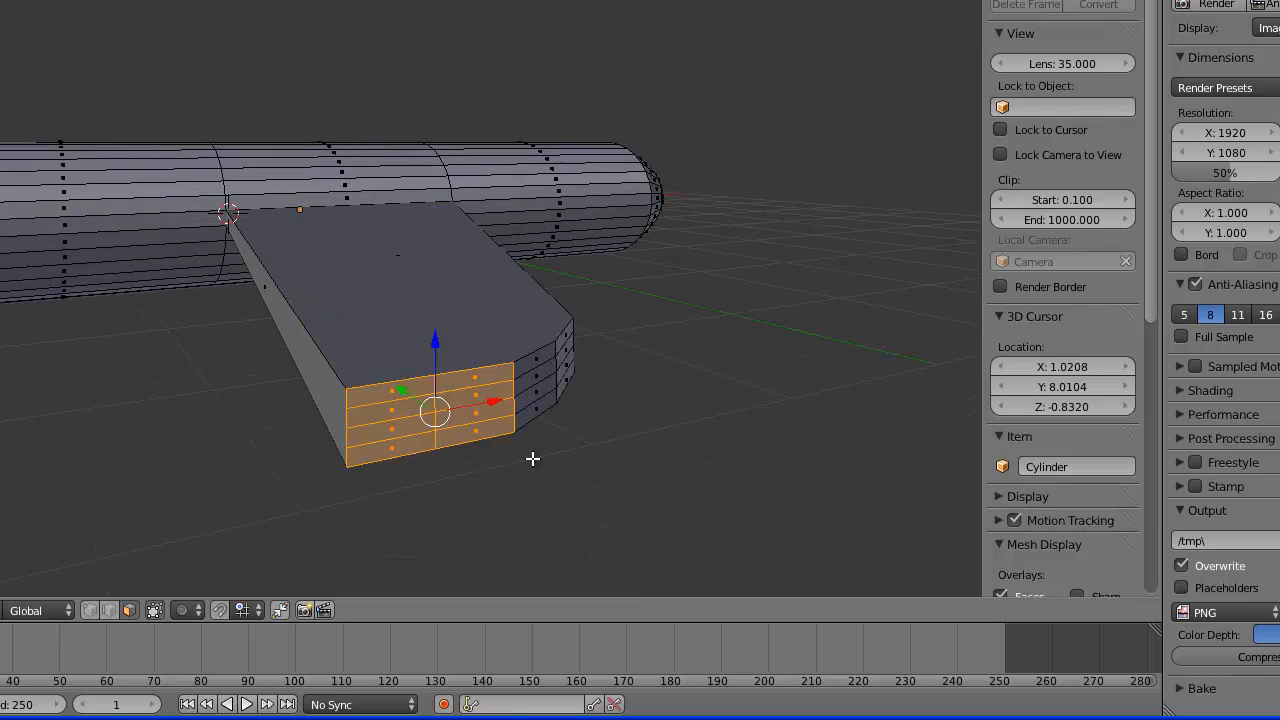
{"action": "key", "text": "c"}
{"action": "middle_click_drag", "start_coordinate": [485, 381], "coordinate": [486, 429]}
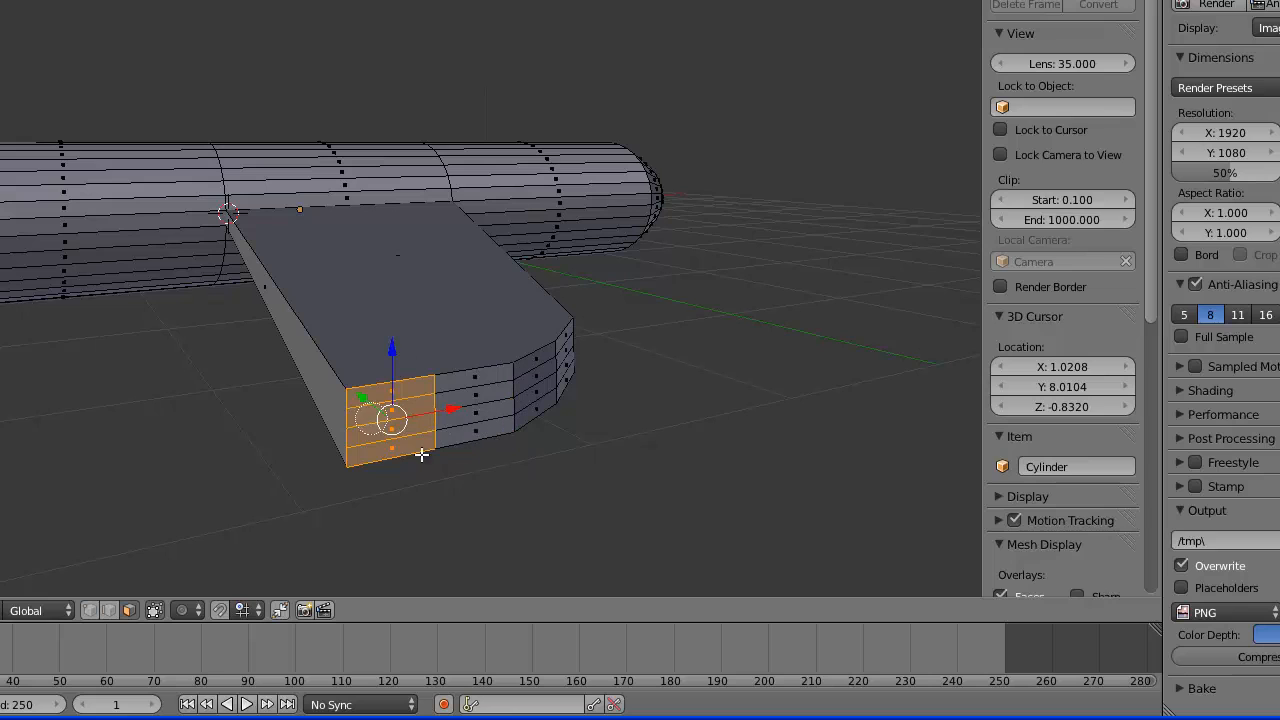
{"action": "key", "text": "Escape"}
{"action": "key", "text": "e"}
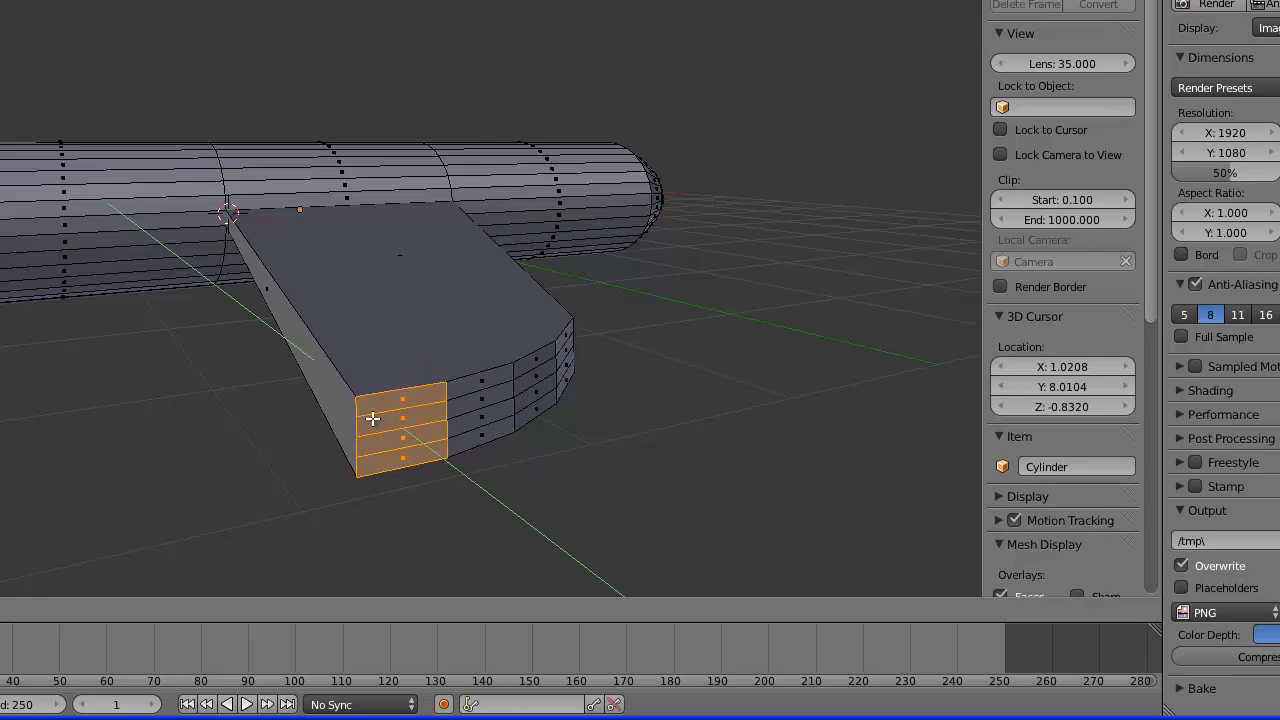
{"action": "left_click", "coordinate": [367, 412]}
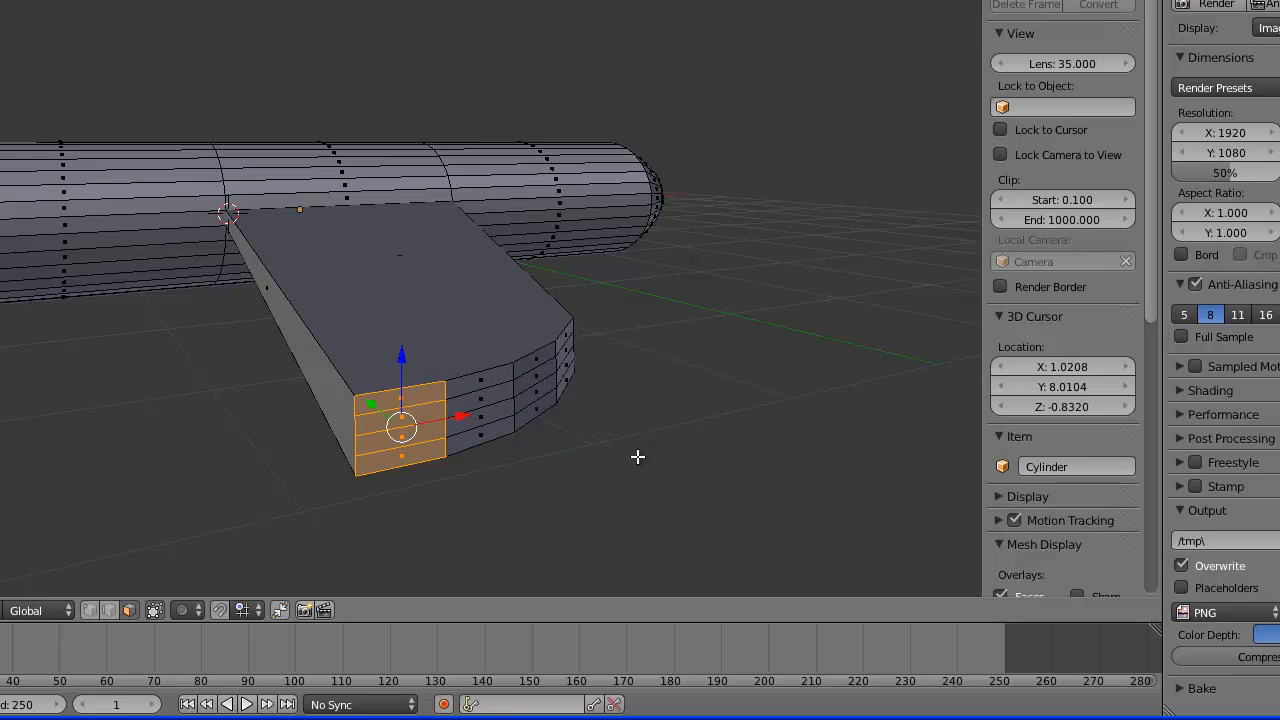
{"action": "key", "text": "a"}
{"action": "mouse_move", "coordinate": [620, 463]}
{"action": "middle_mouse_down"}
{"action": "mouse_move", "coordinate": [142, 399]}
{"action": "mouse_move", "coordinate": [191, 406]}
{"action": "mouse_move", "coordinate": [239, 349]}
{"action": "mouse_move", "coordinate": [220, 380]}
{"action": "mouse_move", "coordinate": [94, 391]}
{"action": "mouse_move", "coordinate": [63, 320]}
{"action": "mouse_move", "coordinate": [141, 463]}
{"action": "mouse_move", "coordinate": [257, 500]}
{"action": "mouse_move", "coordinate": [636, 458]}
{"action": "middle_mouse_up"}
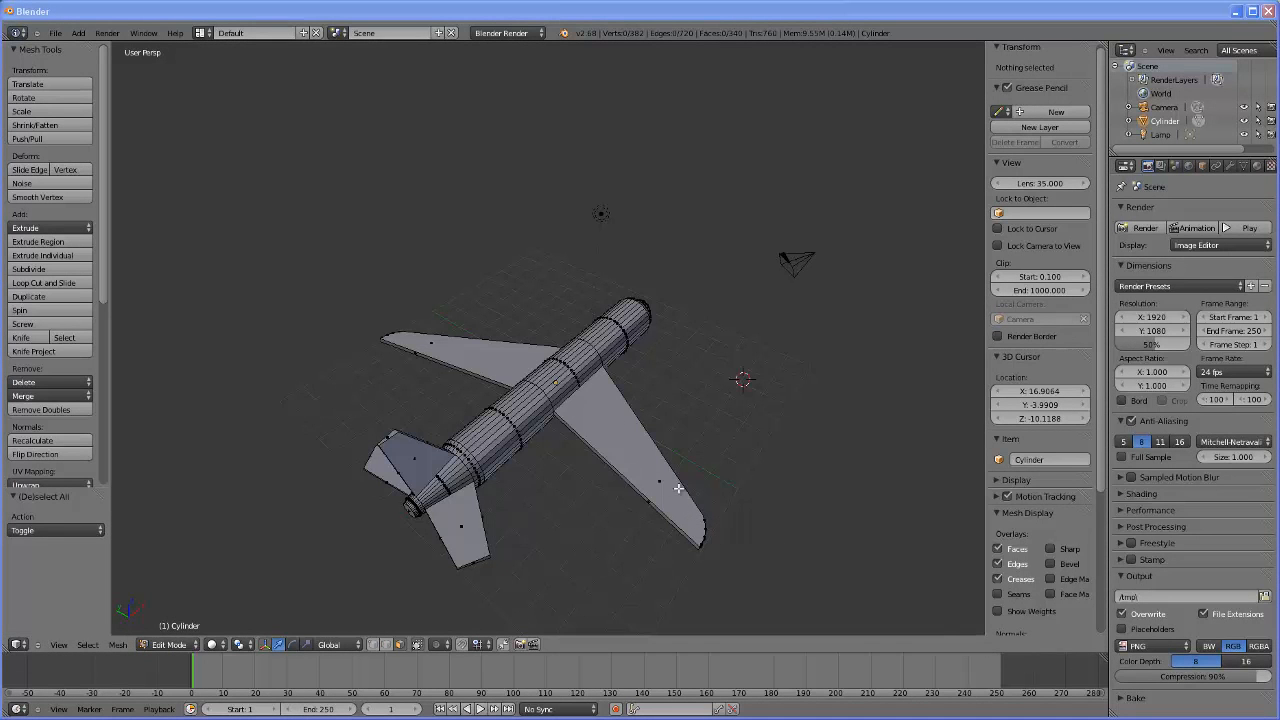
Select all the end faces of the starboard wing's tip without the upper wing surface and move them slightly along Y
{"action": "middle_click_drag", "start_coordinate": [817, 561], "coordinate": [518, 506]}
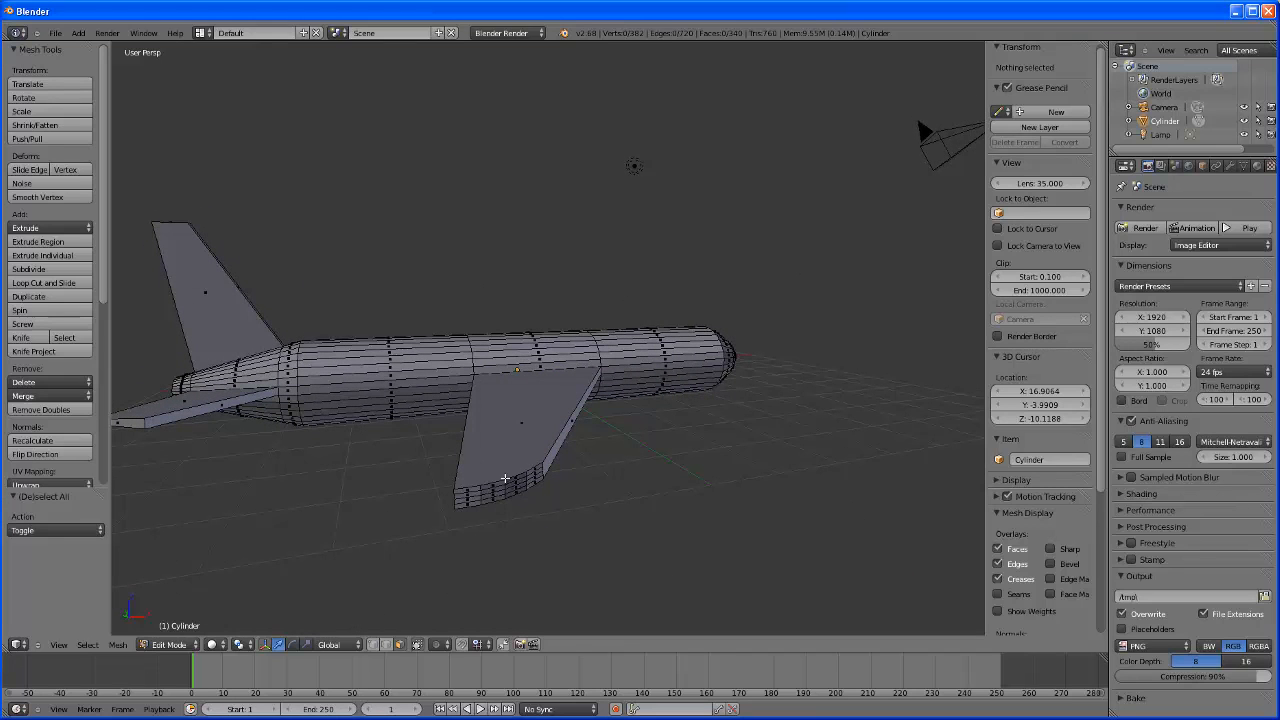
{"action": "key", "text": "l"}
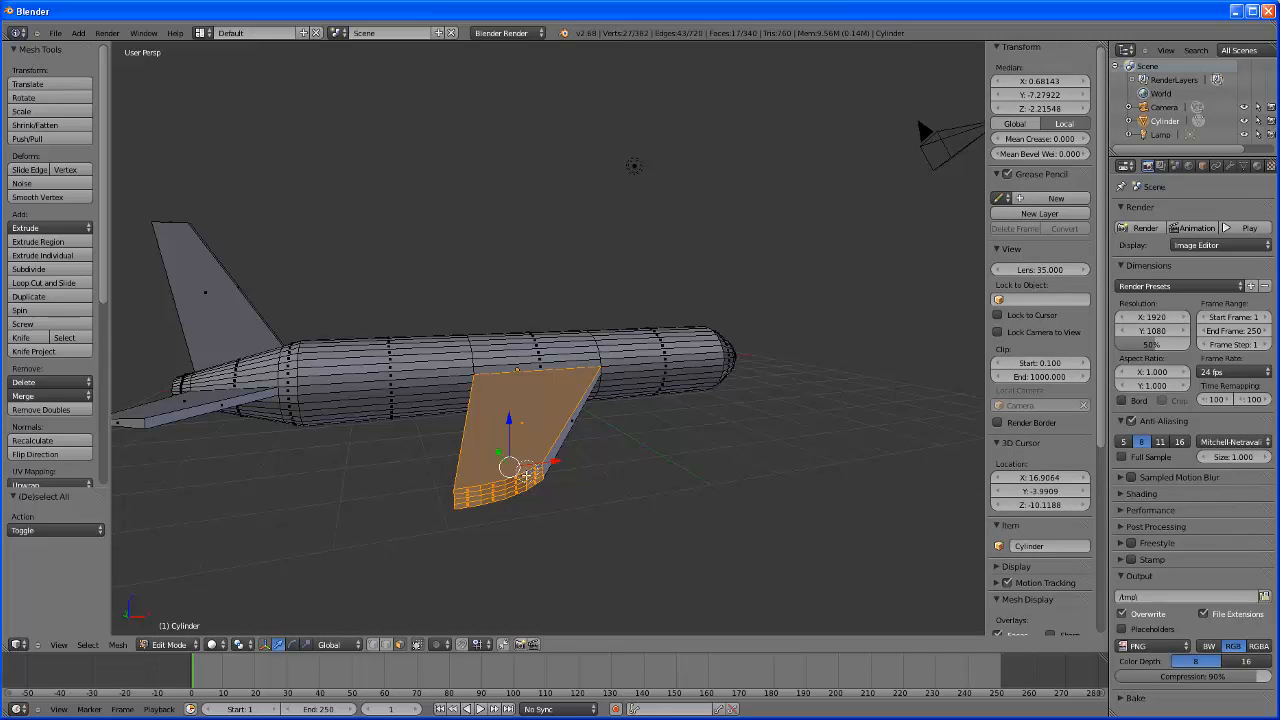
{"action": "right_click", "coordinate": [533, 409], "text": "shift"}
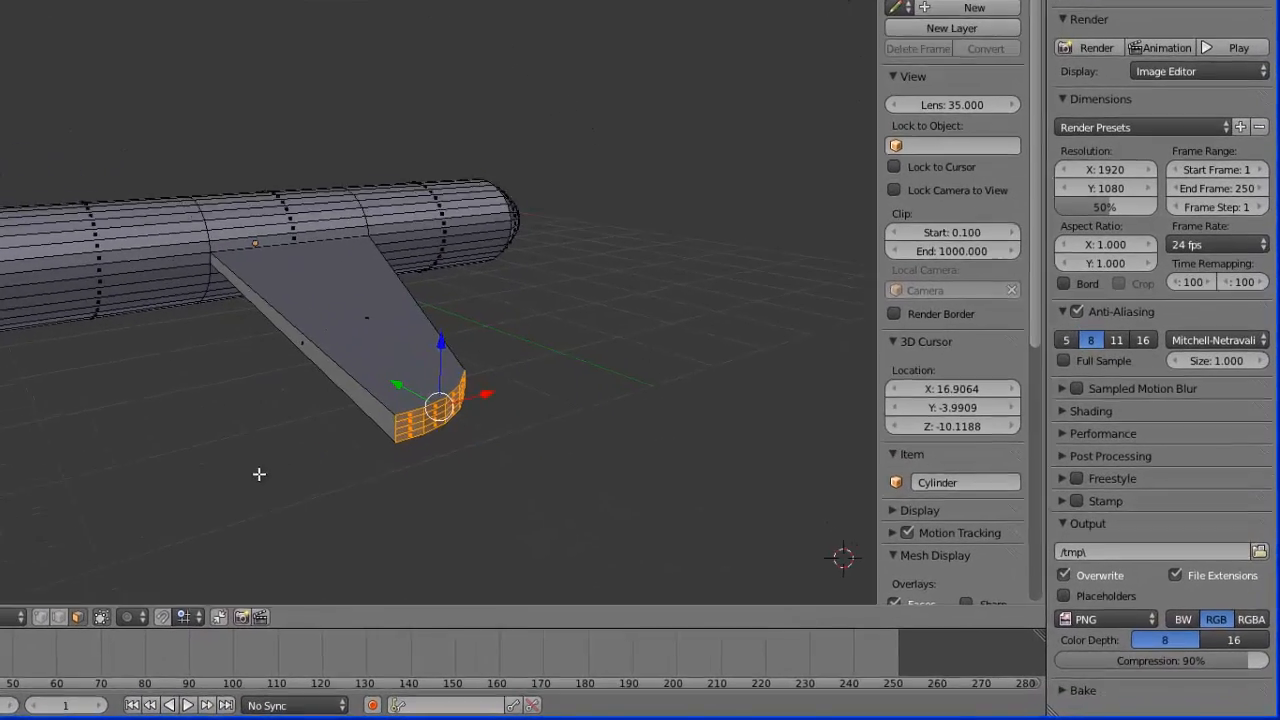
{"action": "middle_click_drag", "start_coordinate": [575, 548], "coordinate": [649, 486]}
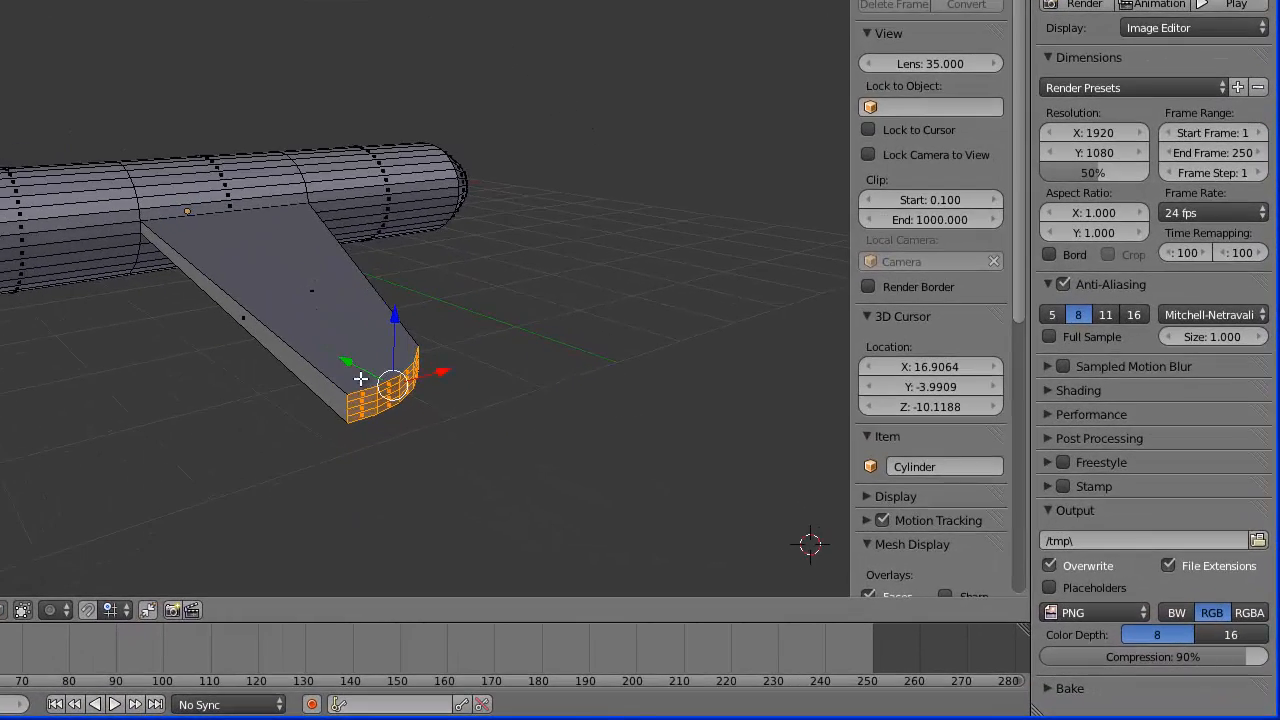
{"action": "middle_click_drag", "start_coordinate": [265, 483], "coordinate": [284, 505]}
{"action": "left_click_drag", "start_coordinate": [679, 463], "coordinate": [648, 433]}
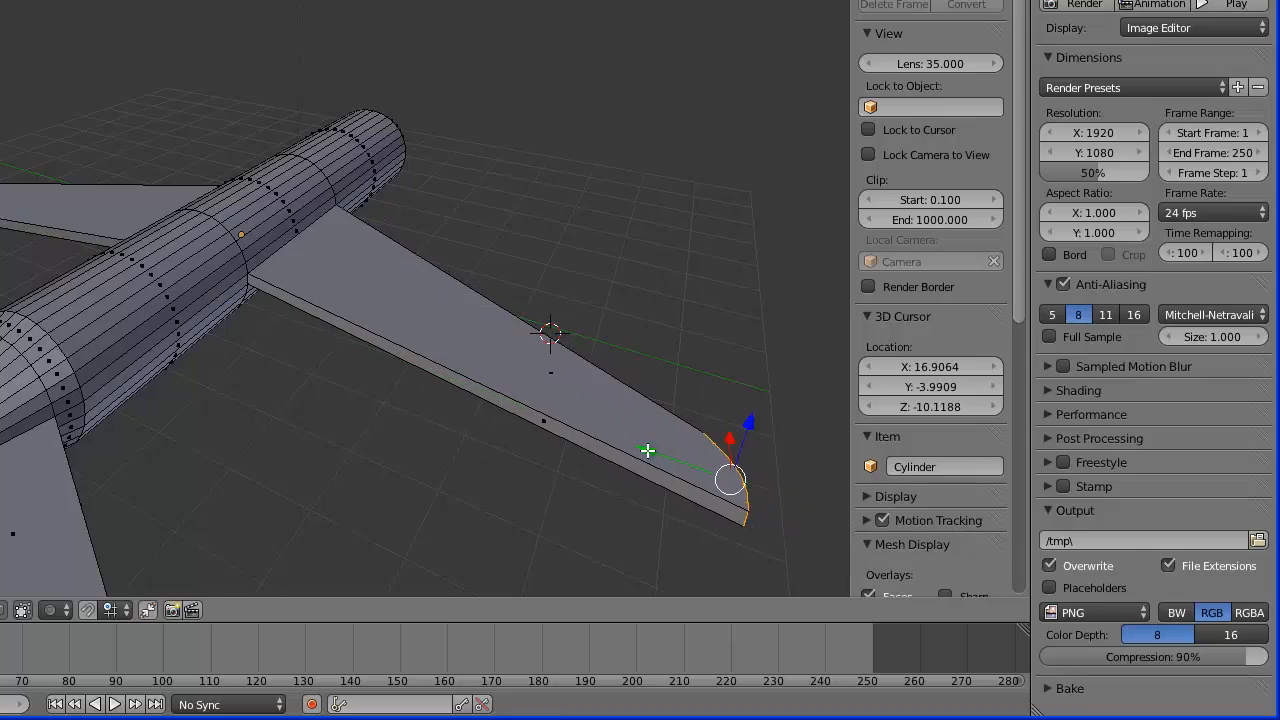
Select only the end faces of the port wing's tip and move them about 0.81 inward along Y
{"action": "middle_click_drag", "start_coordinate": [666, 457], "coordinate": [496, 478]}
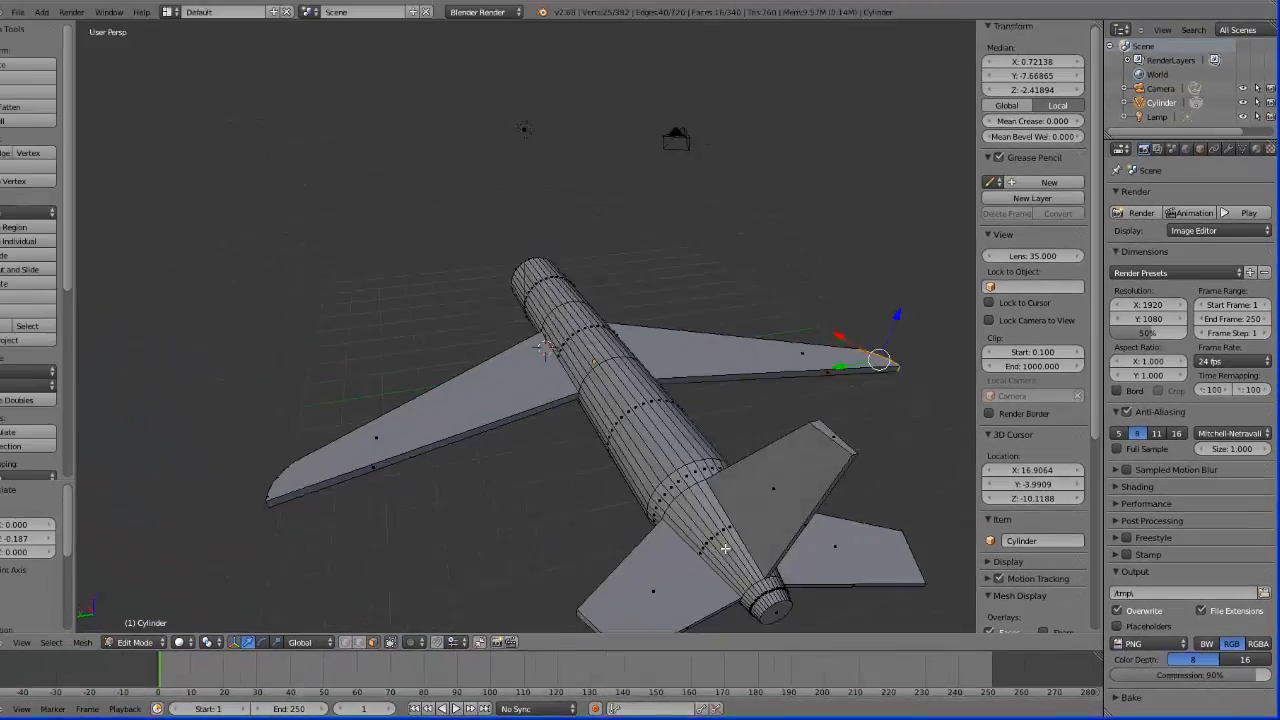
{"action": "middle_click_drag", "start_coordinate": [725, 548], "coordinate": [697, 555]}
{"action": "scroll", "coordinate": [666, 581], "scroll_direction": "up", "scroll_amount": 2}
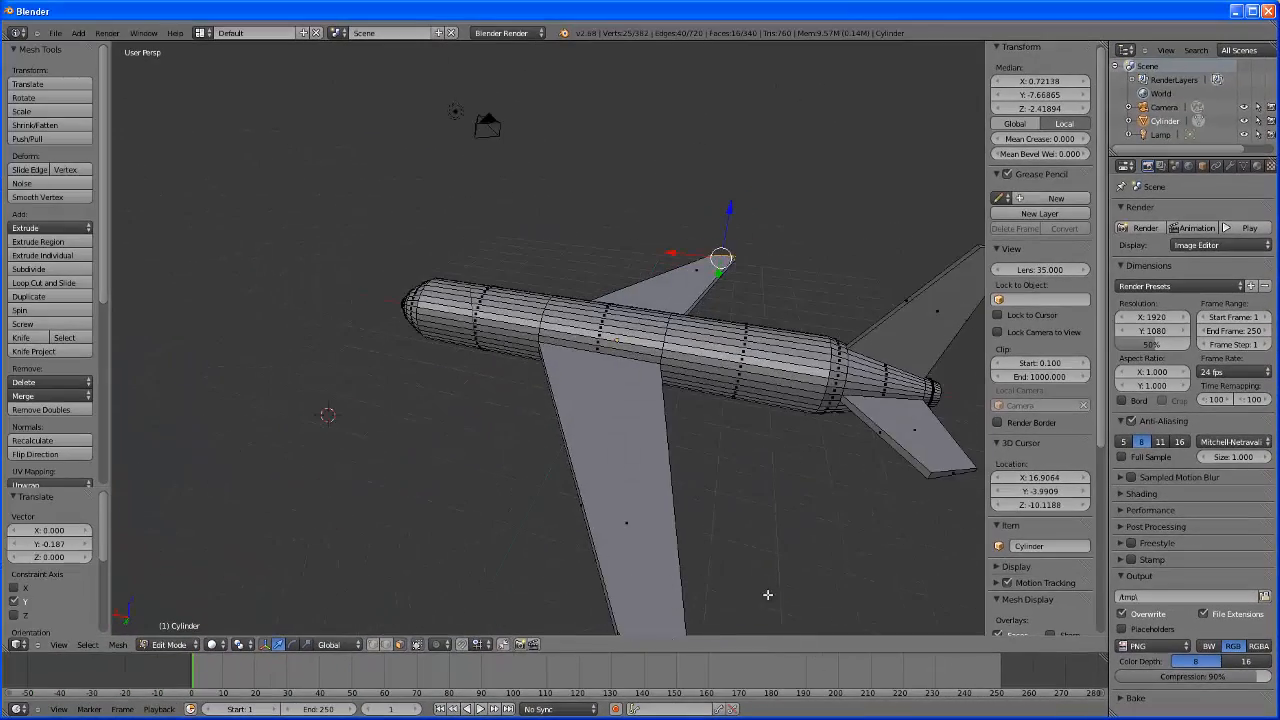
{"action": "middle_click_drag", "start_coordinate": [767, 594], "coordinate": [704, 526]}
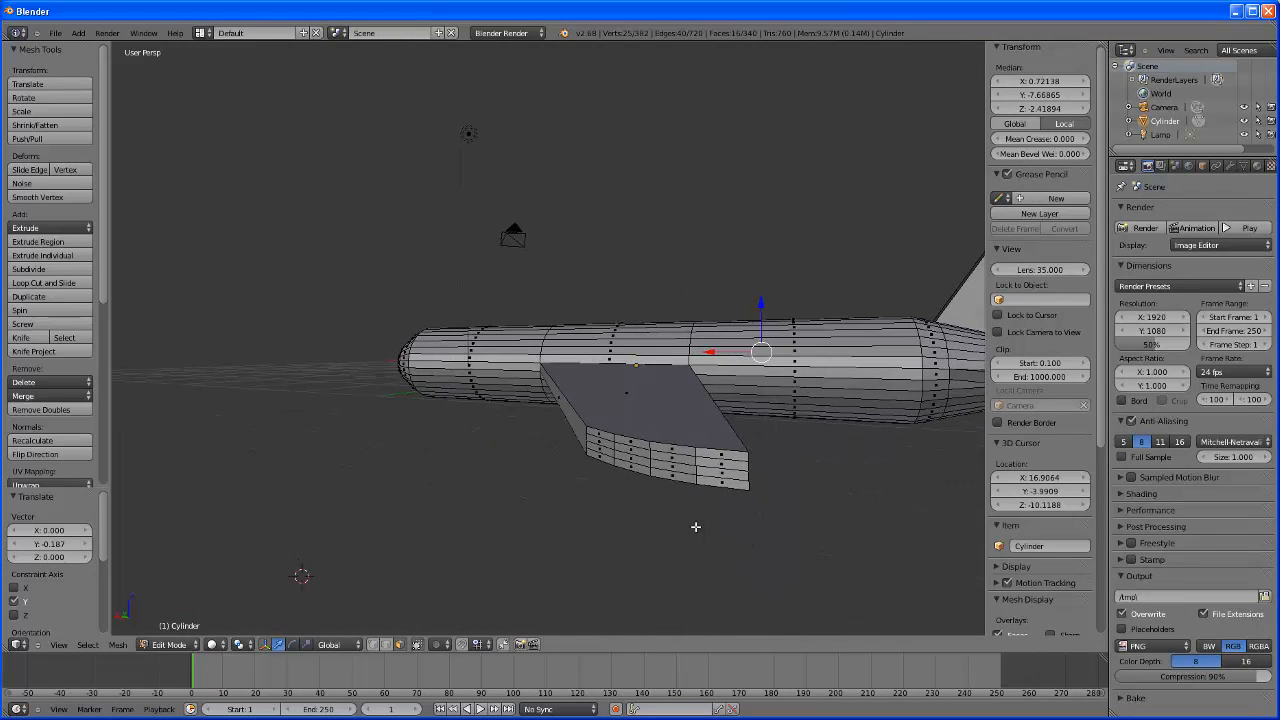
{"action": "key", "text": "a"}
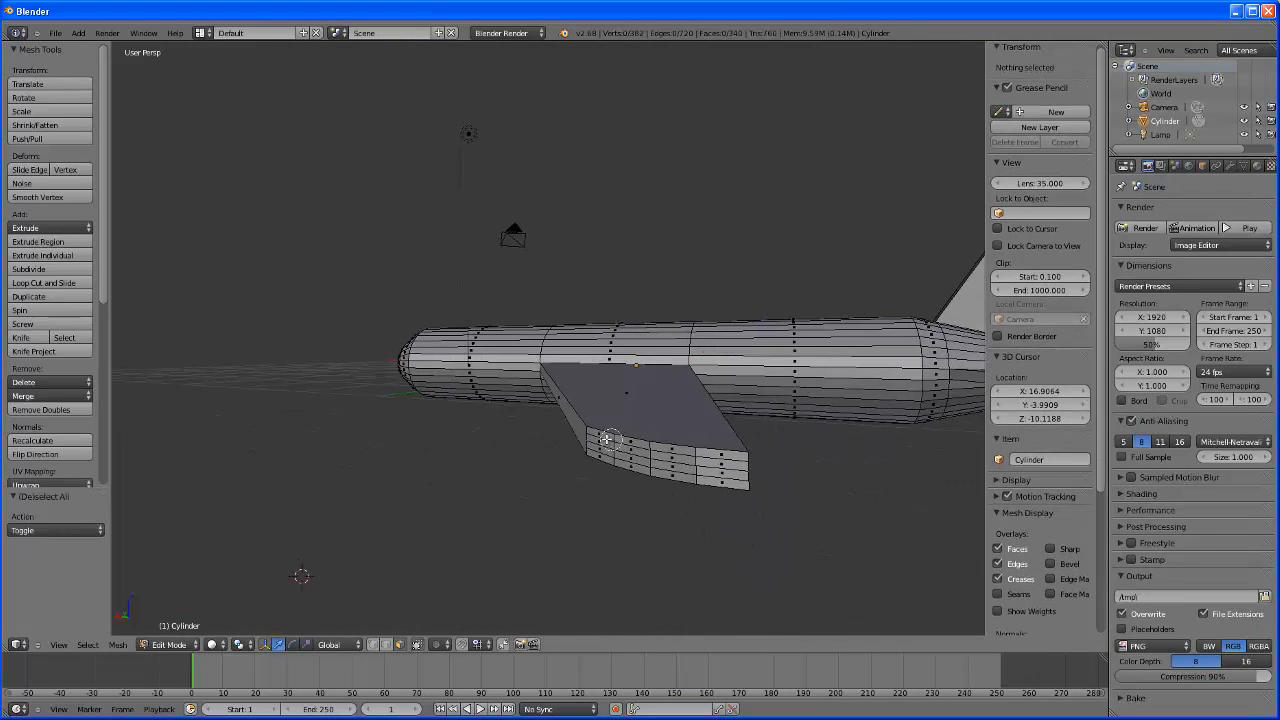
{"action": "mouse_move", "coordinate": [607, 440]}
{"action": "left_mouse_down"}
{"action": "mouse_move", "coordinate": [604, 458]}
{"action": "mouse_move", "coordinate": [713, 476]}
{"action": "left_mouse_up"}
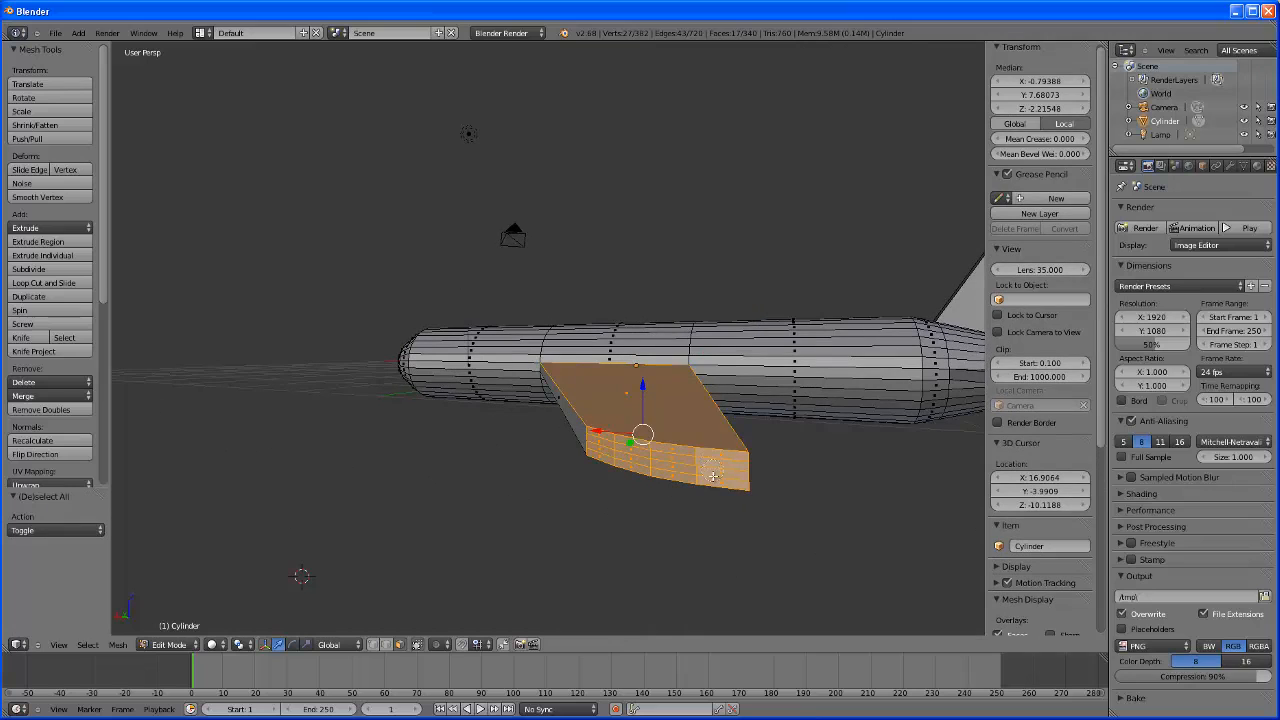
{"action": "middle_click", "coordinate": [669, 408]}
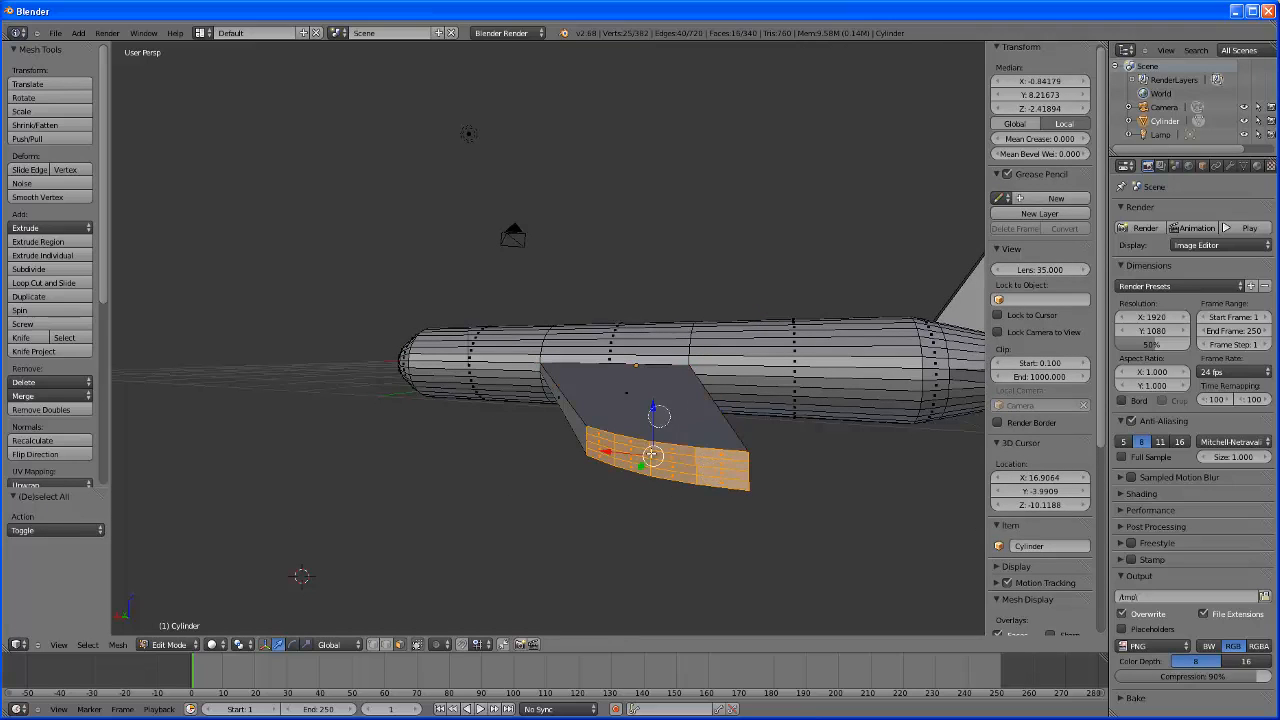
{"action": "middle_click_drag", "start_coordinate": [675, 519], "coordinate": [509, 507]}
{"action": "left_click_drag", "start_coordinate": [204, 549], "coordinate": [319, 509]}
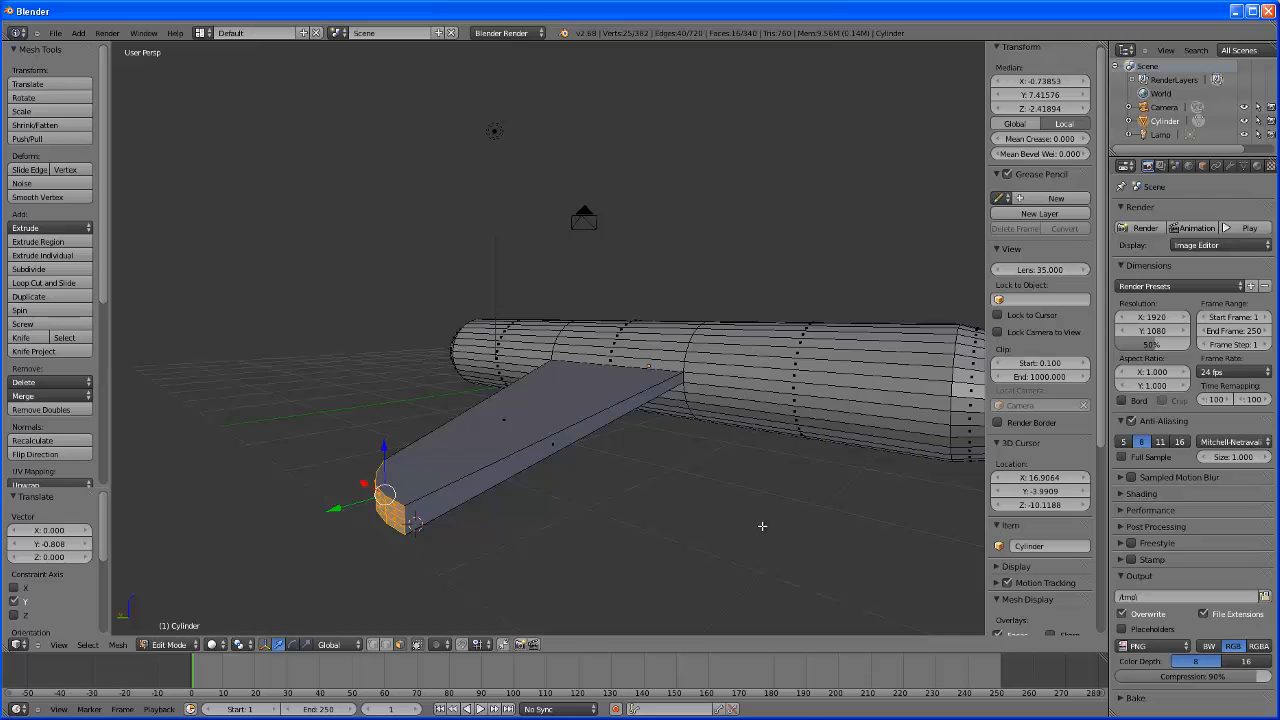
Raise the port wing's tip faces about 0.68 along Z, then deselect everything
{"action": "mouse_move", "coordinate": [762, 526]}
{"action": "middle_mouse_down"}
{"action": "mouse_move", "coordinate": [660, 516]}
{"action": "mouse_move", "coordinate": [752, 516]}
{"action": "middle_mouse_up"}
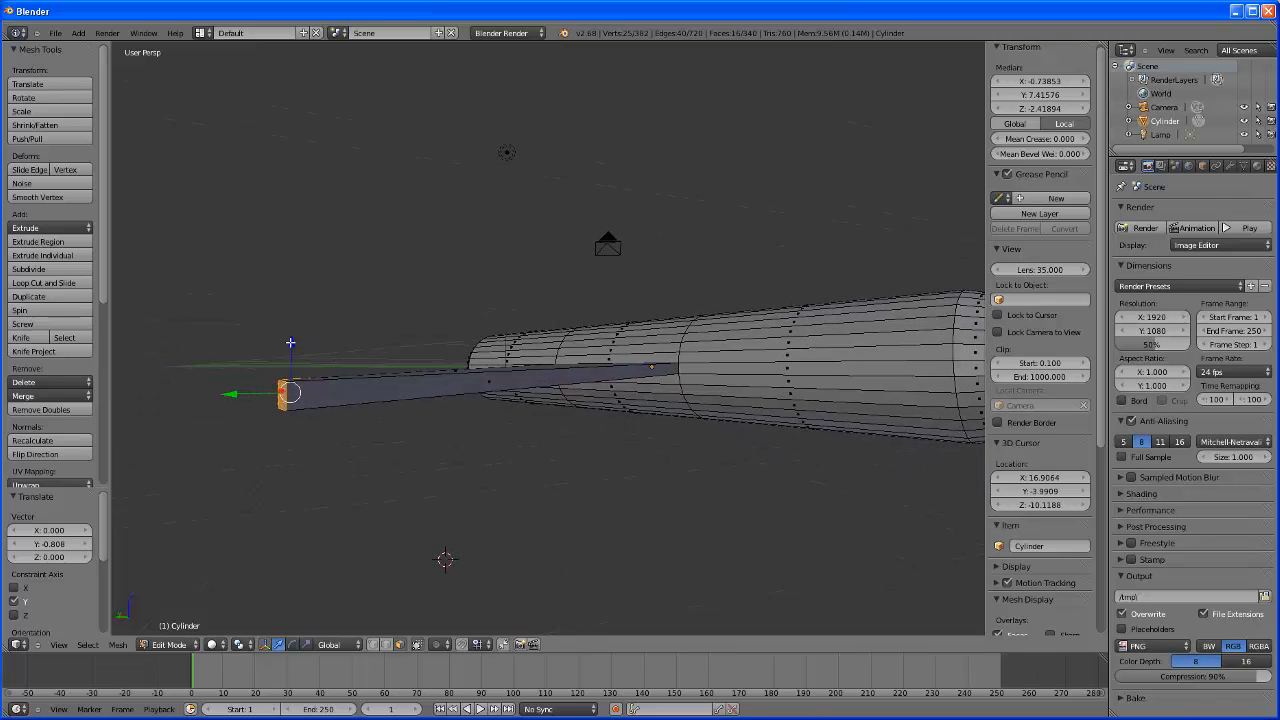
{"action": "left_click_drag", "start_coordinate": [291, 343], "coordinate": [289, 253]}
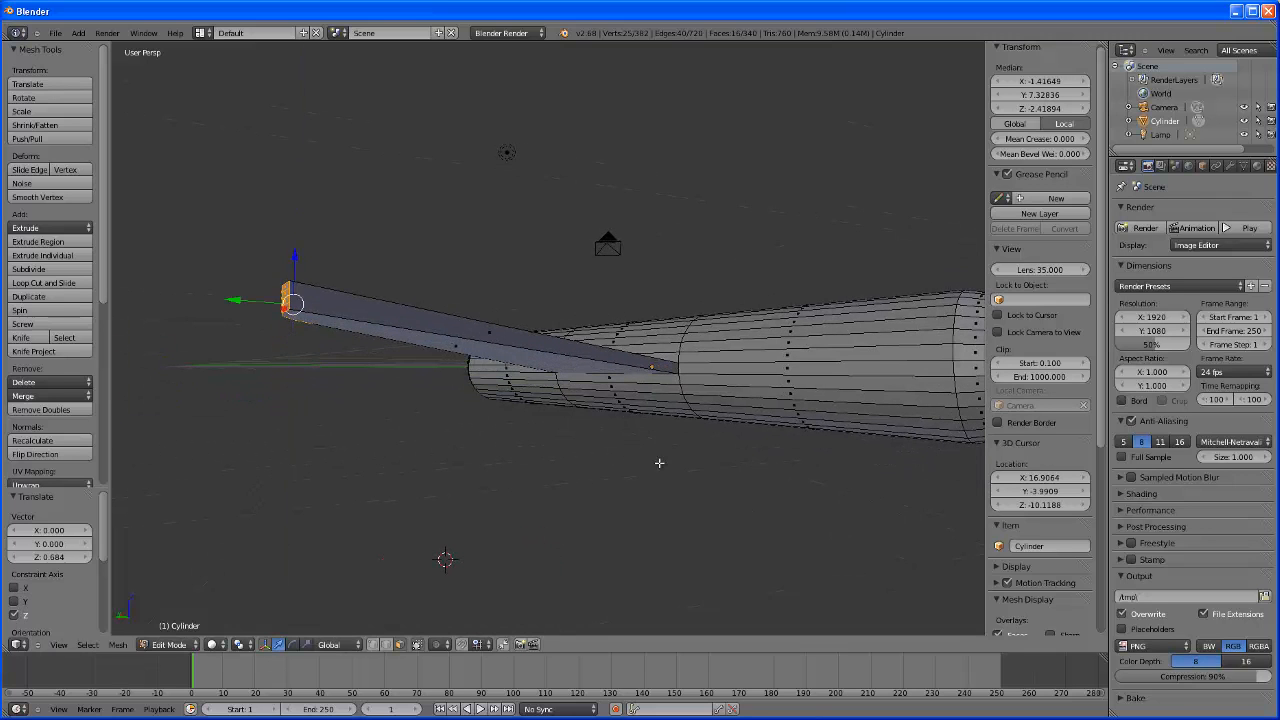
{"action": "middle_click_drag", "start_coordinate": [659, 463], "coordinate": [508, 414]}
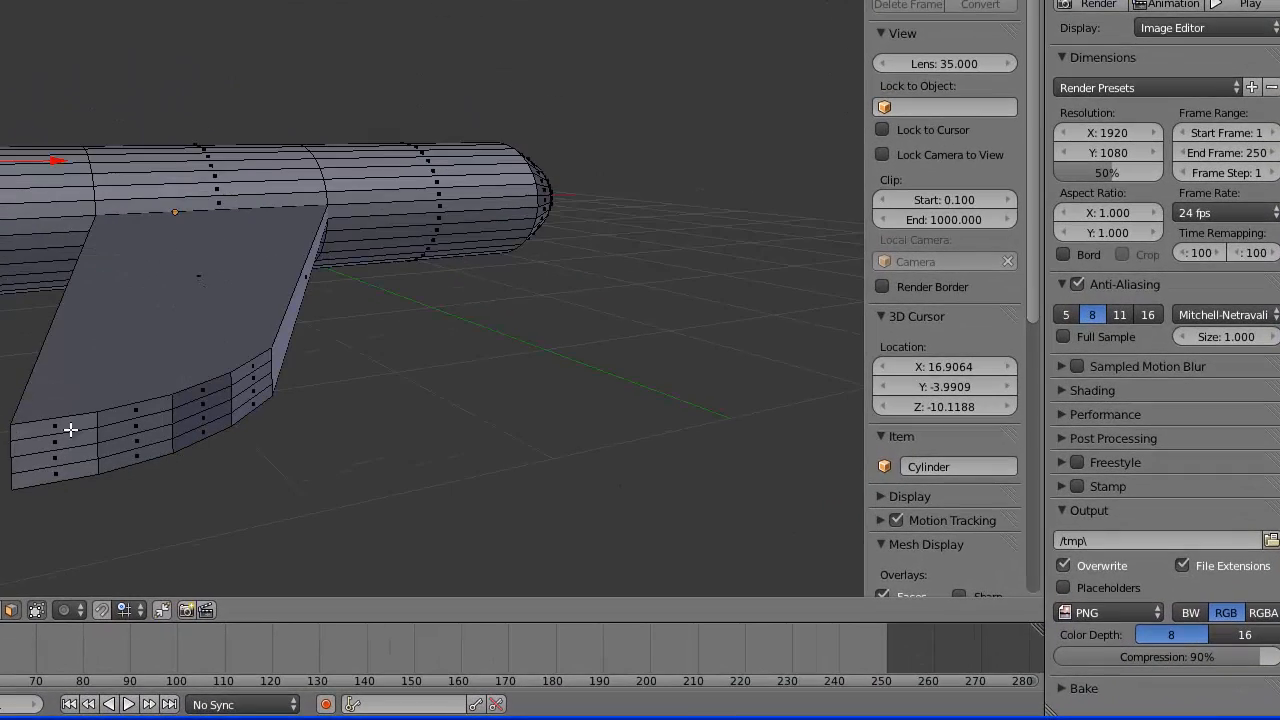
{"action": "key", "text": "a"}
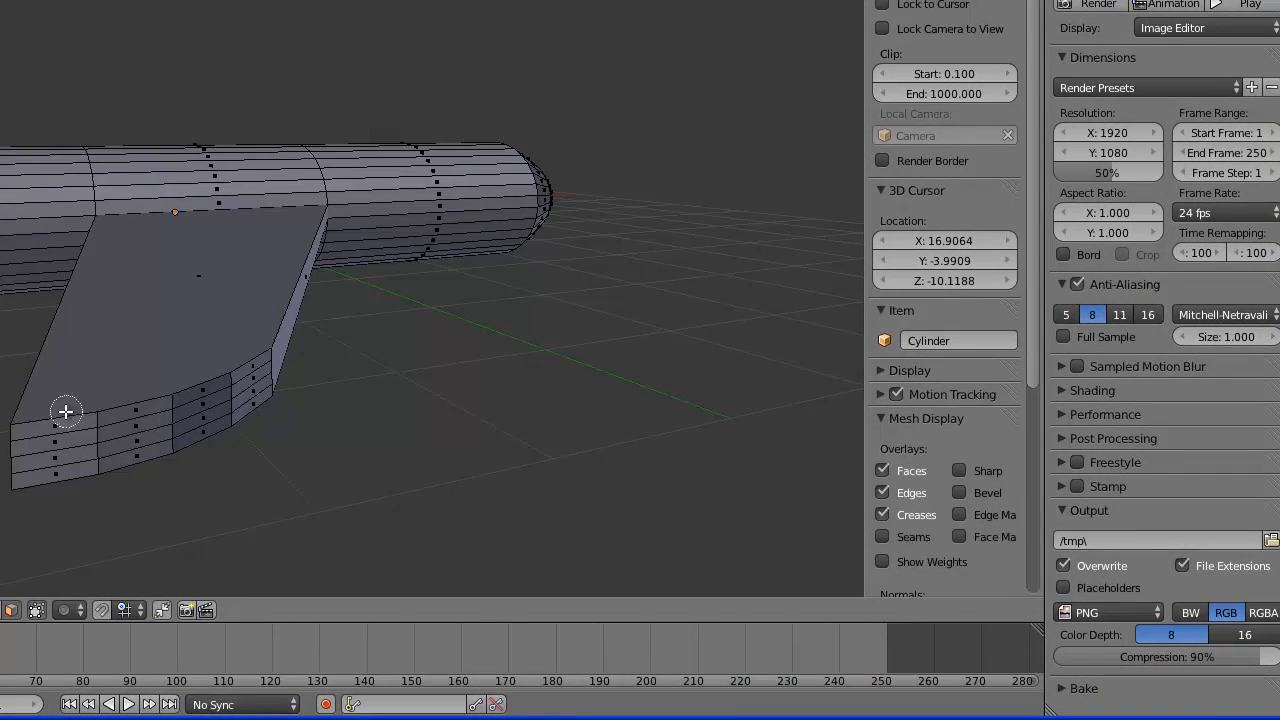
Select only the end faces of the starboard wing's tip, raise them along Z, then clear the selection
{"action": "key", "text": "l"}
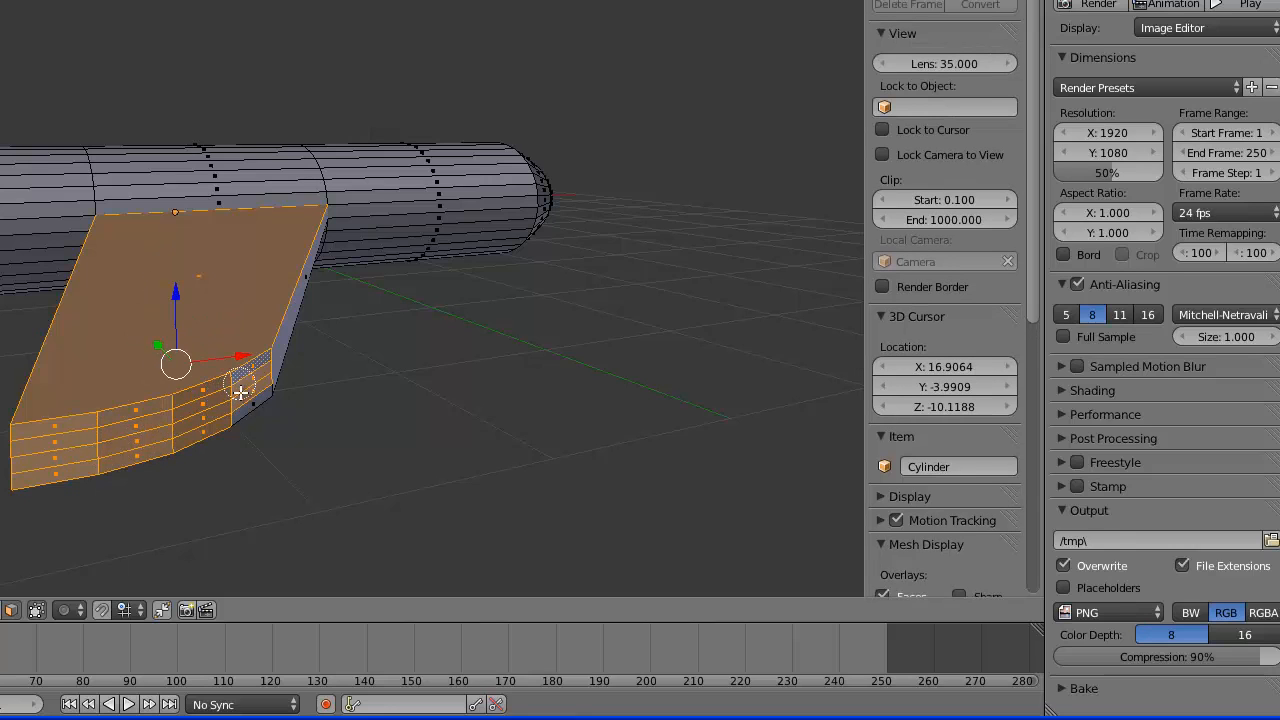
{"action": "left_click", "coordinate": [241, 406], "text": "shift"}
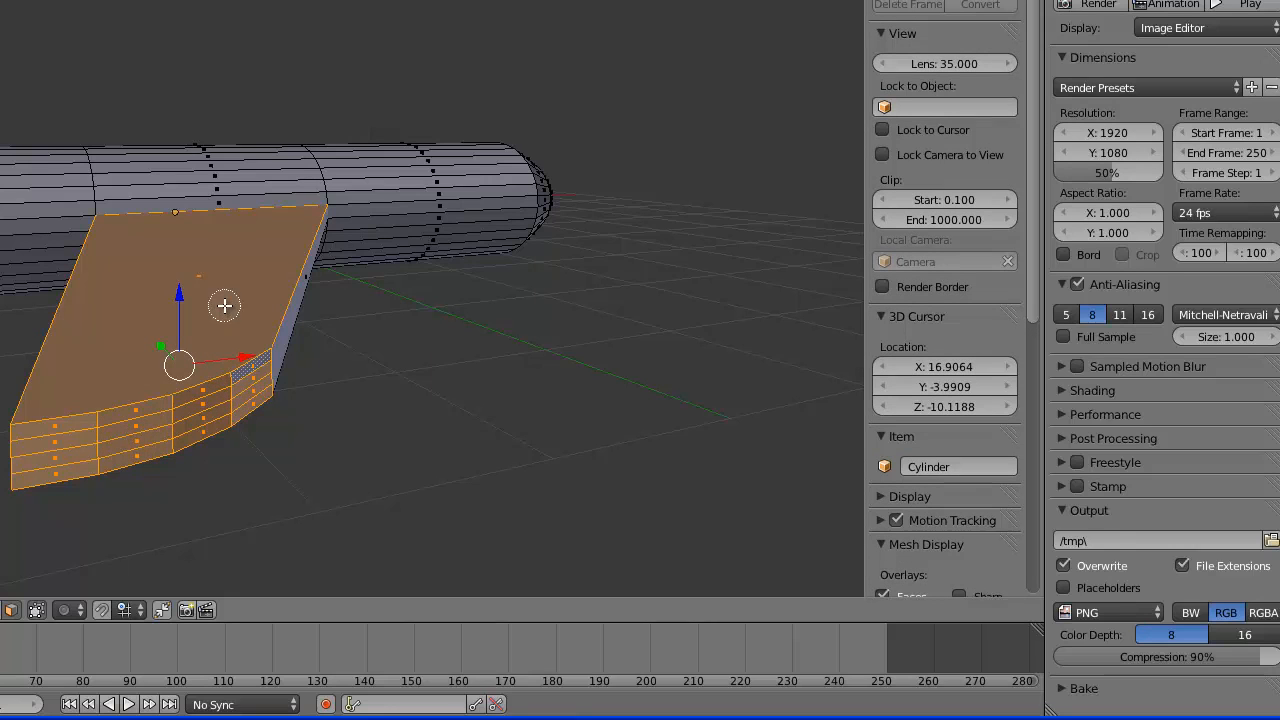
{"action": "middle_click", "coordinate": [221, 290]}
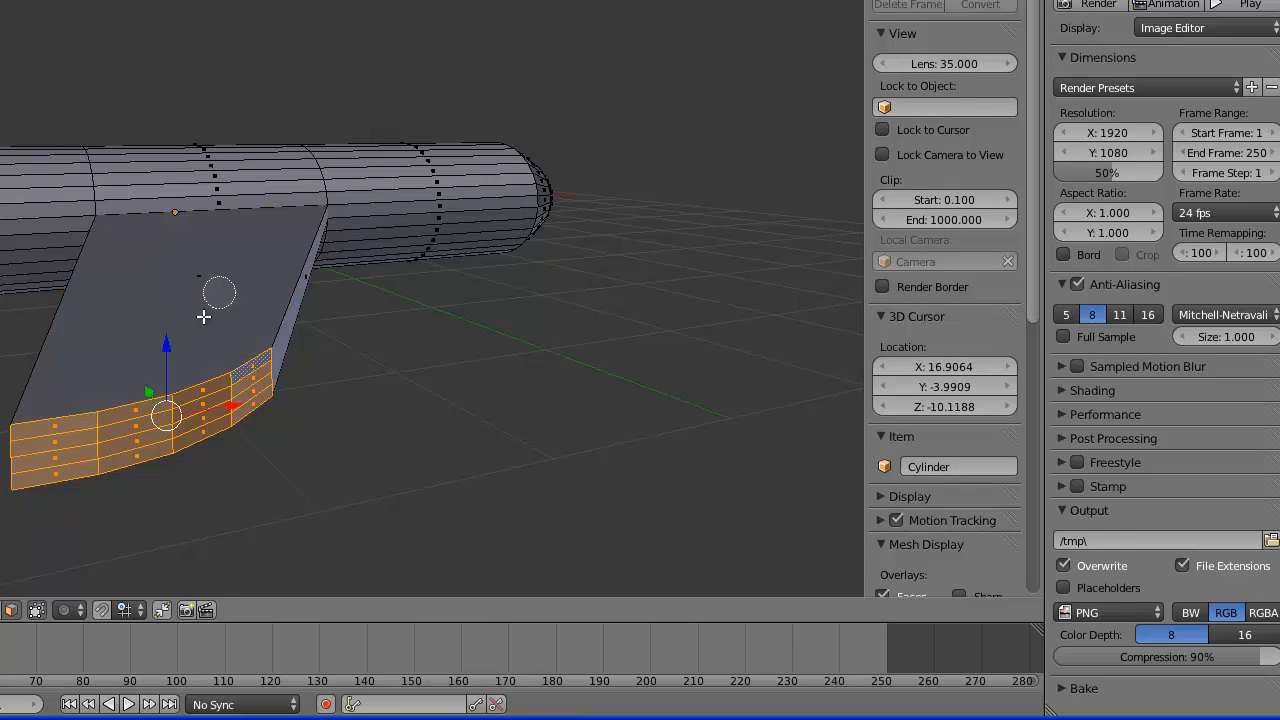
{"action": "left_click_drag", "start_coordinate": [168, 353], "coordinate": [143, 314]}
{"action": "middle_click_drag", "start_coordinate": [4, 458], "coordinate": [295, 460]}
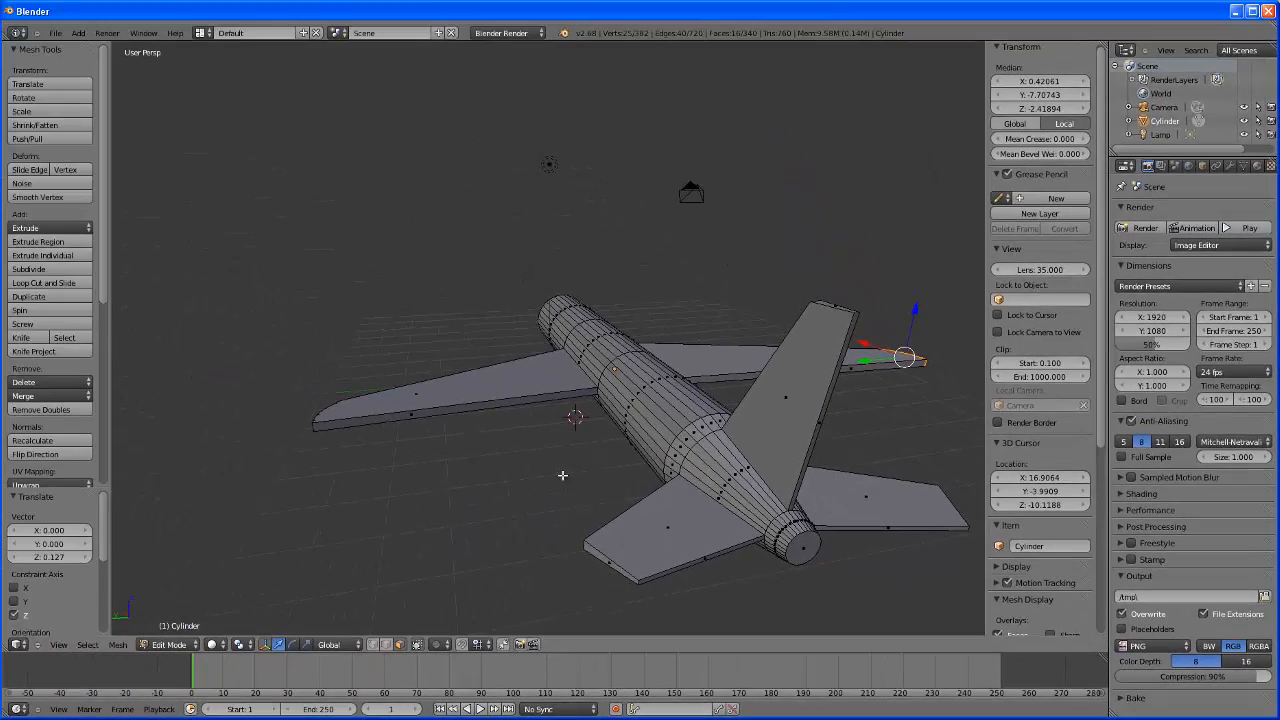
{"action": "key", "text": "a"}
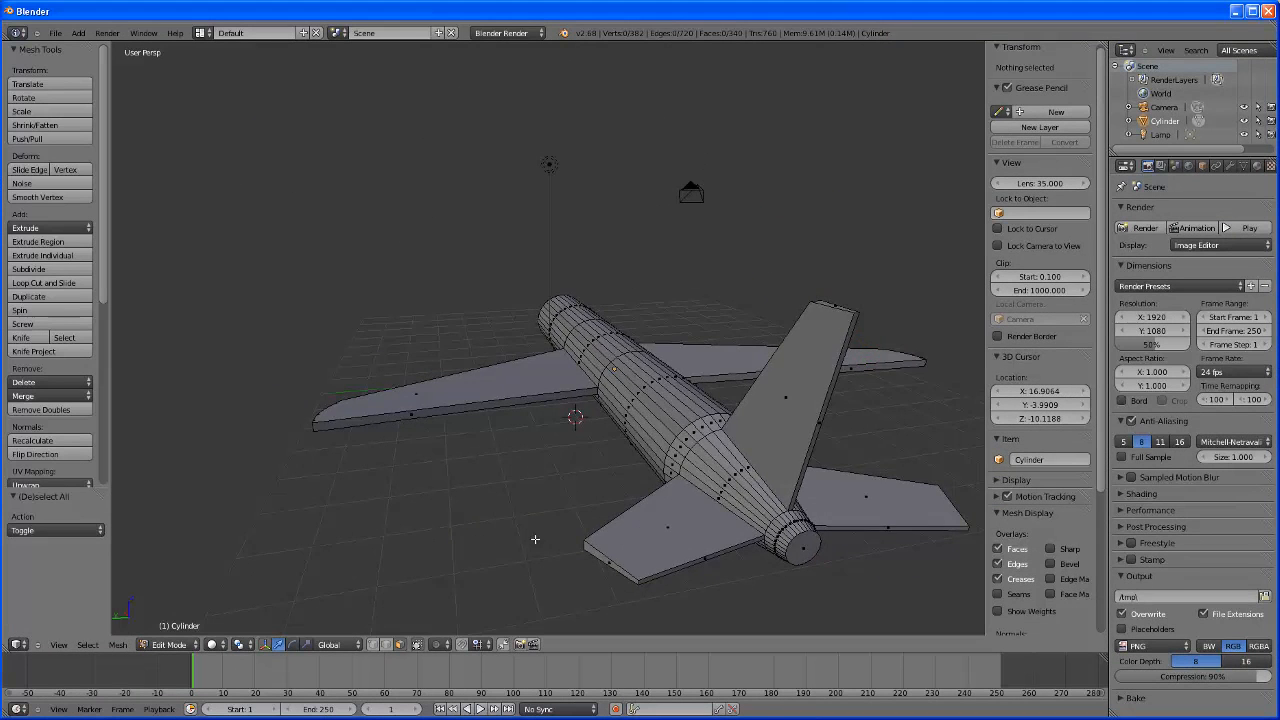
Select the end face of the port horizontal stabilizer's tip and subdivide it twice
{"action": "middle_click_drag", "start_coordinate": [534, 538], "coordinate": [546, 530]}
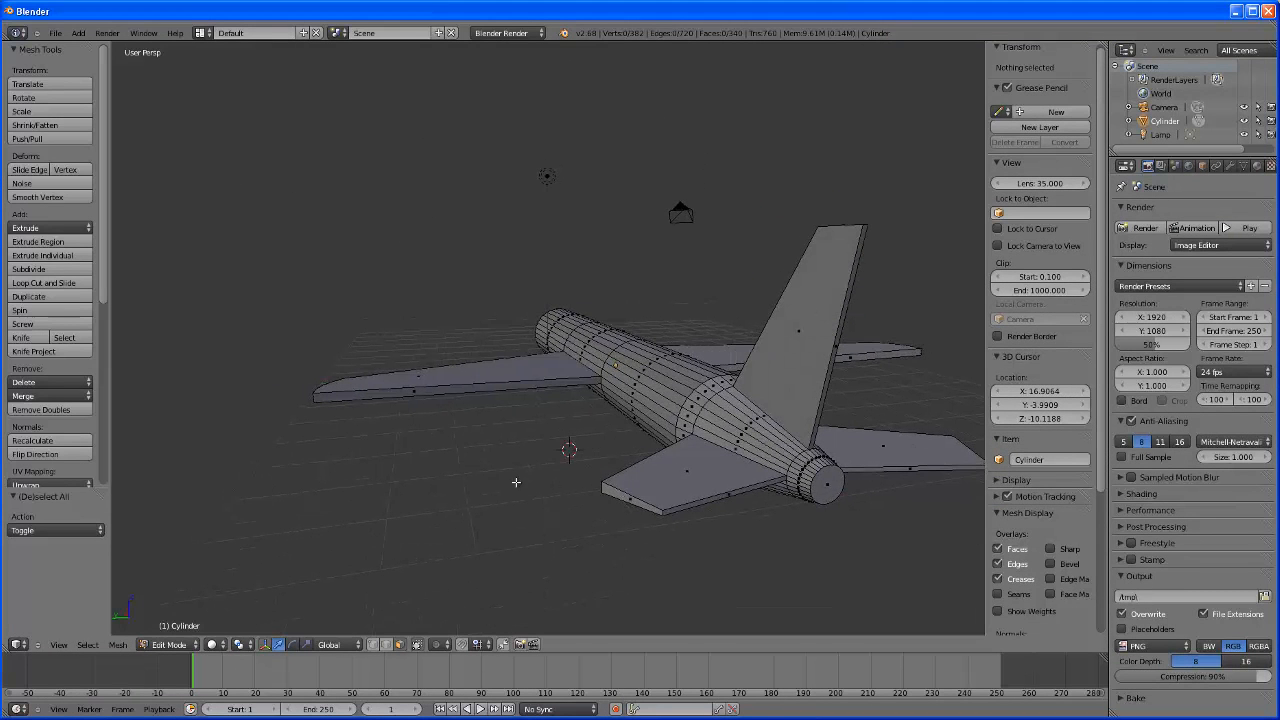
{"action": "mouse_move", "coordinate": [516, 482]}
{"action": "middle_mouse_down"}
{"action": "mouse_move", "coordinate": [643, 517]}
{"action": "mouse_move", "coordinate": [640, 486]}
{"action": "mouse_move", "coordinate": [554, 531]}
{"action": "mouse_move", "coordinate": [495, 487]}
{"action": "mouse_move", "coordinate": [506, 477]}
{"action": "middle_mouse_up"}
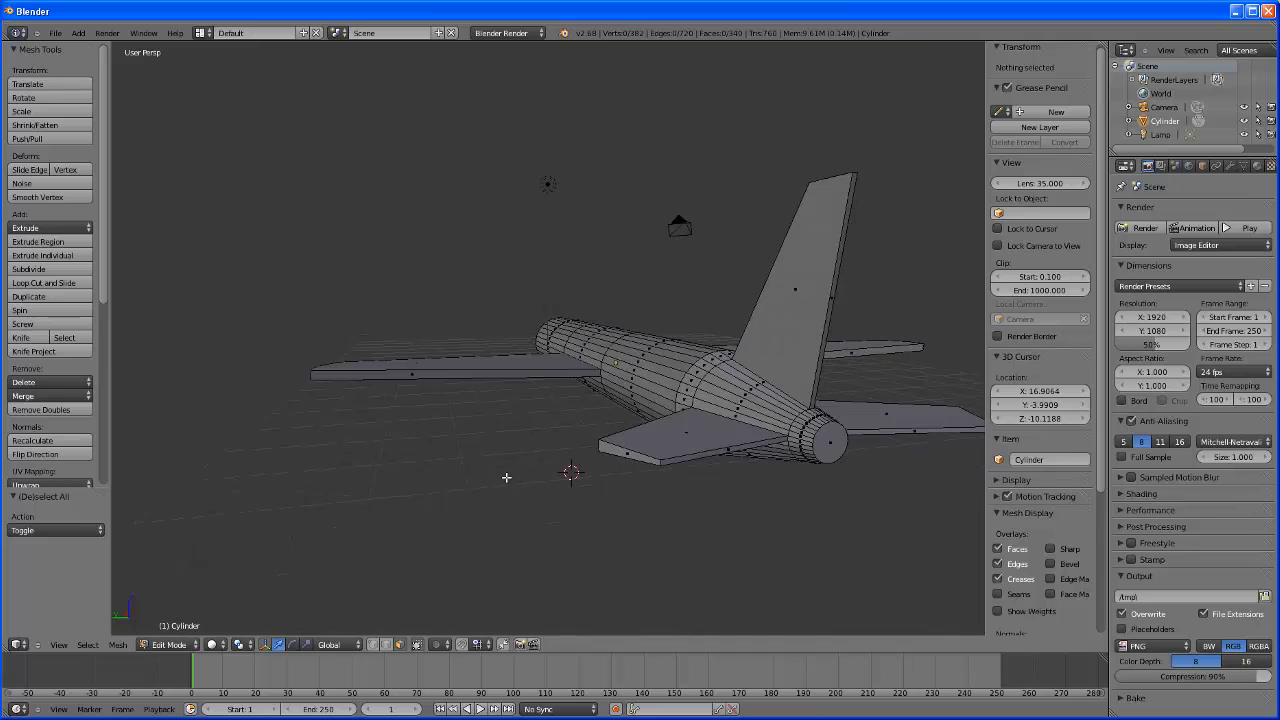
{"action": "right_click", "coordinate": [615, 452]}
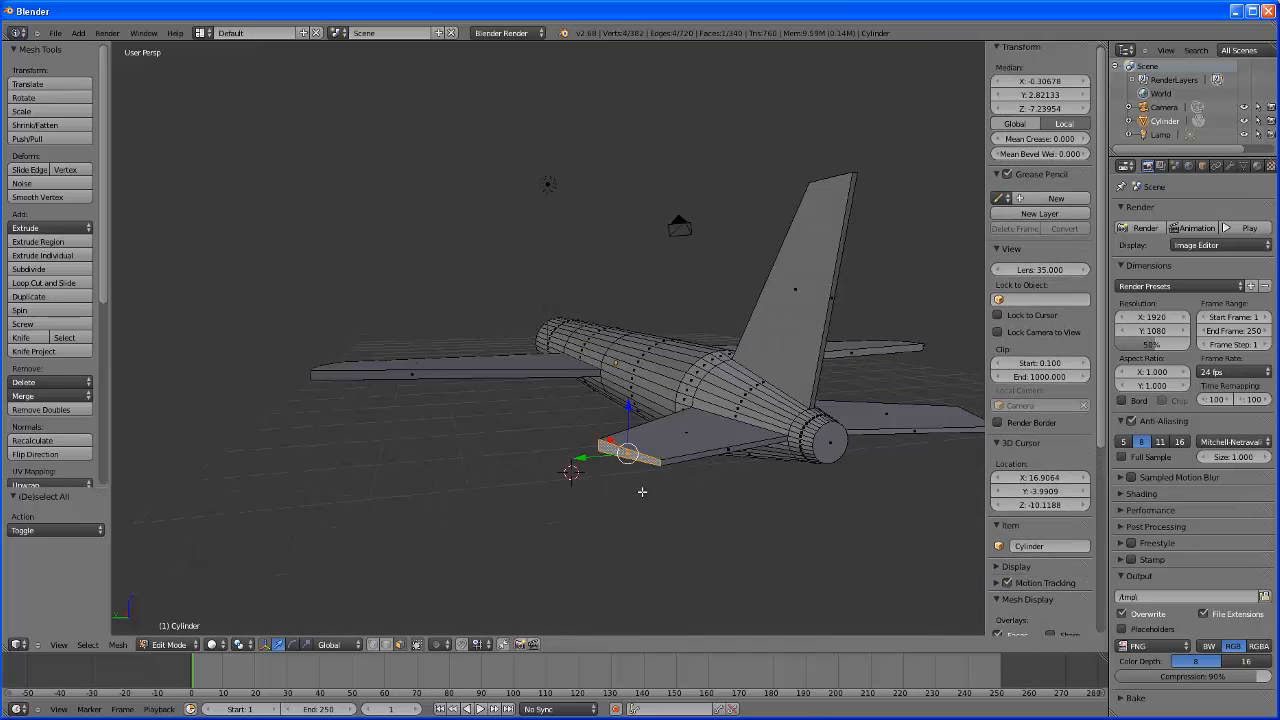
{"action": "left_click", "coordinate": [44, 269]}
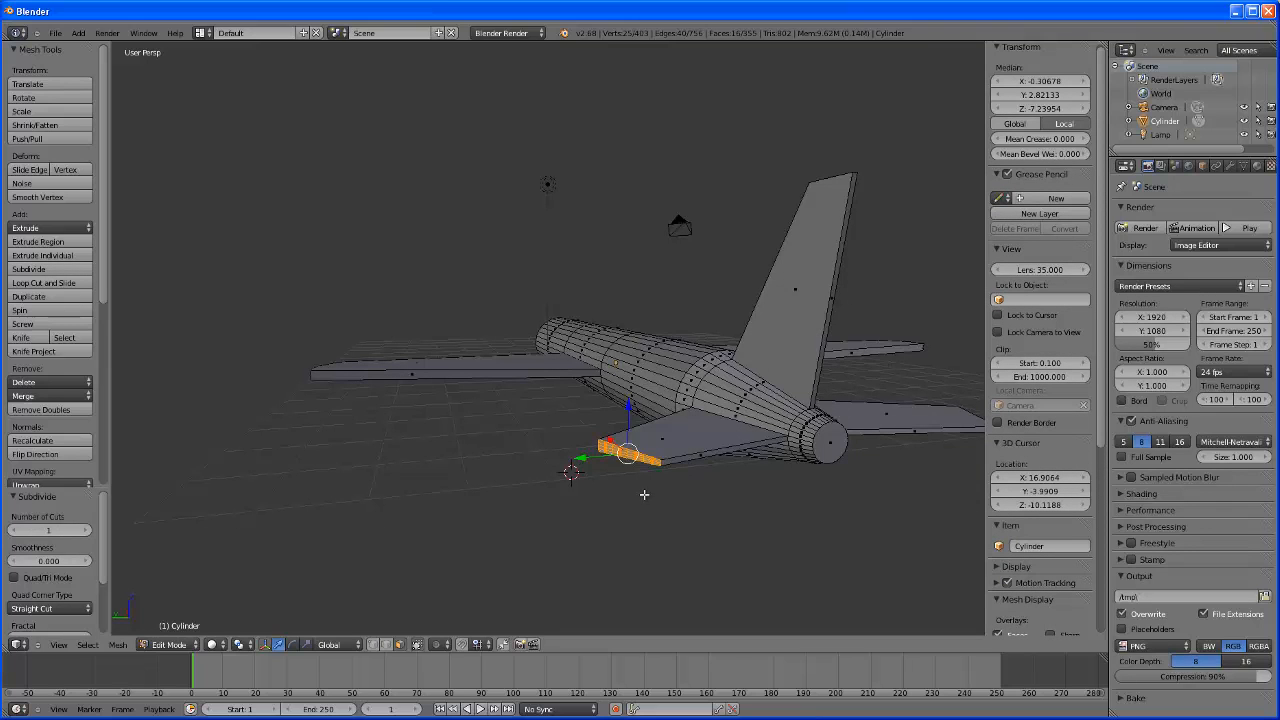
Deselect the nose-side column of the port stabilizer tip's faces and move the other three columns outward along Y
{"action": "scroll", "coordinate": [640, 474], "scroll_direction": "up", "scroll_amount": 2}
{"action": "scroll", "coordinate": [710, 552], "scroll_direction": "up", "scroll_amount": 1}
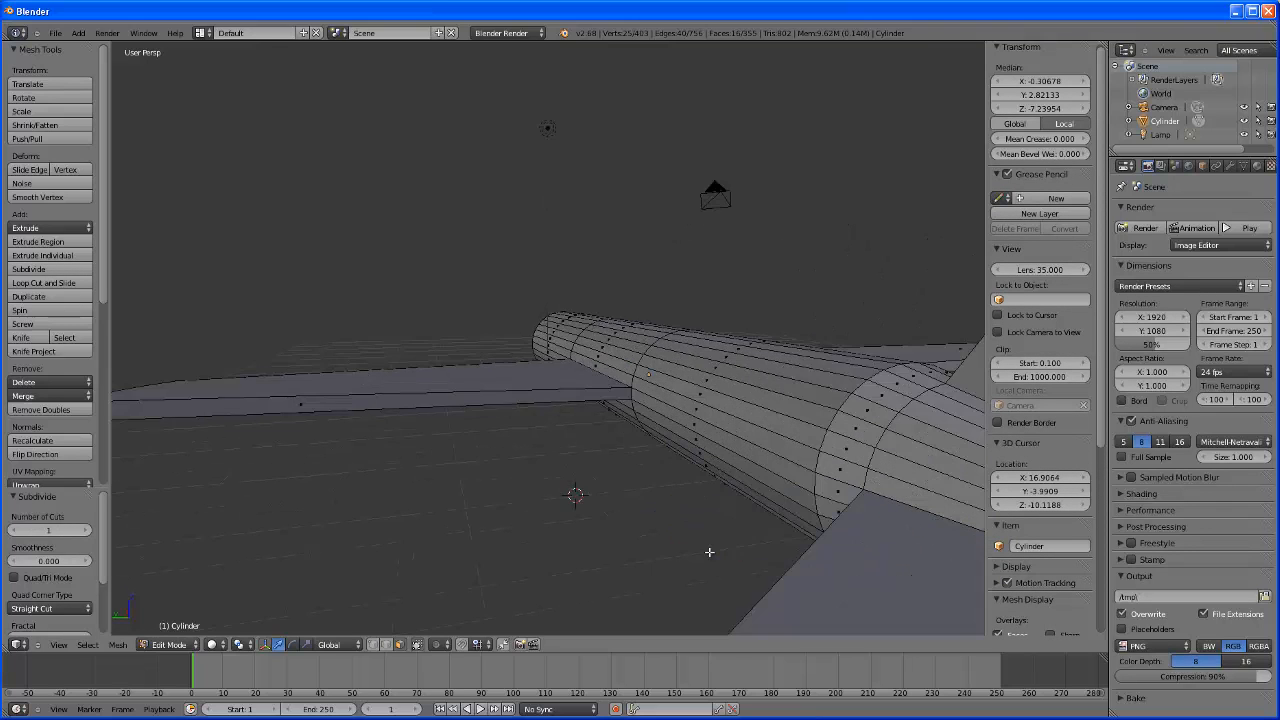
{"action": "scroll", "coordinate": [710, 552], "scroll_direction": "down", "scroll_amount": 1}
{"action": "middle_click_drag", "start_coordinate": [736, 579], "coordinate": [690, 514]}
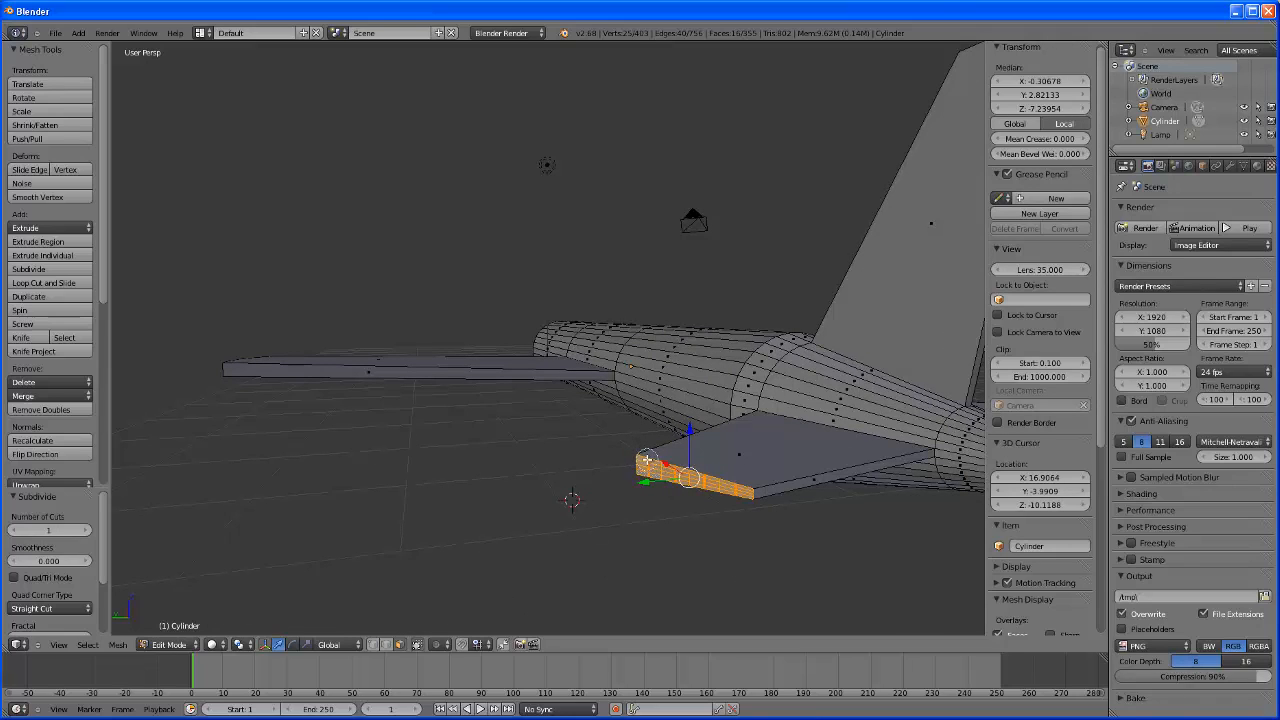
{"action": "middle_click_drag", "start_coordinate": [647, 459], "coordinate": [647, 466]}
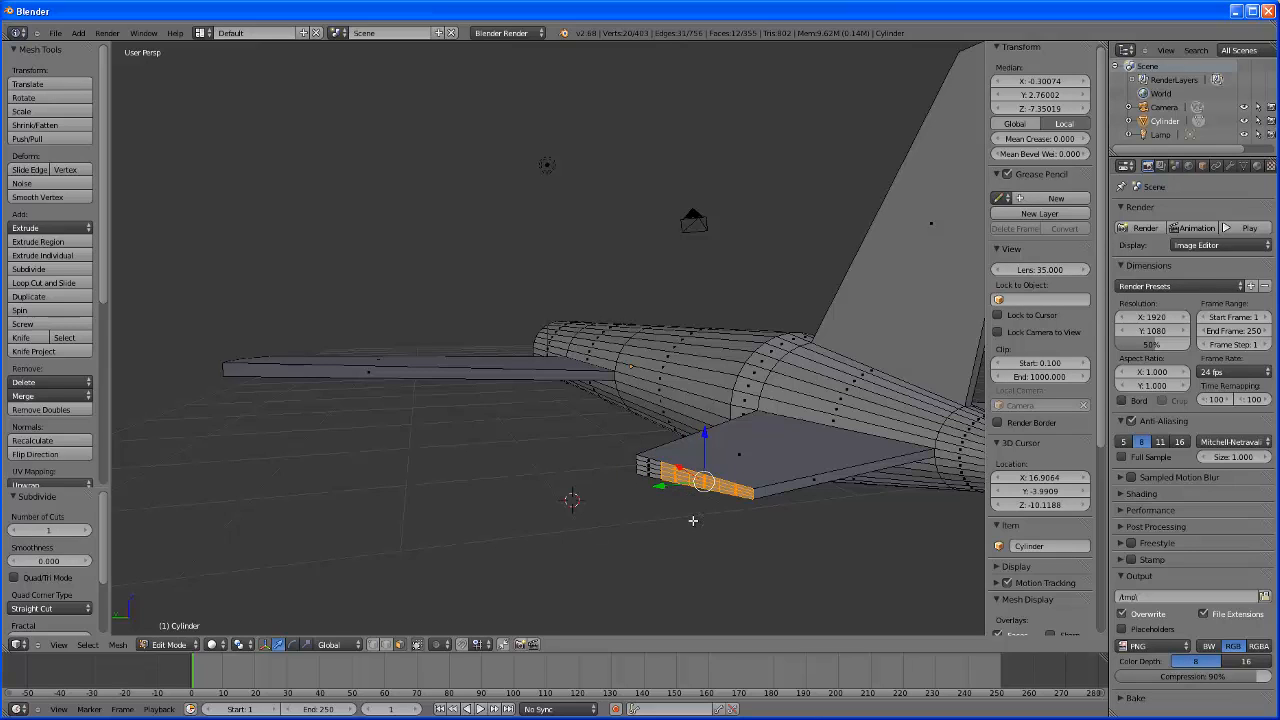
{"action": "key", "text": "g"}
{"action": "key", "text": "y"}
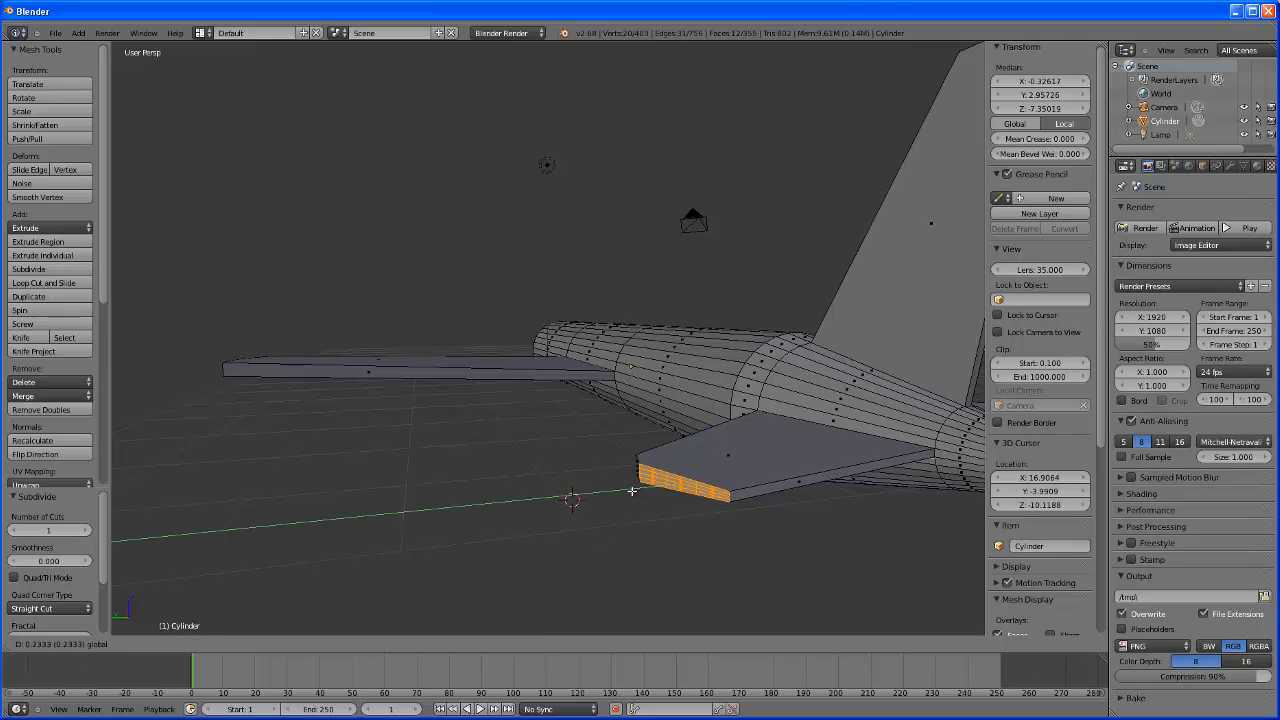
{"action": "left_click", "coordinate": [626, 490]}
Push the three selected columns of the port stabilizer's tip slightly farther outward along Y
{"action": "middle_click_drag", "start_coordinate": [668, 535], "coordinate": [704, 573]}
{"action": "middle_click_drag", "start_coordinate": [581, 514], "coordinate": [641, 526]}
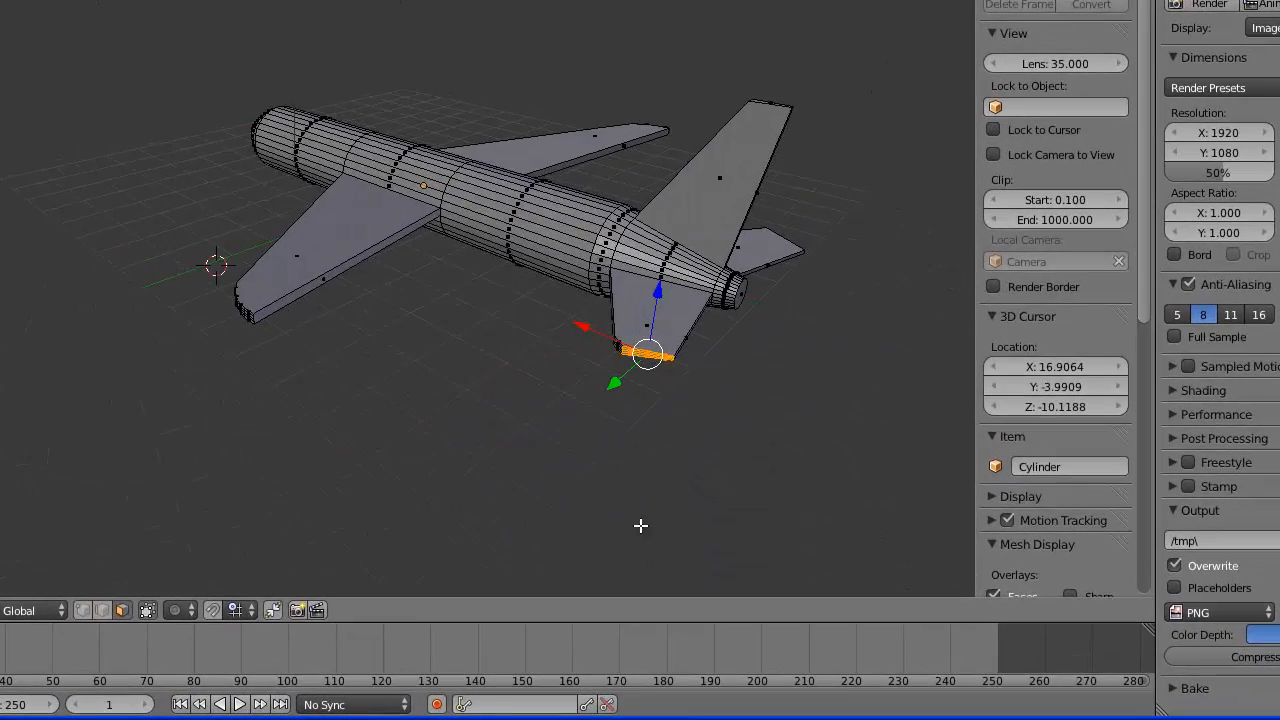
{"action": "scroll", "coordinate": [668, 409], "scroll_direction": "up", "scroll_amount": 2}
{"action": "middle_click_drag", "start_coordinate": [823, 490], "coordinate": [761, 461]}
{"action": "left_click_drag", "start_coordinate": [624, 456], "coordinate": [613, 458]}
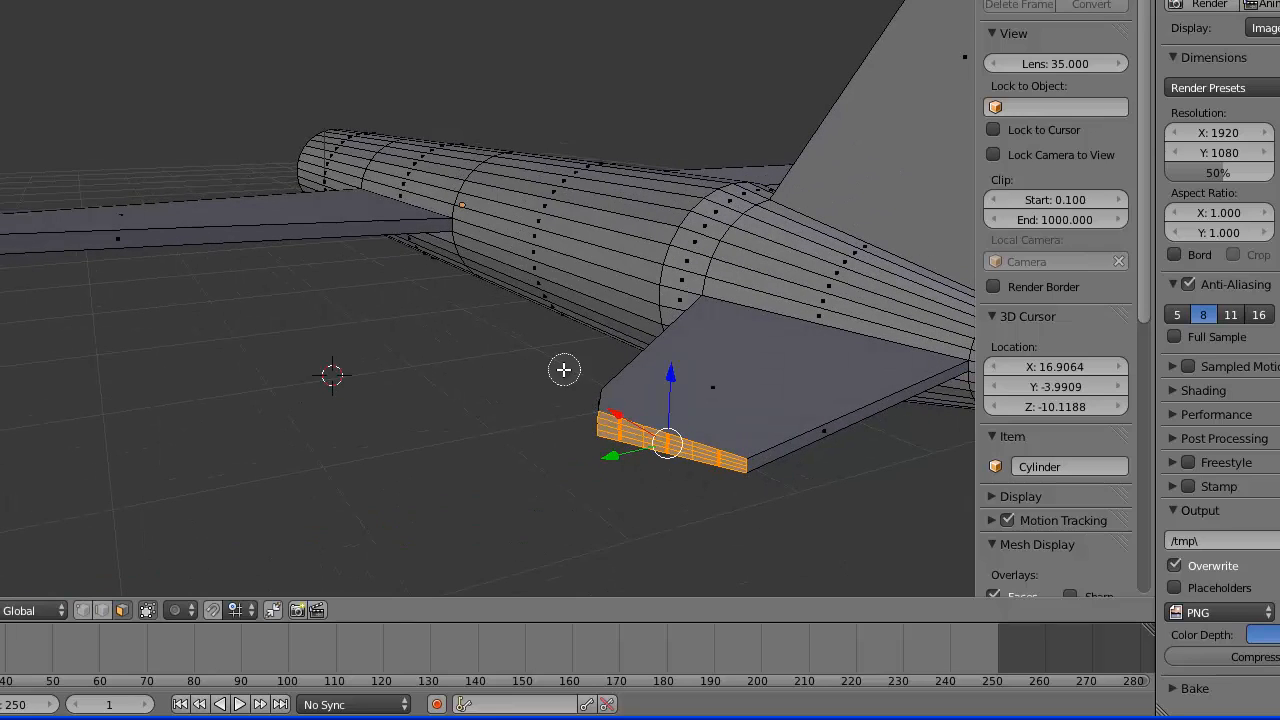
Deselect the port stabilizer tip's second column of faces and move the two tail-side columns outward along Y
{"action": "middle_click_drag", "start_coordinate": [620, 422], "coordinate": [620, 426]}
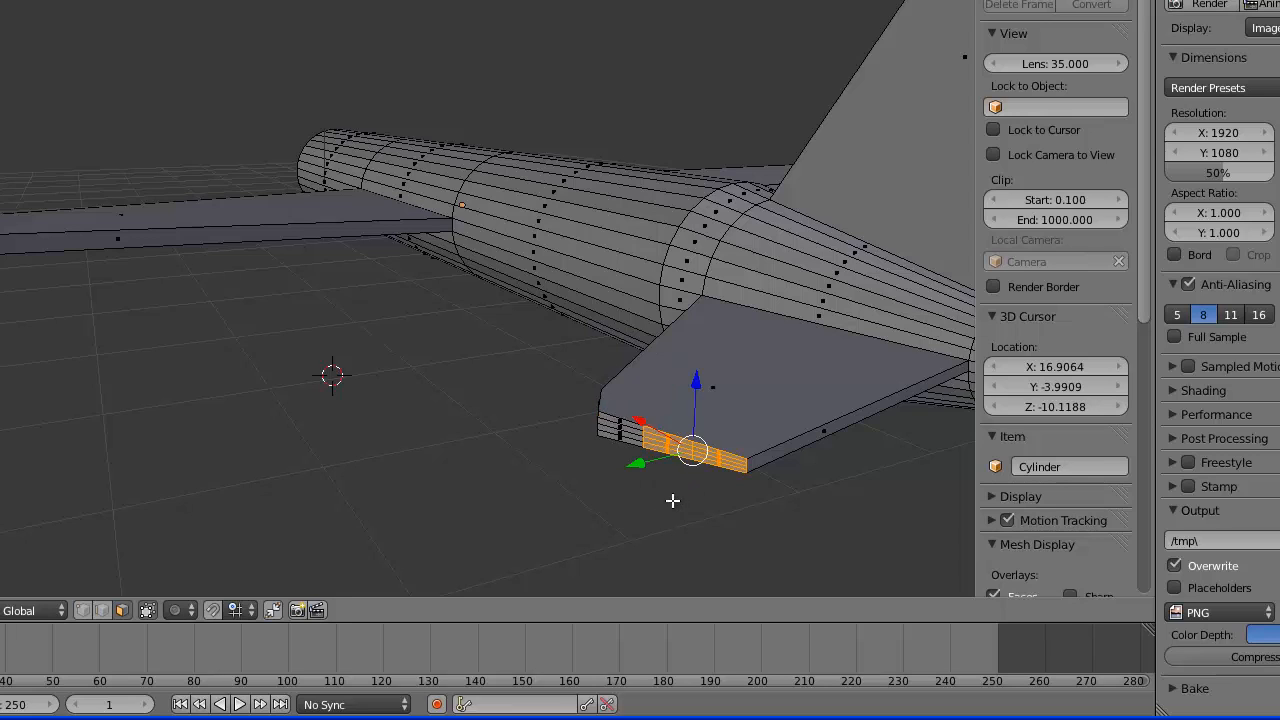
{"action": "key", "text": "Escape"}
{"action": "key", "text": "g"}
{"action": "key", "text": "y"}
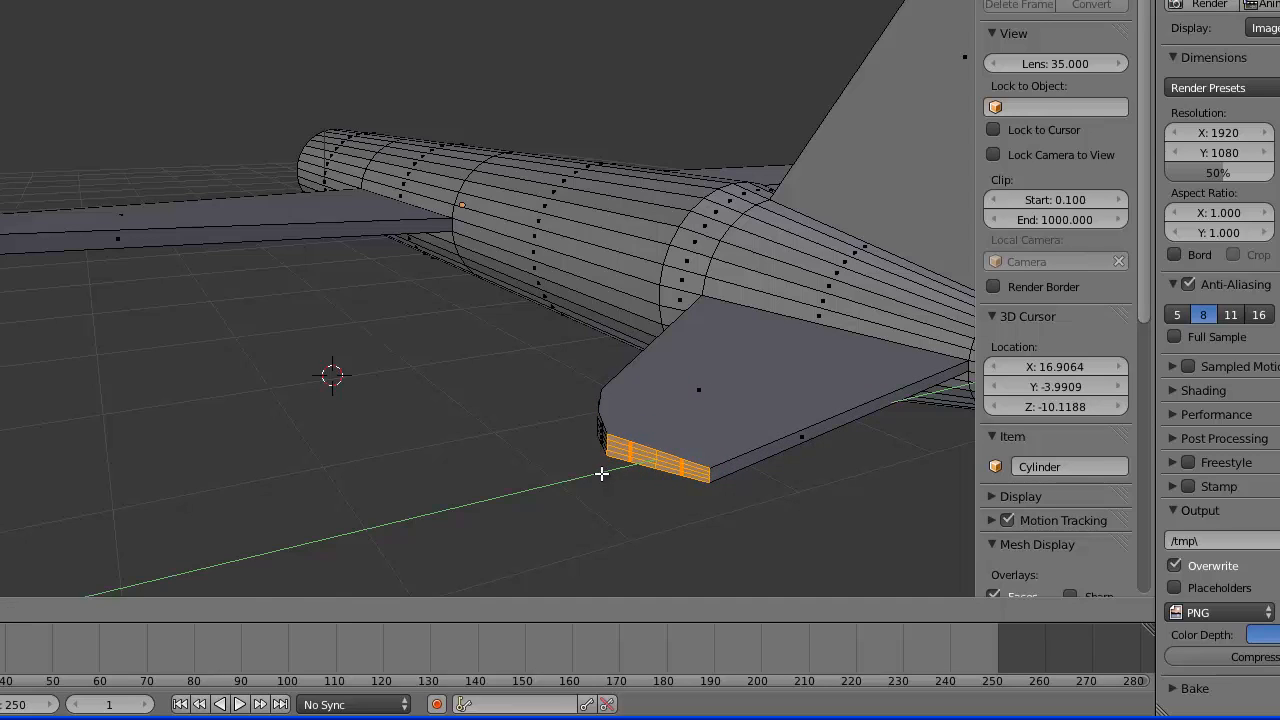
{"action": "left_click", "coordinate": [601, 474]}
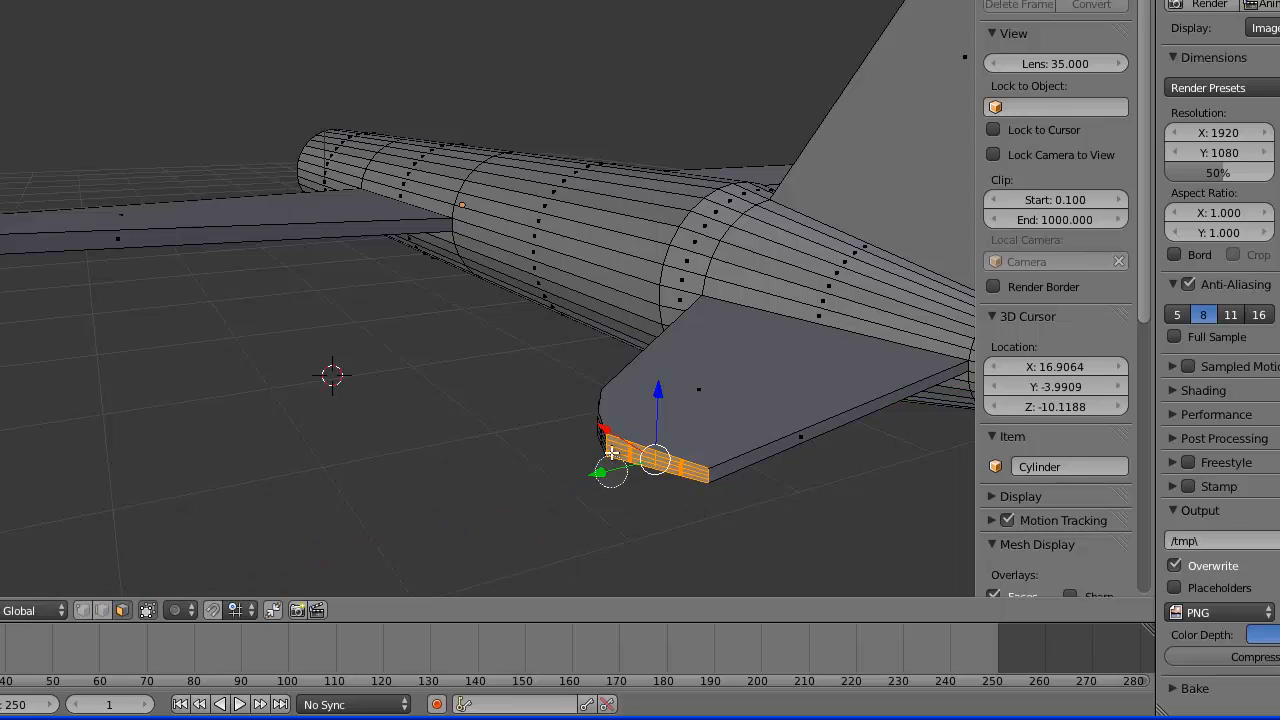
Deselect the third column of the port stabilizer tip's faces, move the last tail-side column outward along Y, and clear the selection
{"action": "key", "text": "c"}
{"action": "middle_click", "coordinate": [618, 440]}
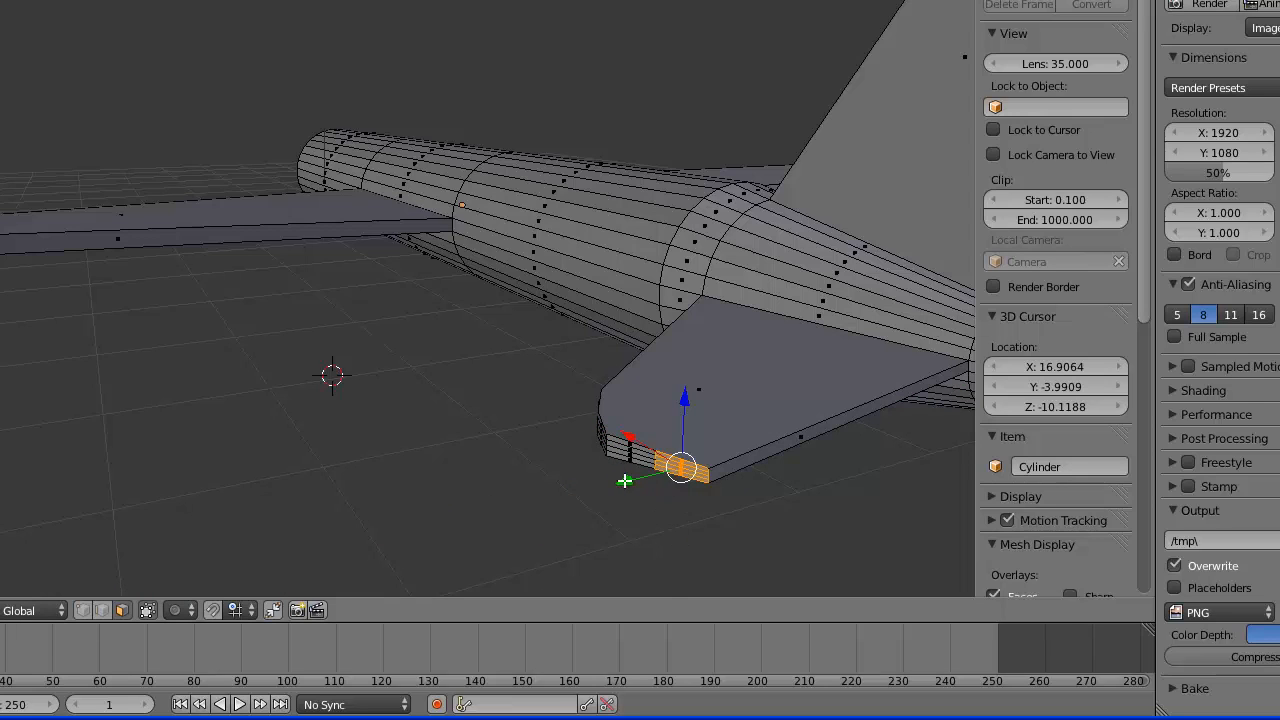
{"action": "key", "text": "g"}
{"action": "key", "text": "y"}
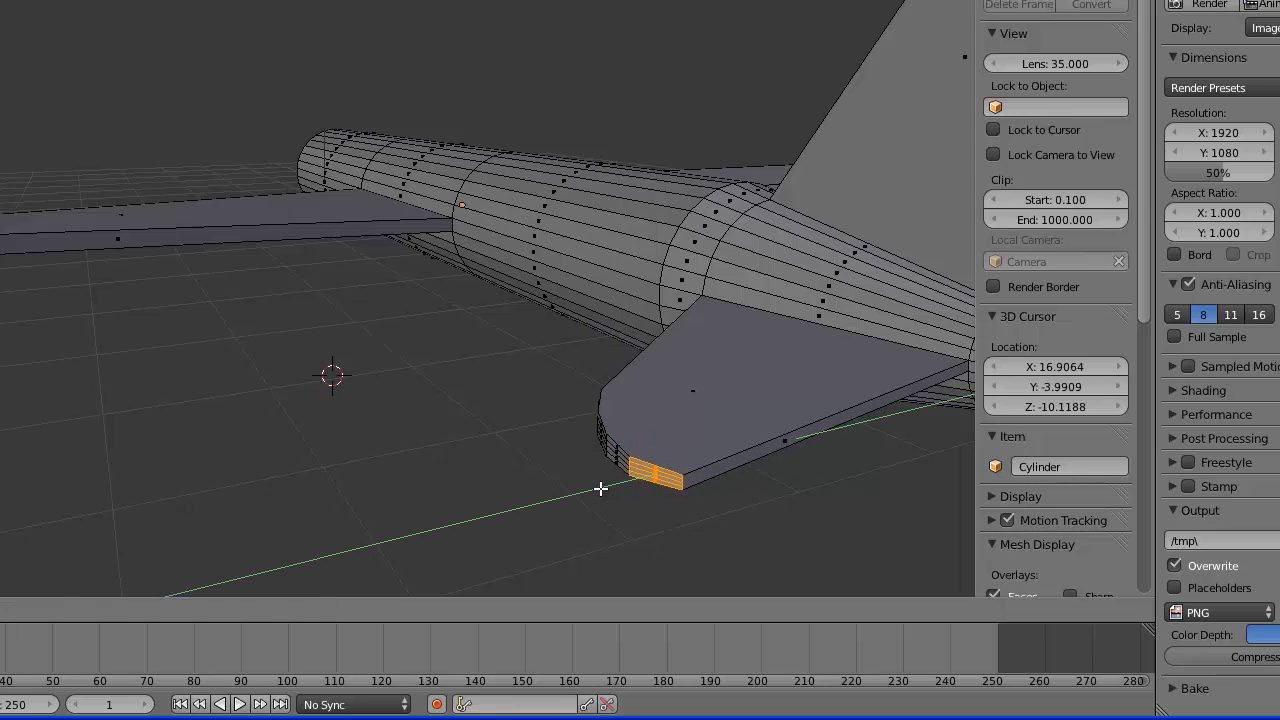
{"action": "left_click", "coordinate": [600, 488]}
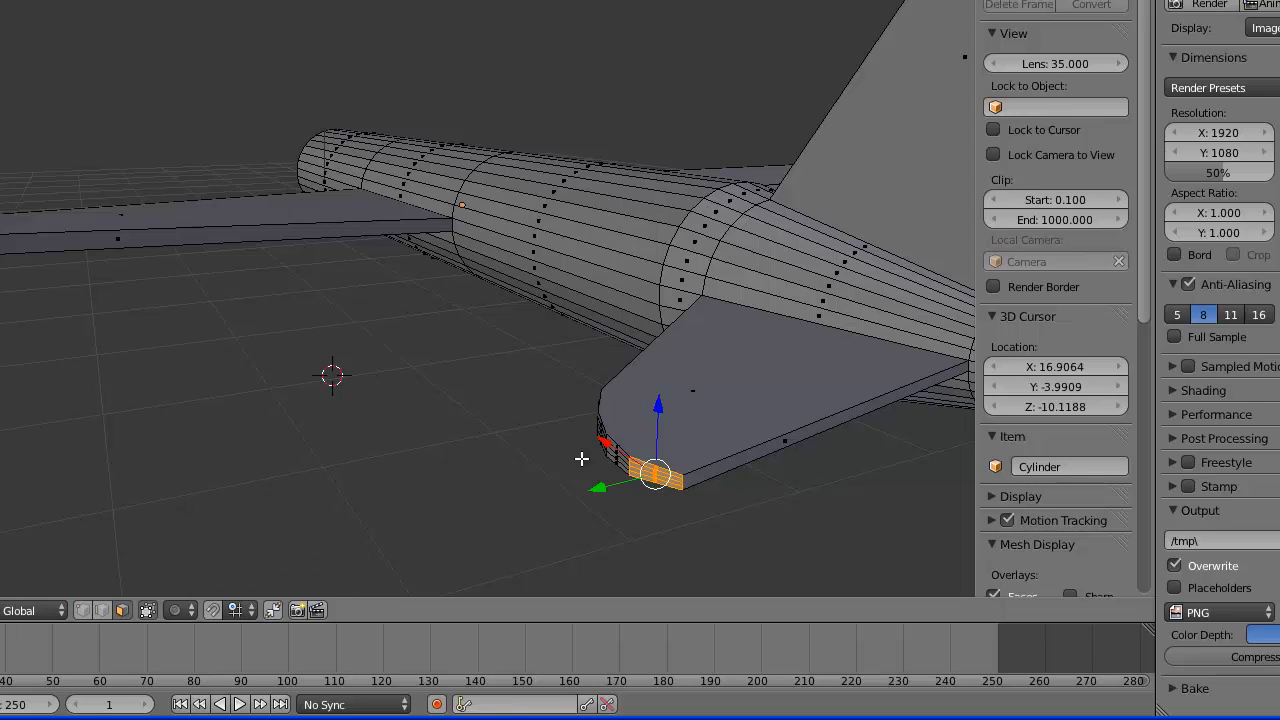
{"action": "key", "text": "a"}
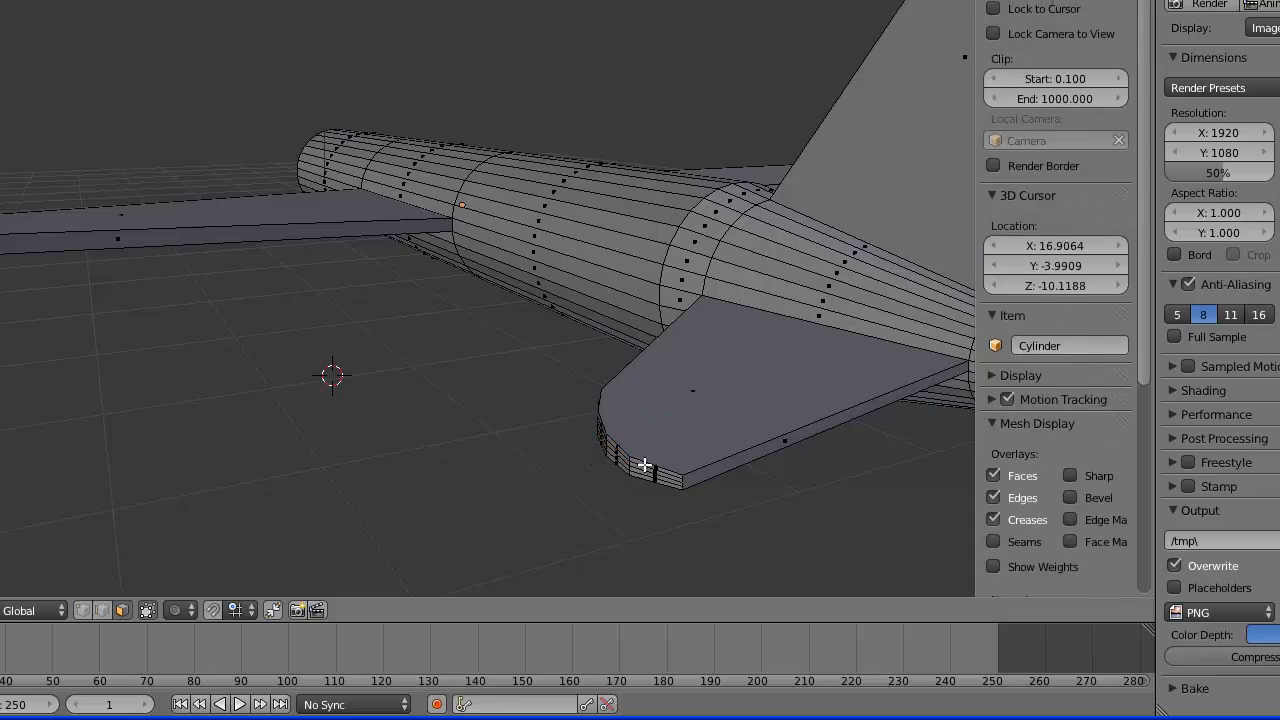
Select the end face of the starboard horizontal stabilizer's tip and subdivide it twice
{"action": "middle_click_drag", "start_coordinate": [646, 466], "coordinate": [307, 446]}
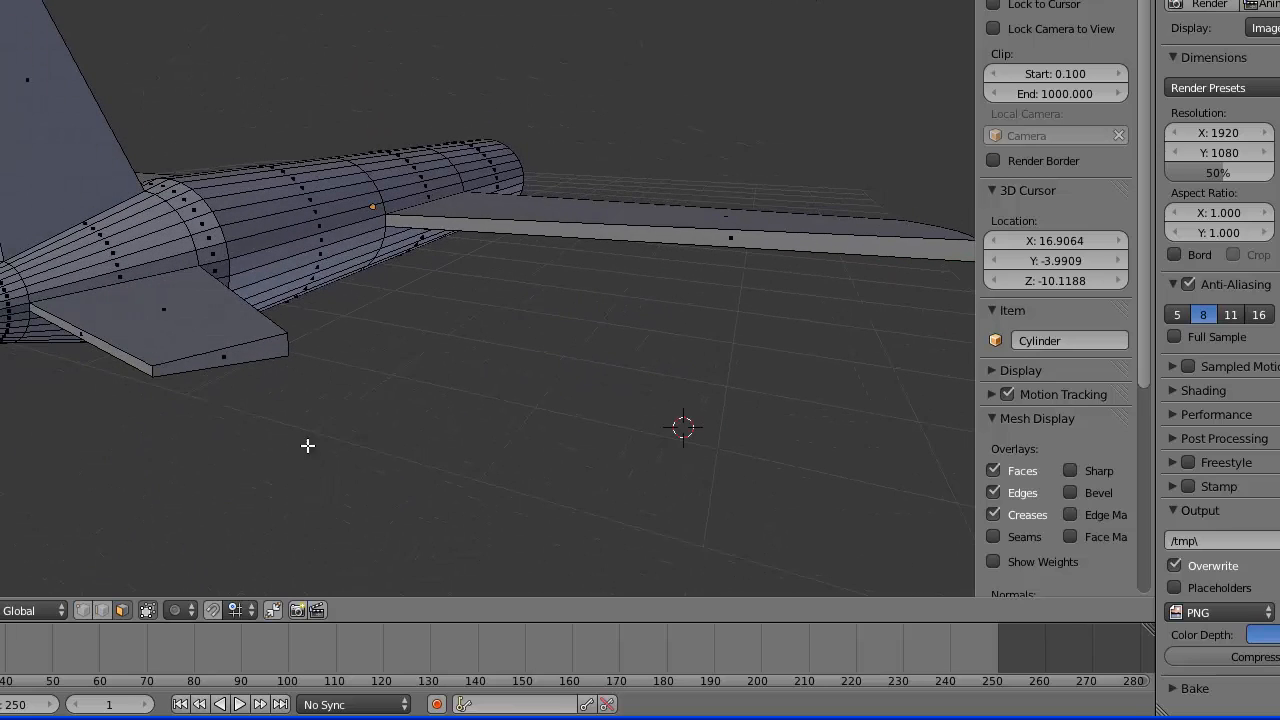
{"action": "right_click", "coordinate": [258, 358]}
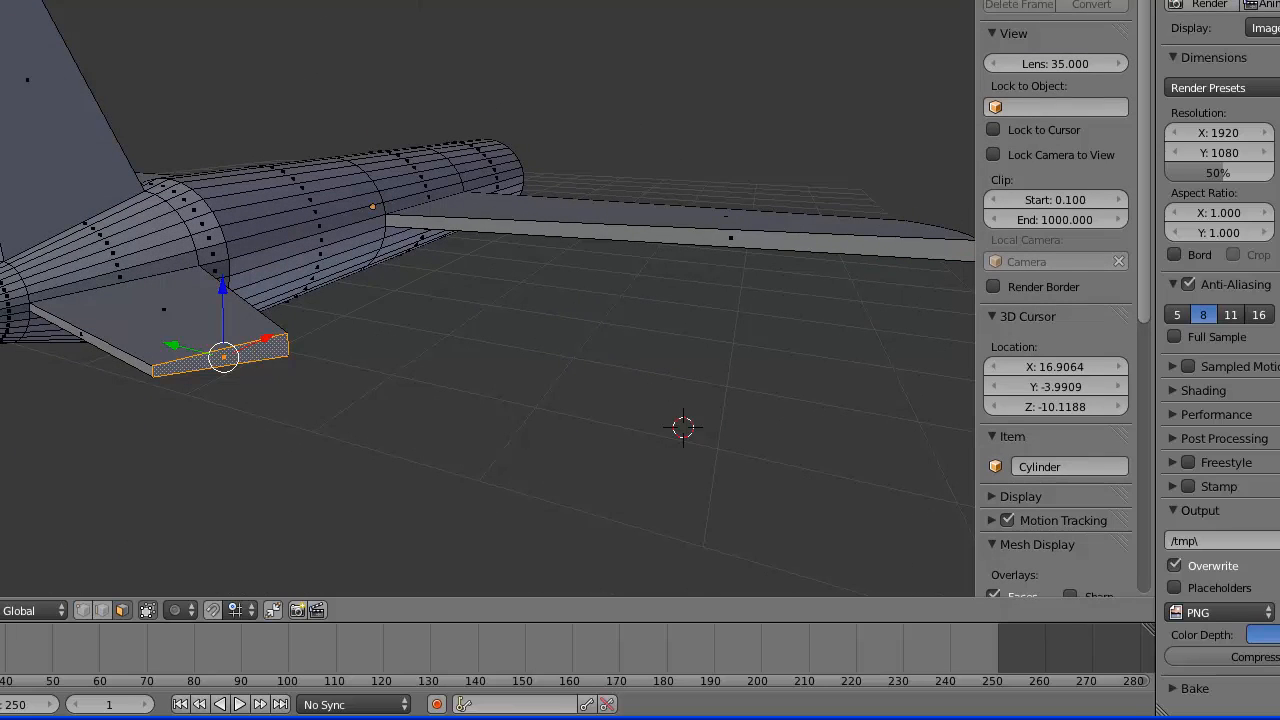
{"action": "key", "text": "shift+r"}
{"action": "key", "text": "shift+r"}
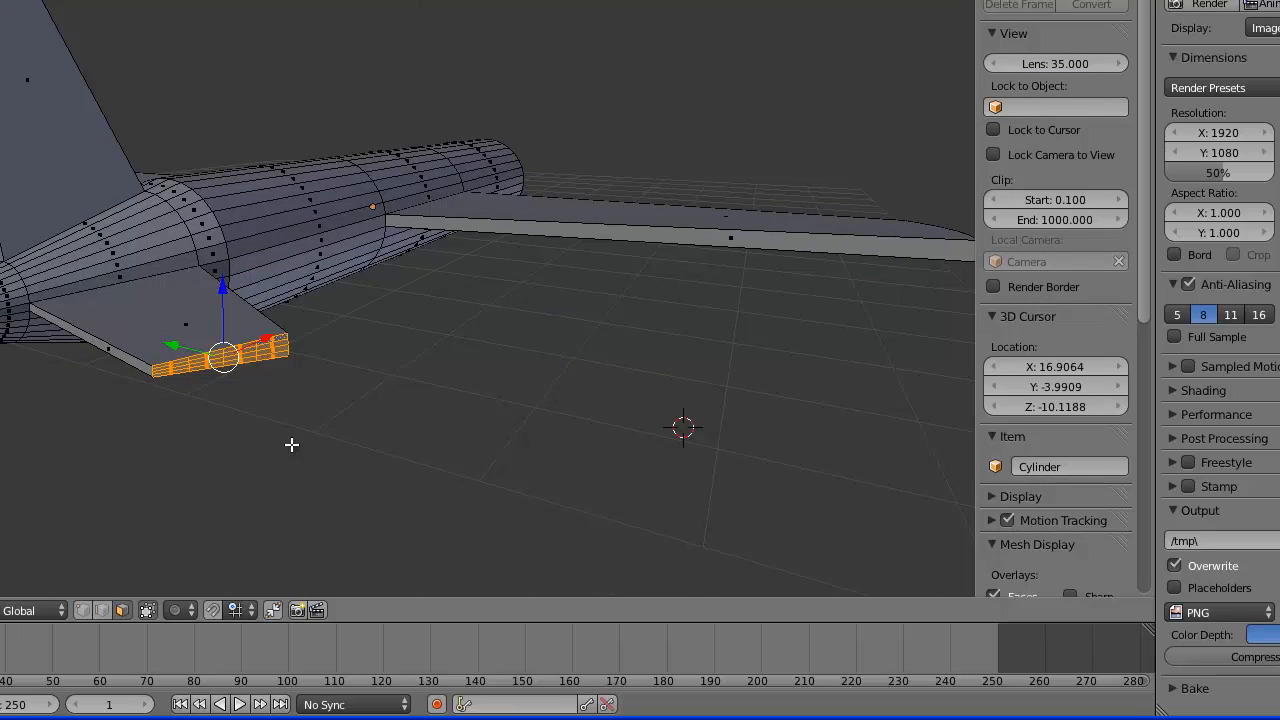
Deselect the nose-side column of the starboard stabilizer tip's faces and move the other three columns outward along Y
{"action": "middle_click_drag", "start_coordinate": [291, 444], "coordinate": [301, 486]}
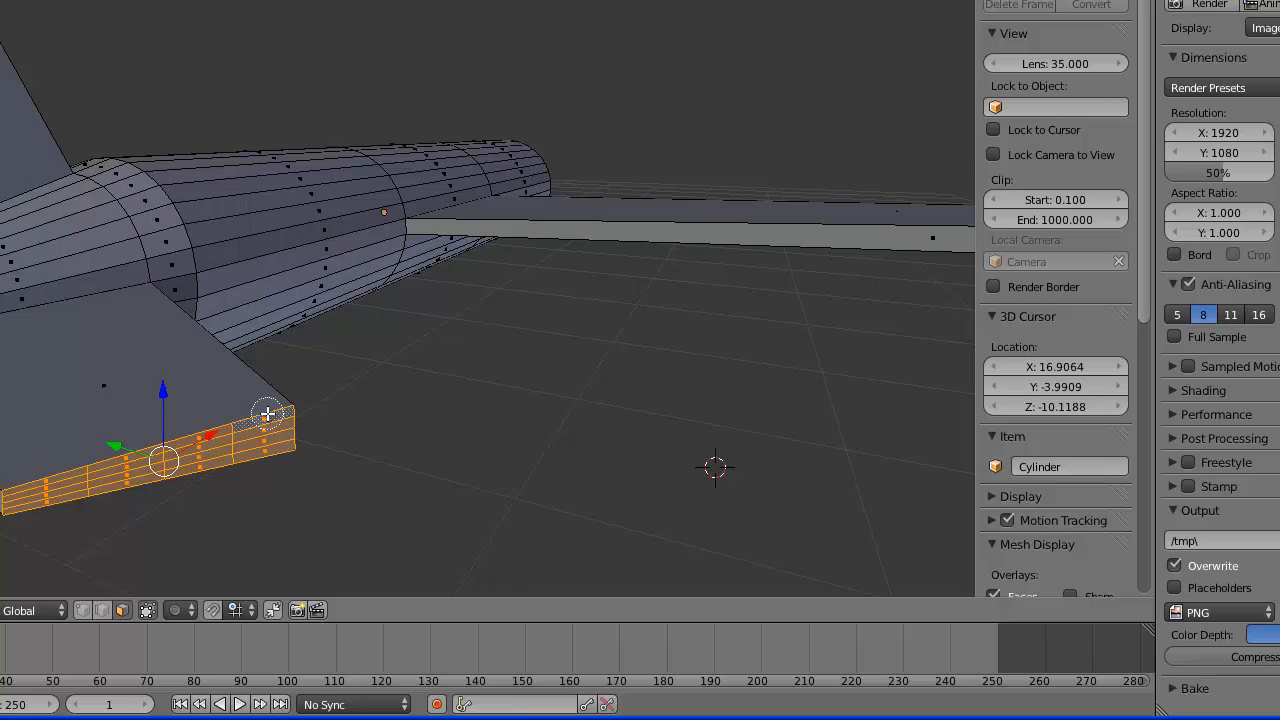
{"action": "key", "text": "e"}
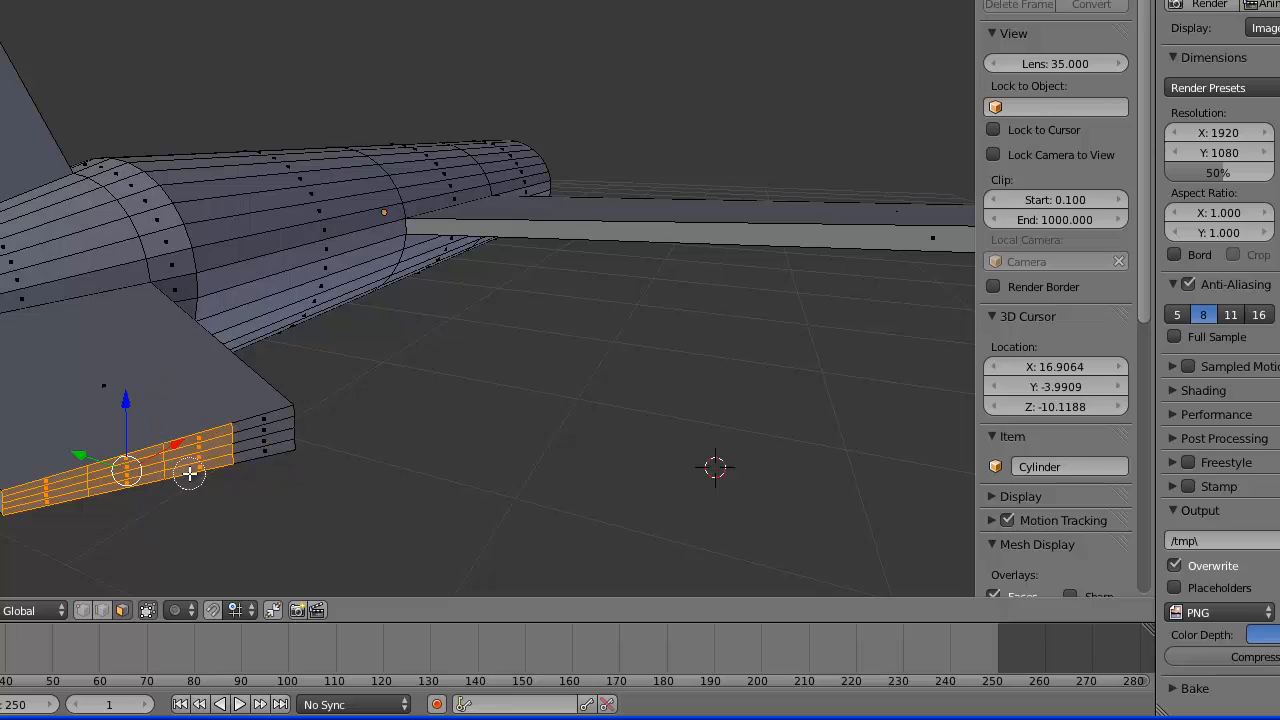
{"action": "left_click_drag", "start_coordinate": [79, 452], "coordinate": [131, 493]}
Deselect the starboard stabilizer tip's second column of faces and move the two tail-side columns outward along Y
{"action": "key", "text": "c"}
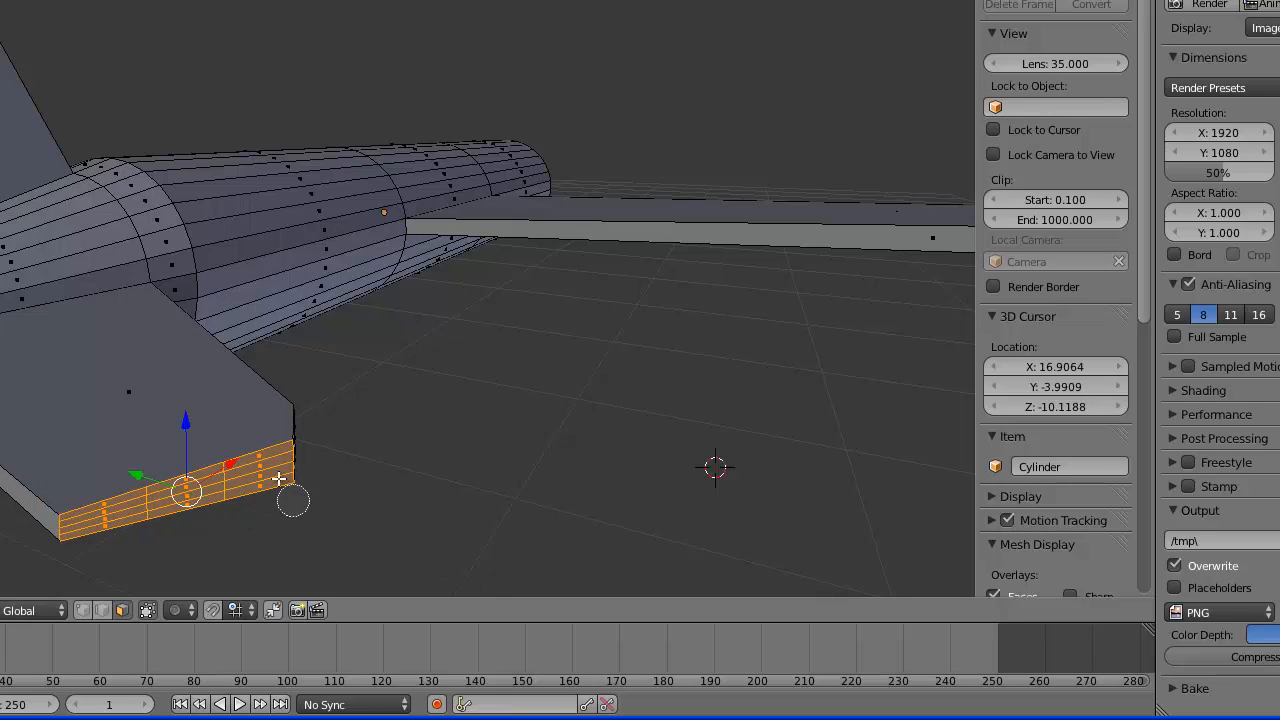
{"action": "middle_click_drag", "start_coordinate": [273, 445], "coordinate": [274, 483]}
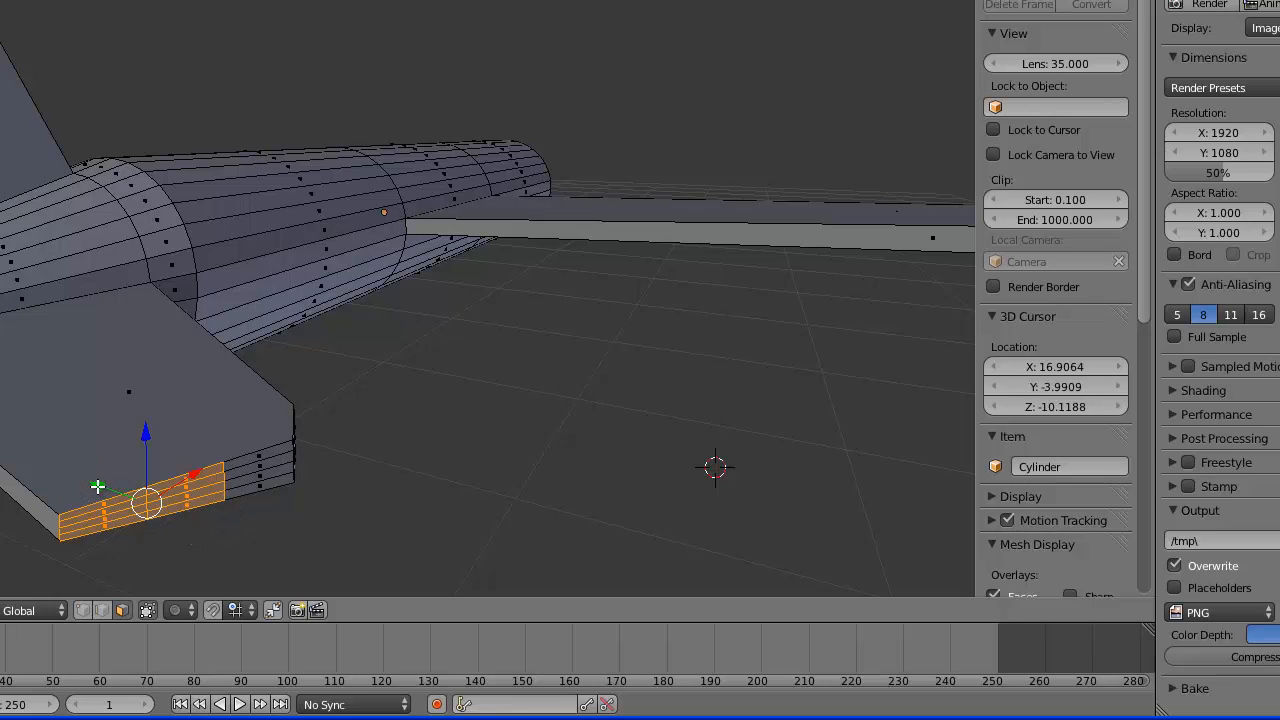
{"action": "key", "text": "g"}
{"action": "left_click", "coordinate": [135, 518]}
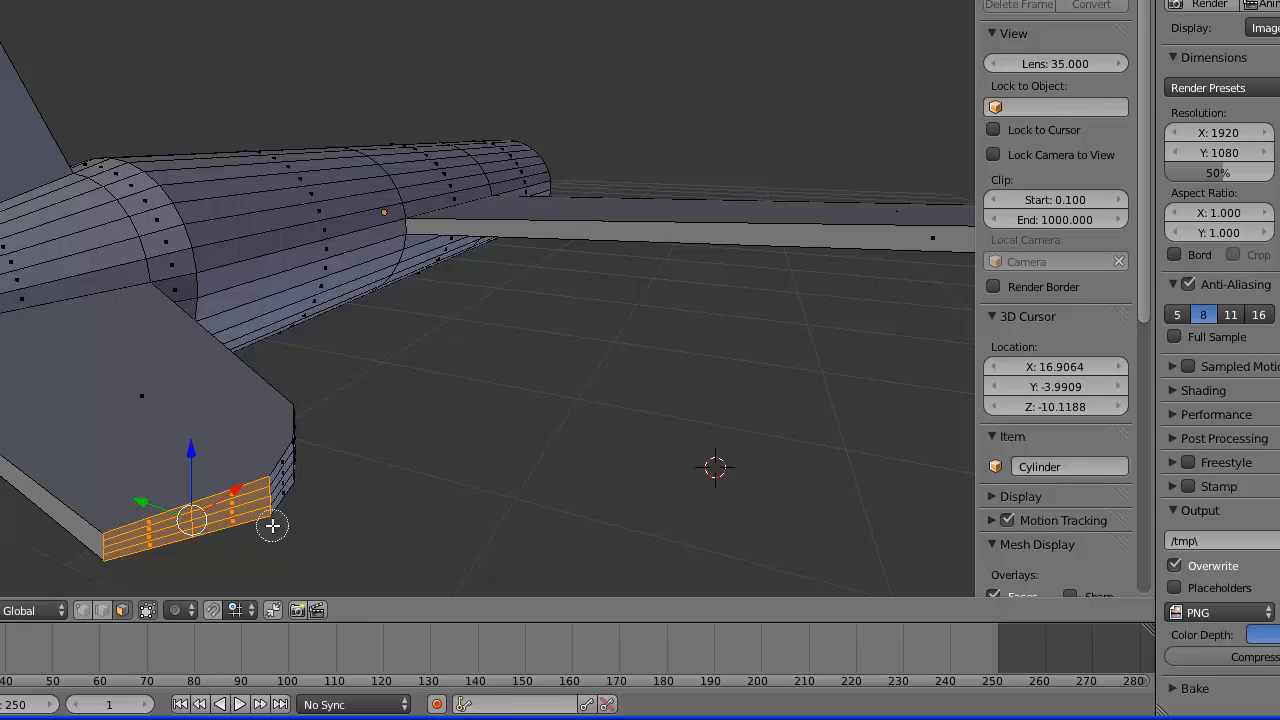
Deselect the starboard stabilizer tip's third column, move the last tail-side column outward along Y, and clear the selection
{"action": "middle_click_drag", "start_coordinate": [244, 487], "coordinate": [243, 517]}
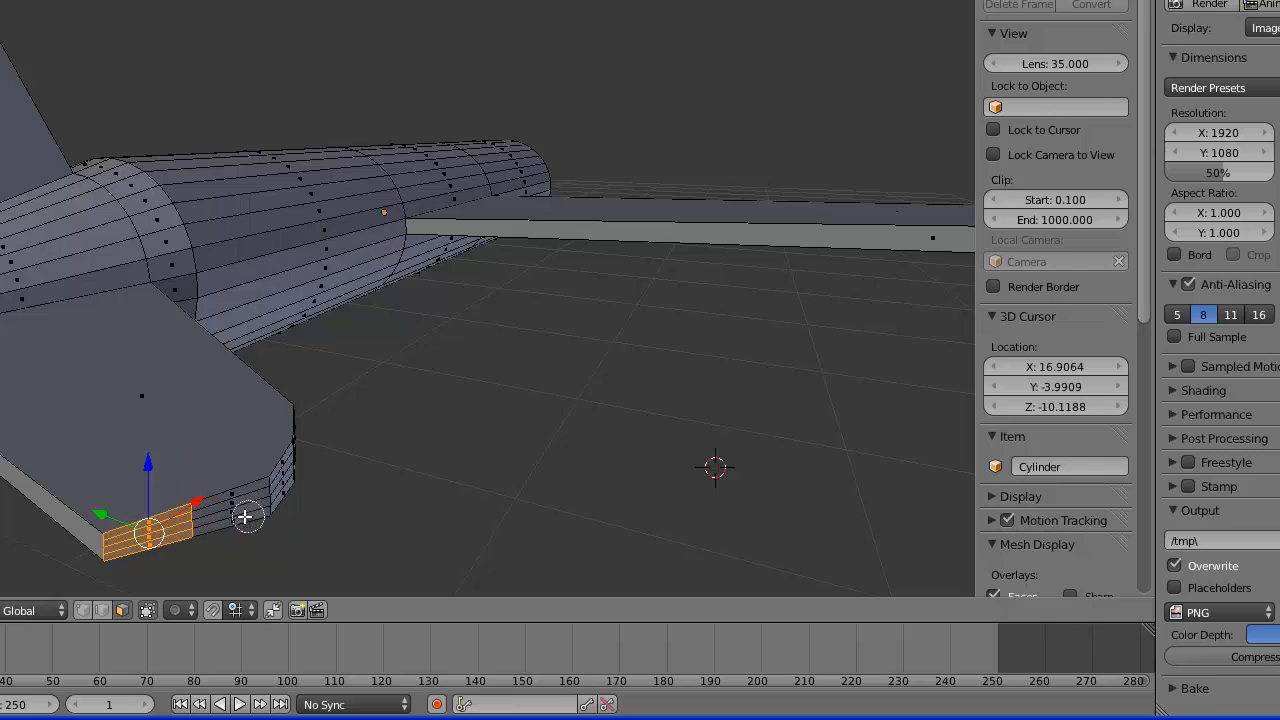
{"action": "key", "text": "g"}
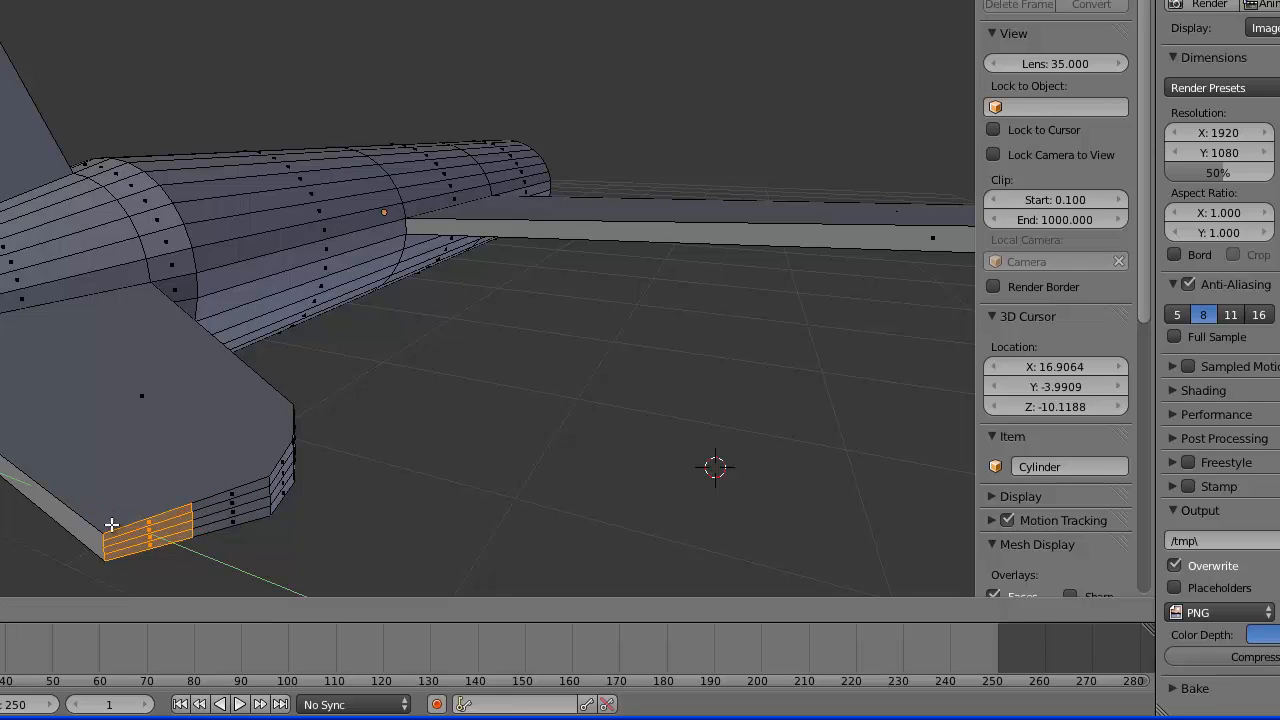
{"action": "key", "text": "y"}
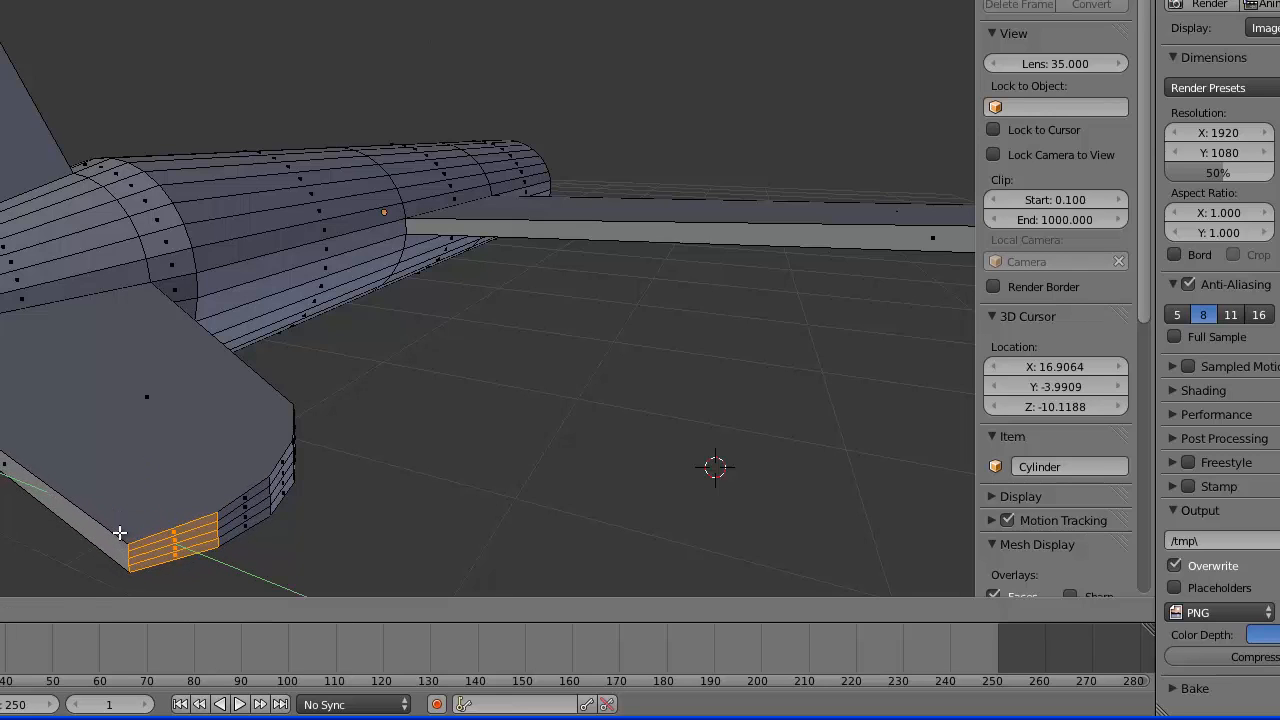
{"action": "left_click", "coordinate": [118, 534]}
{"action": "key", "text": "a"}
Select the top end face of the vertical tail fin and subdivide it twice
{"action": "middle_click_drag", "start_coordinate": [326, 463], "coordinate": [353, 462]}
{"action": "scroll", "coordinate": [353, 462], "scroll_direction": "down", "scroll_amount": 3}
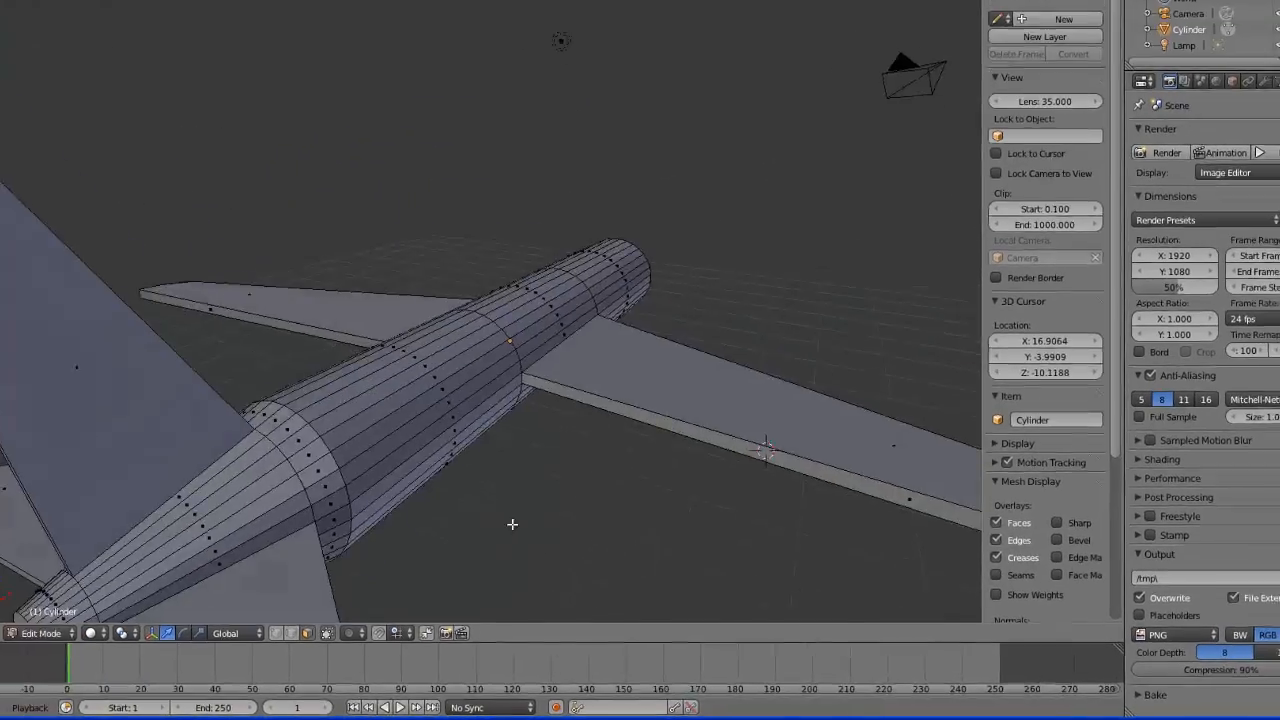
{"action": "middle_click_drag", "start_coordinate": [559, 542], "coordinate": [686, 427]}
{"action": "right_click", "coordinate": [538, 468]}
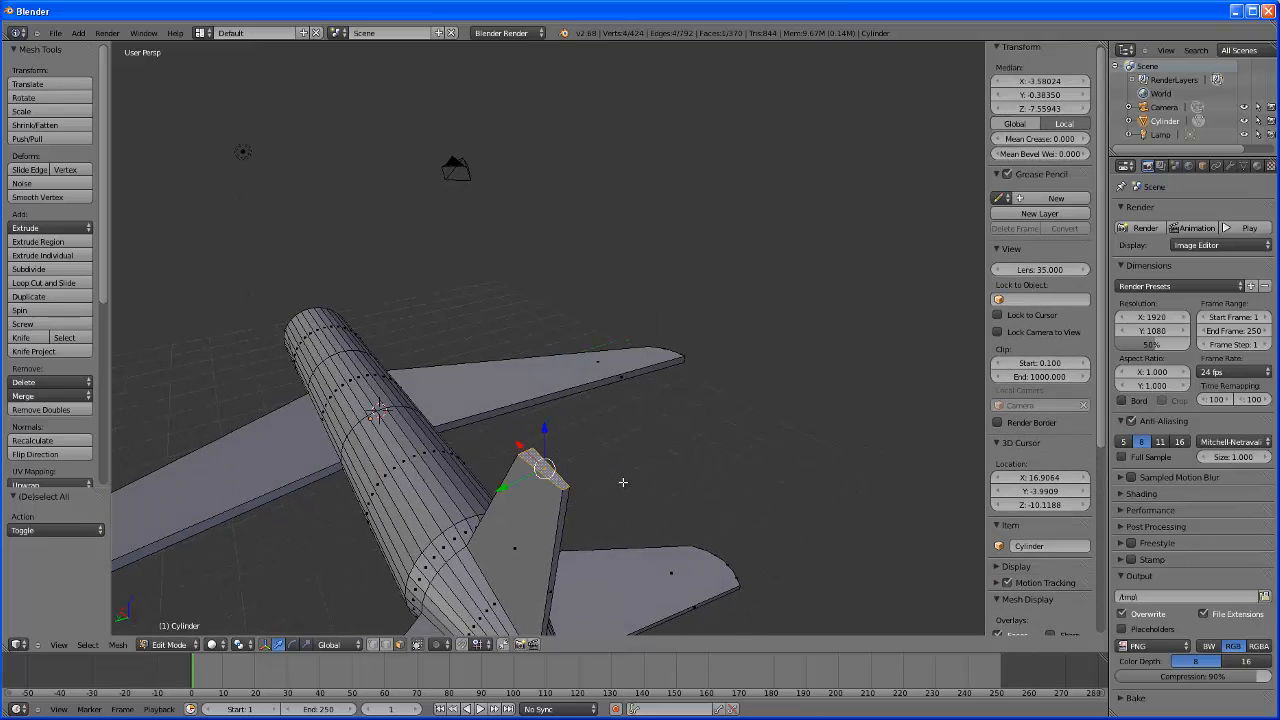
{"action": "key", "text": "a"}
{"action": "key", "text": "a"}
{"action": "key", "text": "a"}
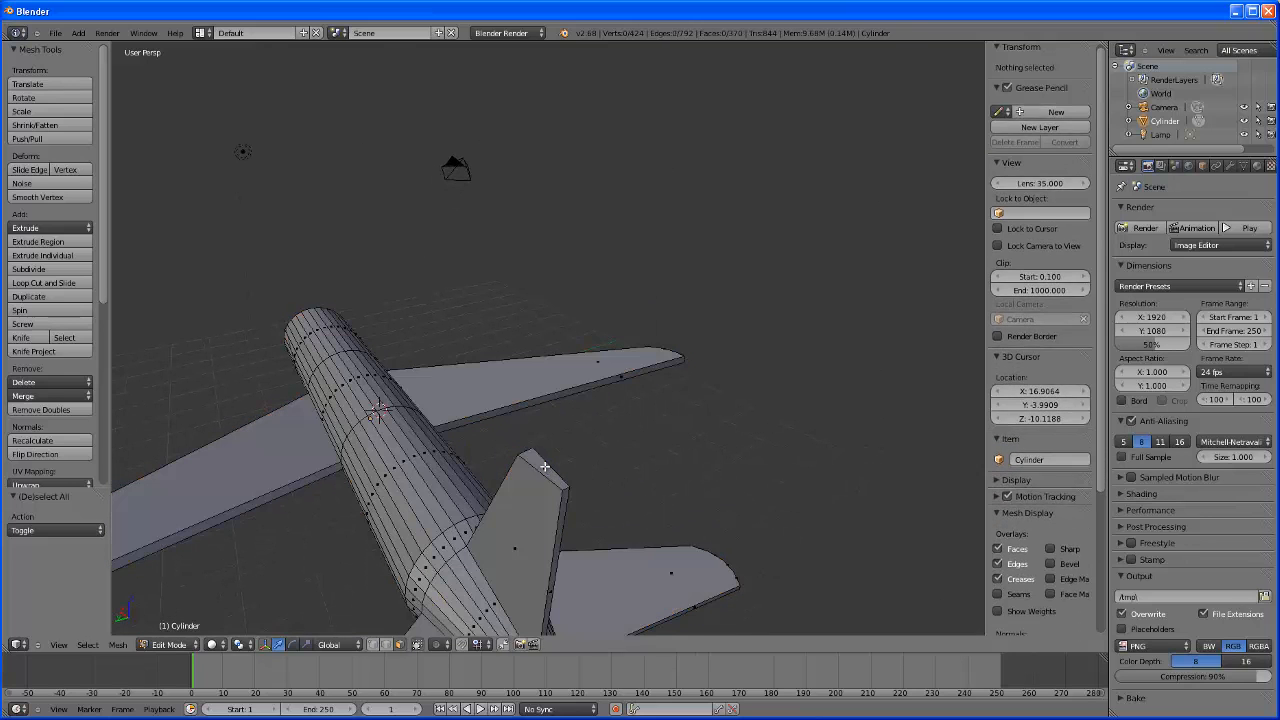
{"action": "right_click", "coordinate": [551, 465]}
{"action": "middle_click_drag", "start_coordinate": [620, 538], "coordinate": [609, 538]}
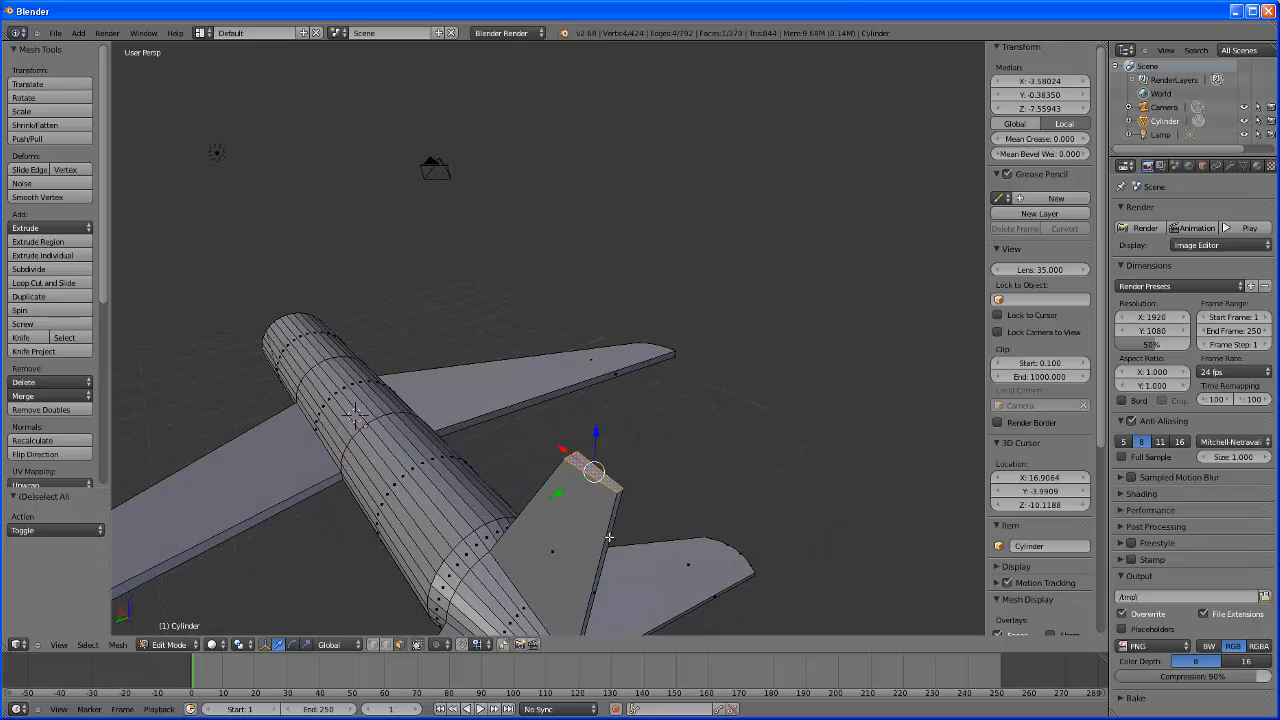
{"action": "left_click", "coordinate": [44, 270]}
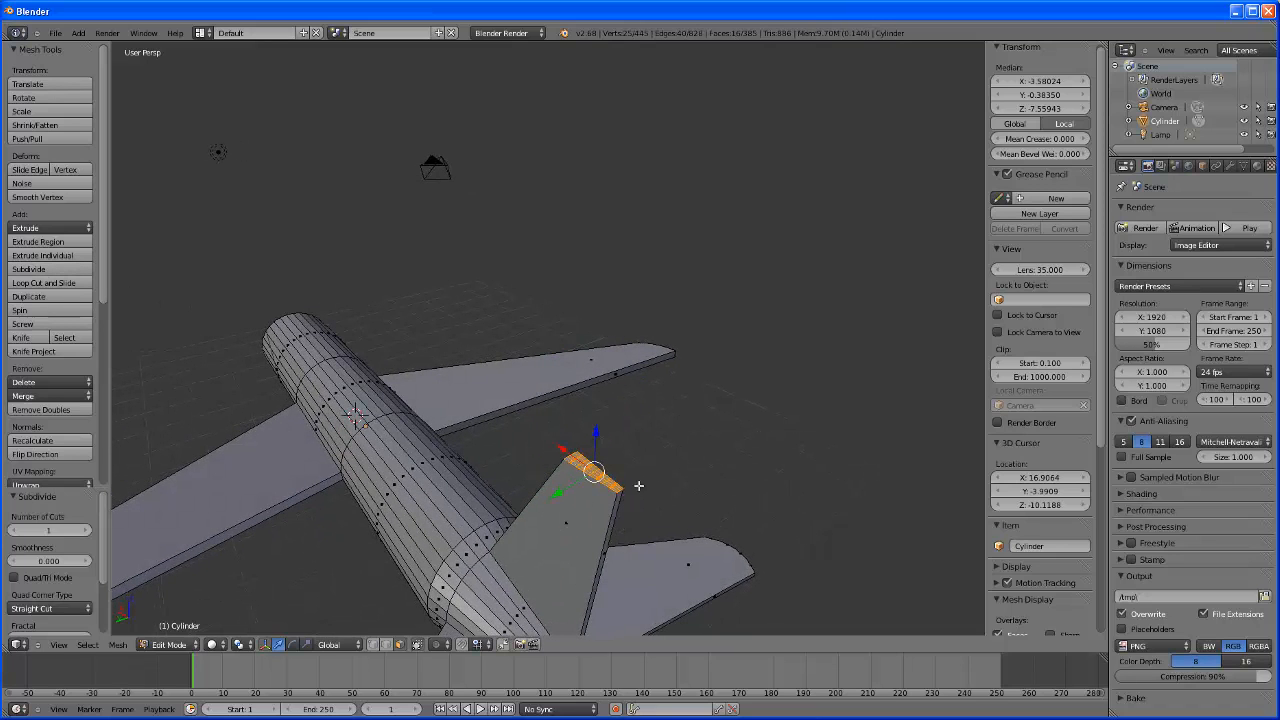
Deselect the nose-side column of the tail fin's top faces and raise the other three columns along Z
{"action": "middle_click_drag", "start_coordinate": [639, 485], "coordinate": [523, 506]}
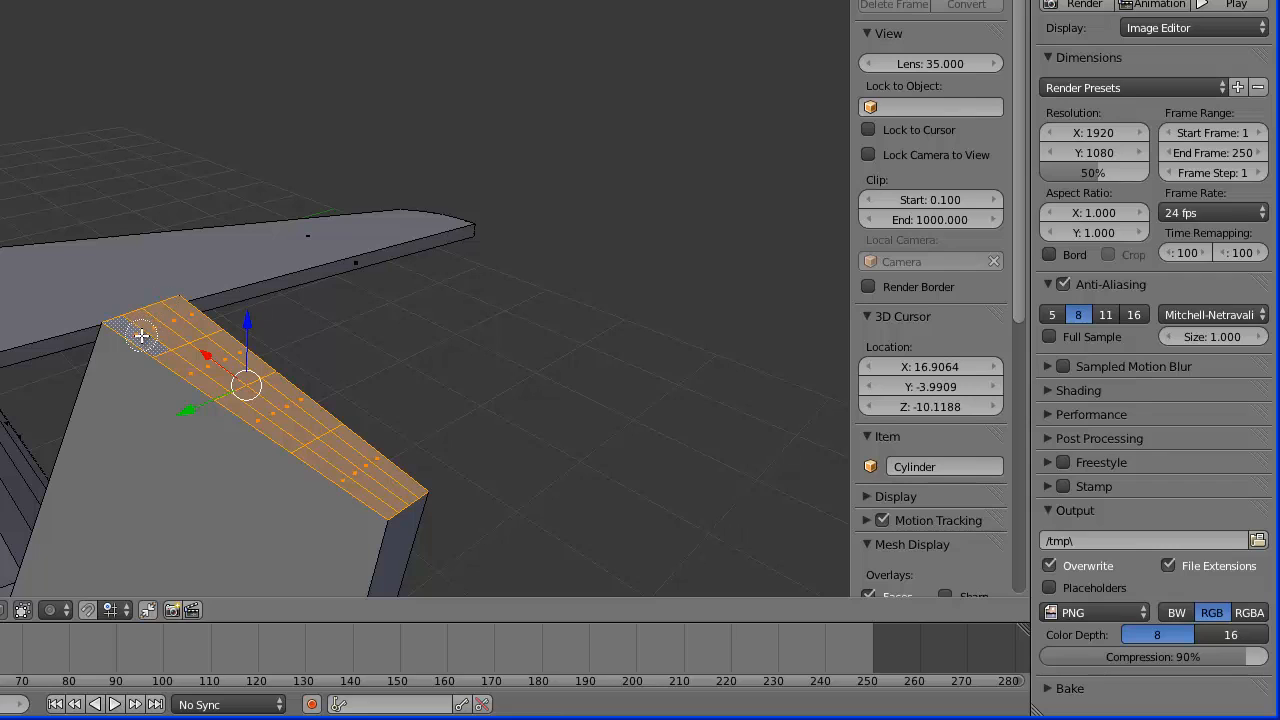
{"action": "mouse_move", "coordinate": [142, 336]}
{"action": "middle_mouse_down"}
{"action": "mouse_move", "coordinate": [170, 306]}
{"action": "mouse_move", "coordinate": [200, 310]}
{"action": "middle_mouse_up"}
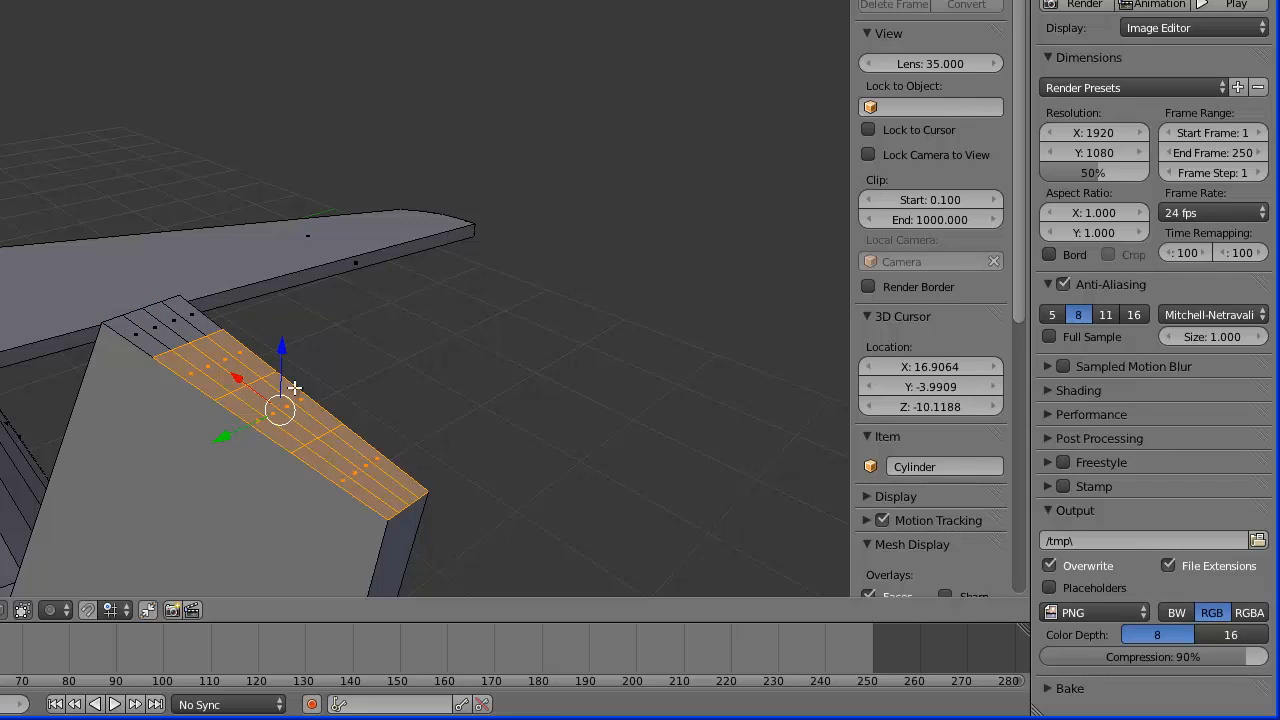
{"action": "left_click_drag", "start_coordinate": [284, 345], "coordinate": [273, 295]}
Deselect the second column of the tail fin's top faces and raise the two rear columns along Z
{"action": "middle_click_drag", "start_coordinate": [238, 457], "coordinate": [277, 437]}
{"action": "scroll", "coordinate": [277, 437], "scroll_direction": "down", "scroll_amount": 2}
{"action": "scroll", "coordinate": [362, 435], "scroll_direction": "down", "scroll_amount": 5}
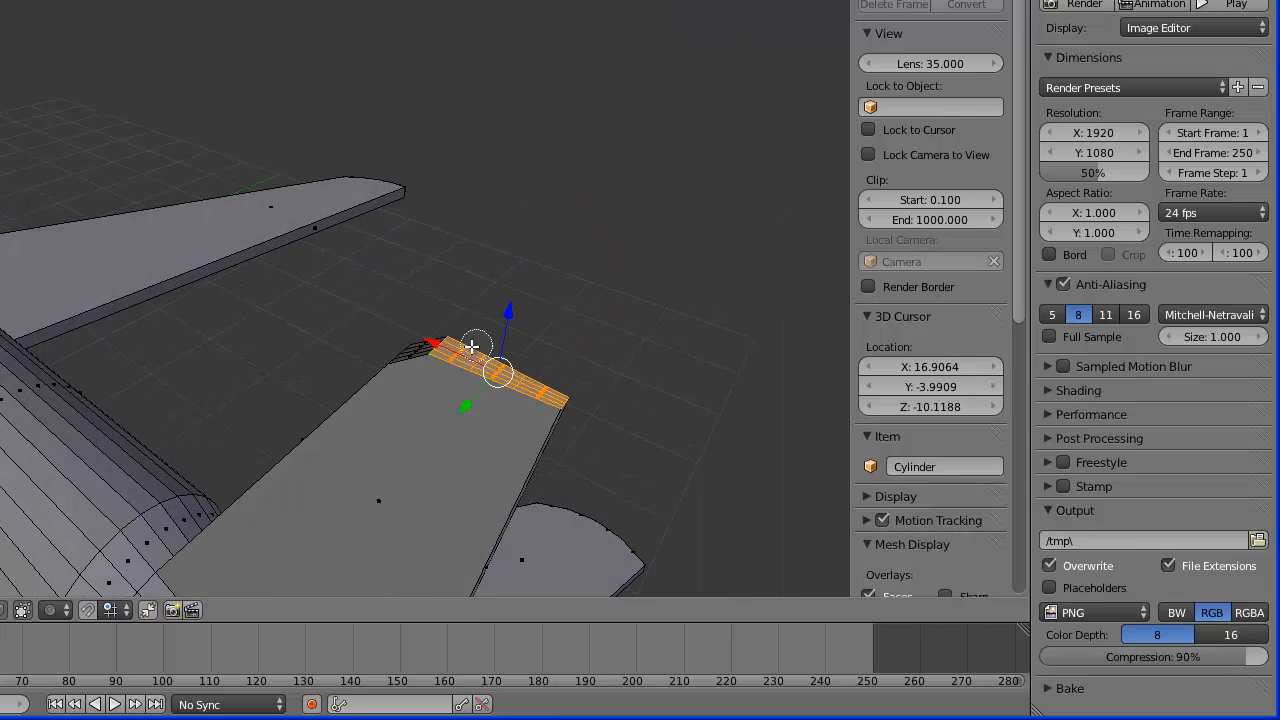
{"action": "left_click_drag", "start_coordinate": [466, 345], "coordinate": [474, 443]}
{"action": "left_click_drag", "start_coordinate": [529, 325], "coordinate": [534, 304]}
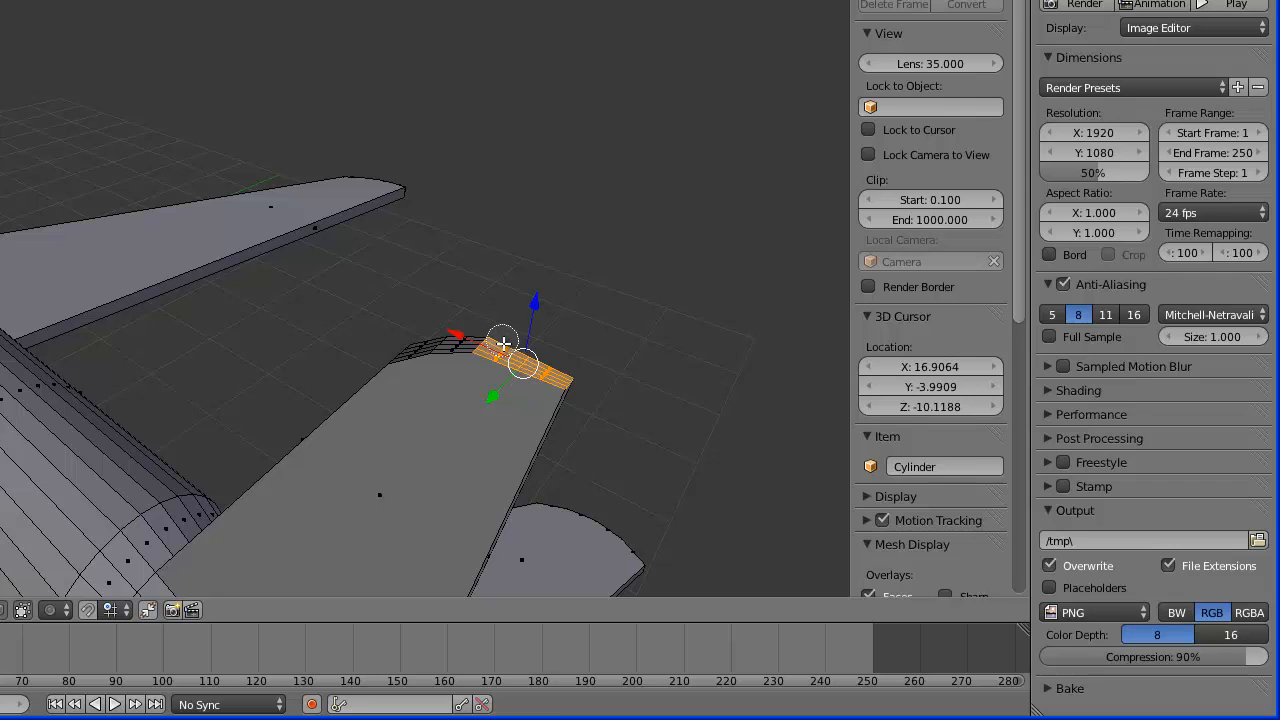
Deselect the third column of the tail fin's top faces and raise the rearmost column about 0.042 along Z
{"action": "left_click_drag", "start_coordinate": [500, 337], "coordinate": [500, 418]}
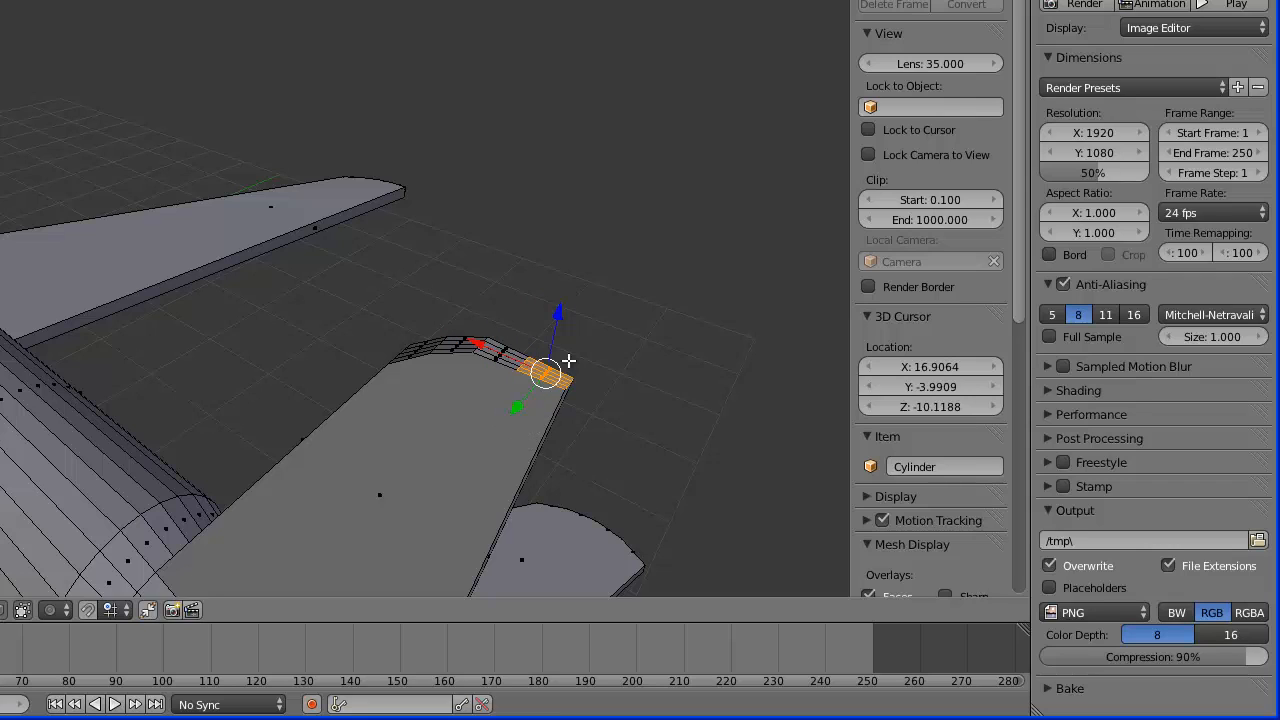
{"action": "left_click_drag", "start_coordinate": [564, 316], "coordinate": [561, 307]}
{"action": "middle_click_drag", "start_coordinate": [480, 451], "coordinate": [500, 403]}
{"action": "scroll", "coordinate": [500, 403], "scroll_direction": "down", "scroll_amount": 4}
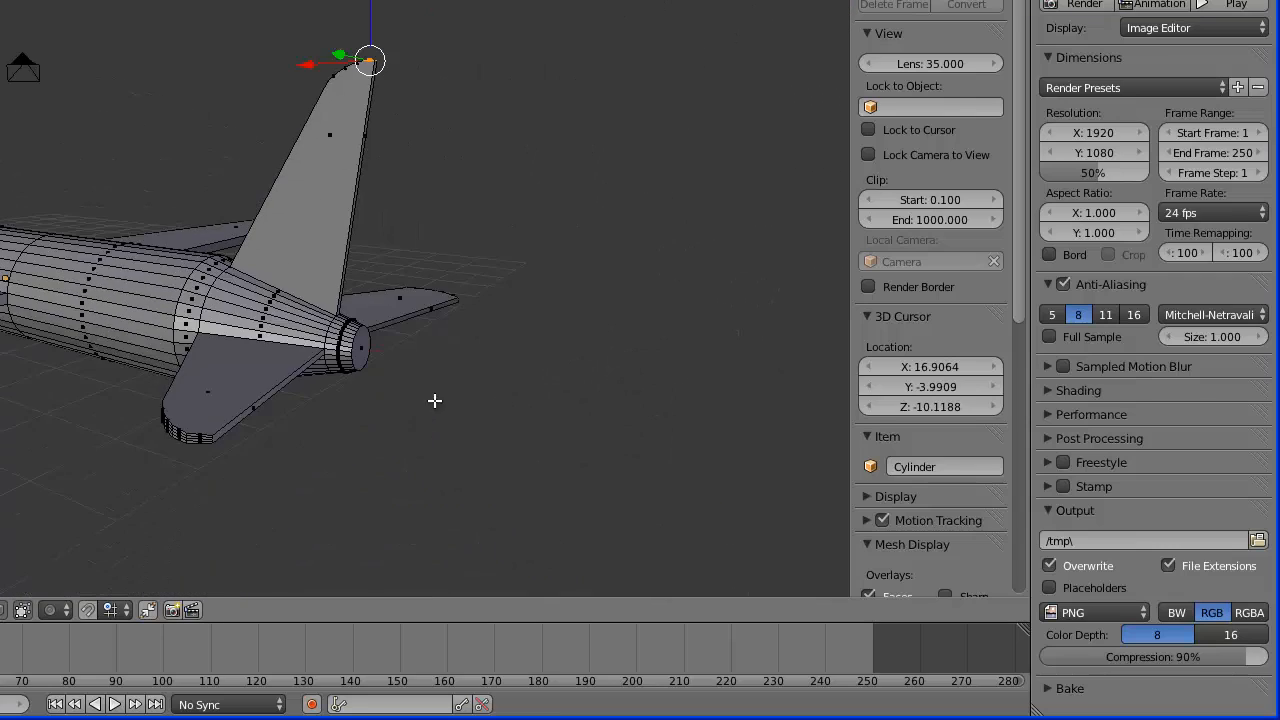
Select all faces of the tail fin's rounded top without the side face, lower them about 0.368 along Z, and clear the selection
{"action": "scroll", "coordinate": [434, 400], "scroll_direction": "up", "scroll_amount": 7}
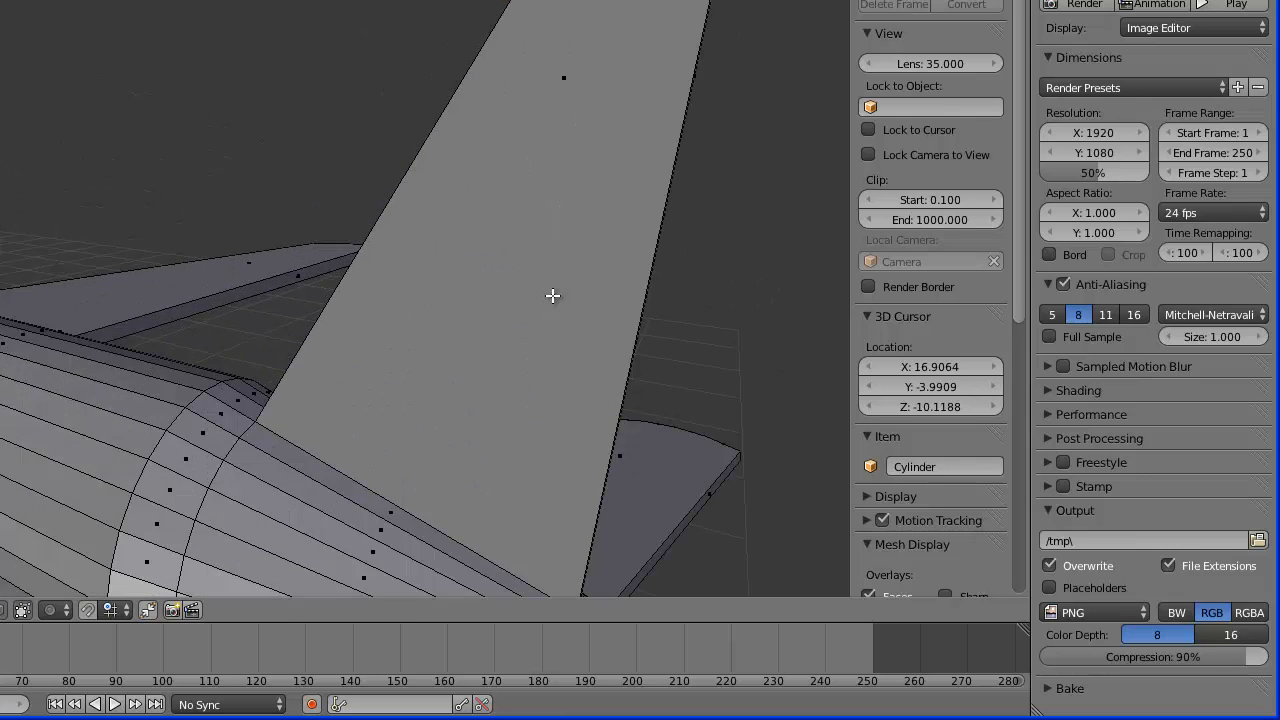
{"action": "middle_click_drag", "start_coordinate": [552, 296], "coordinate": [541, 351]}
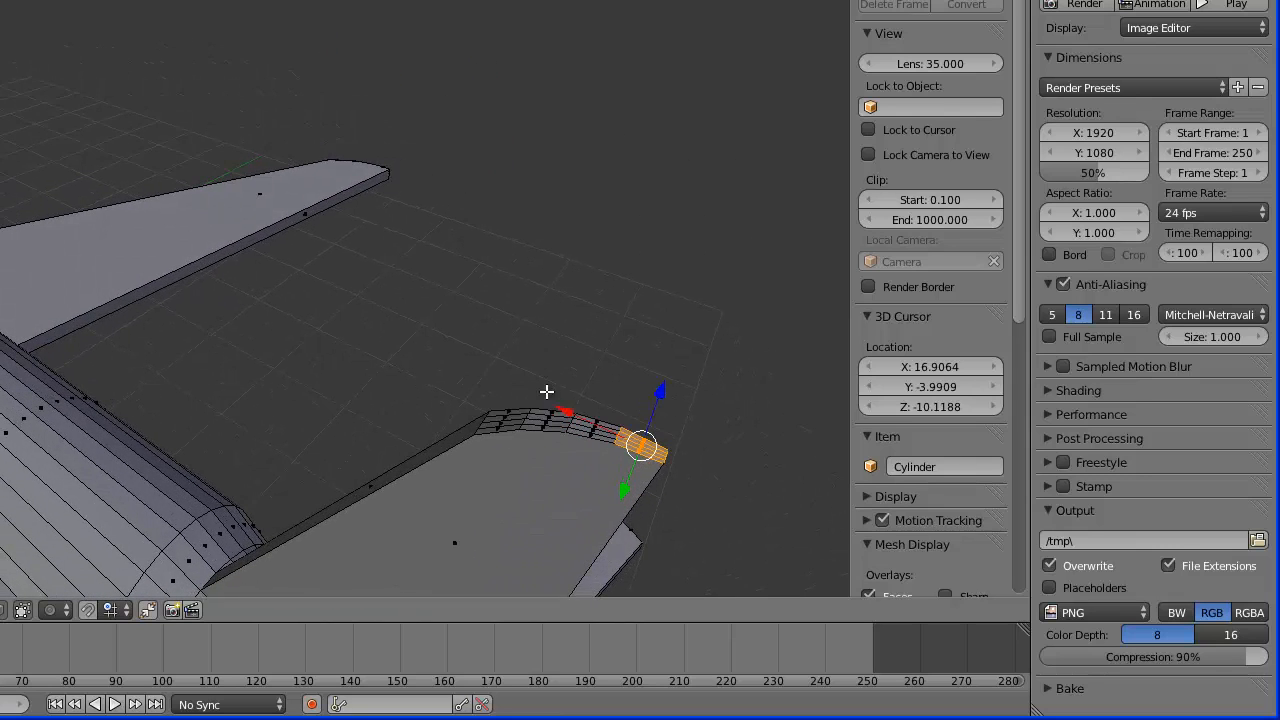
{"action": "key", "text": "c"}
{"action": "mouse_move", "coordinate": [520, 411]}
{"action": "left_mouse_down"}
{"action": "mouse_move", "coordinate": [508, 420]}
{"action": "mouse_move", "coordinate": [589, 426]}
{"action": "left_mouse_up"}
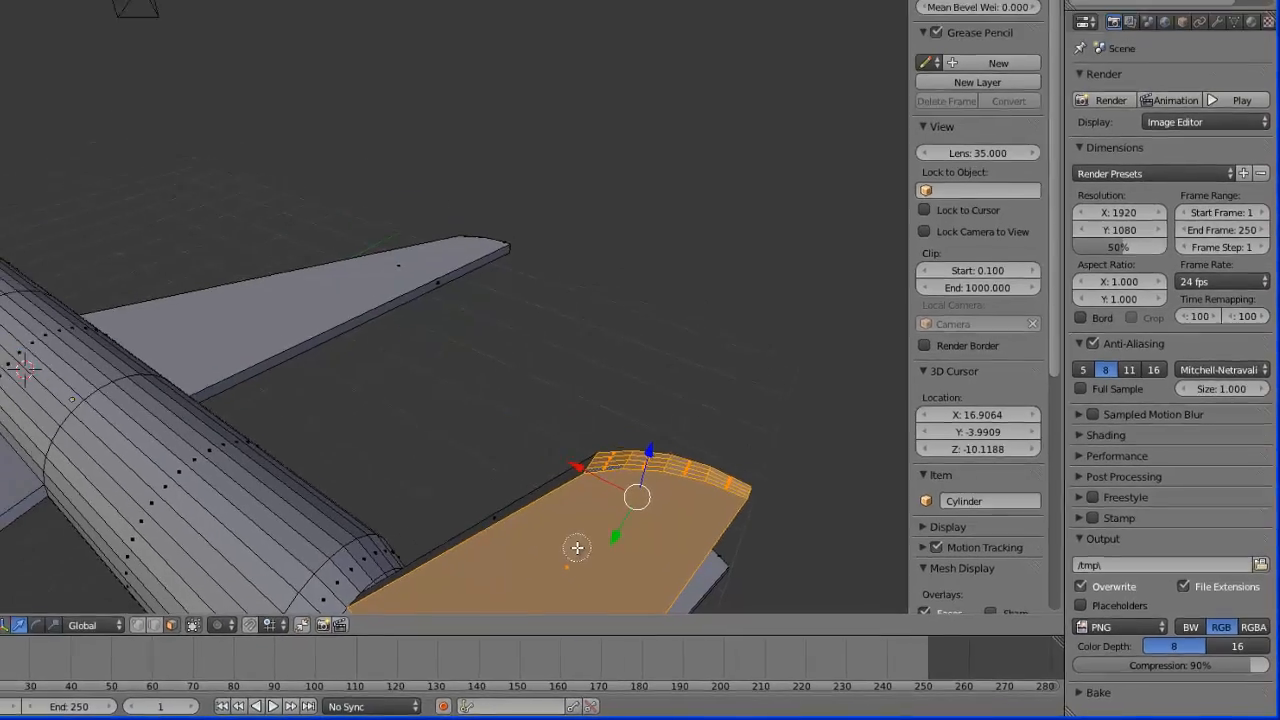
{"action": "middle_click", "coordinate": [466, 520]}
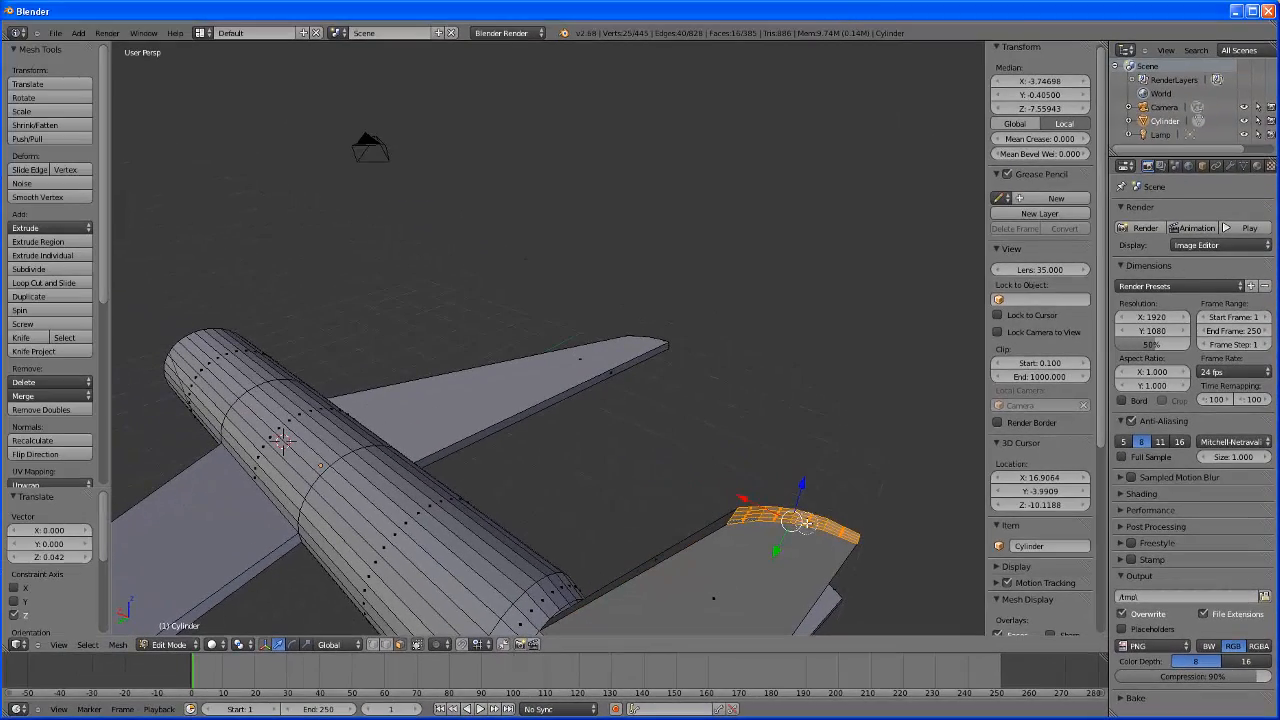
{"action": "middle_click_drag", "start_coordinate": [810, 590], "coordinate": [807, 572]}
{"action": "left_click_drag", "start_coordinate": [778, 304], "coordinate": [751, 354]}
{"action": "mouse_move", "coordinate": [803, 504]}
{"action": "middle_mouse_down"}
{"action": "mouse_move", "coordinate": [803, 471]}
{"action": "mouse_move", "coordinate": [686, 454]}
{"action": "mouse_move", "coordinate": [713, 454]}
{"action": "mouse_move", "coordinate": [794, 512]}
{"action": "middle_mouse_up"}
{"action": "scroll", "coordinate": [720, 451], "scroll_direction": "down", "scroll_amount": 2}
{"action": "middle_click_drag", "start_coordinate": [855, 548], "coordinate": [831, 542]}
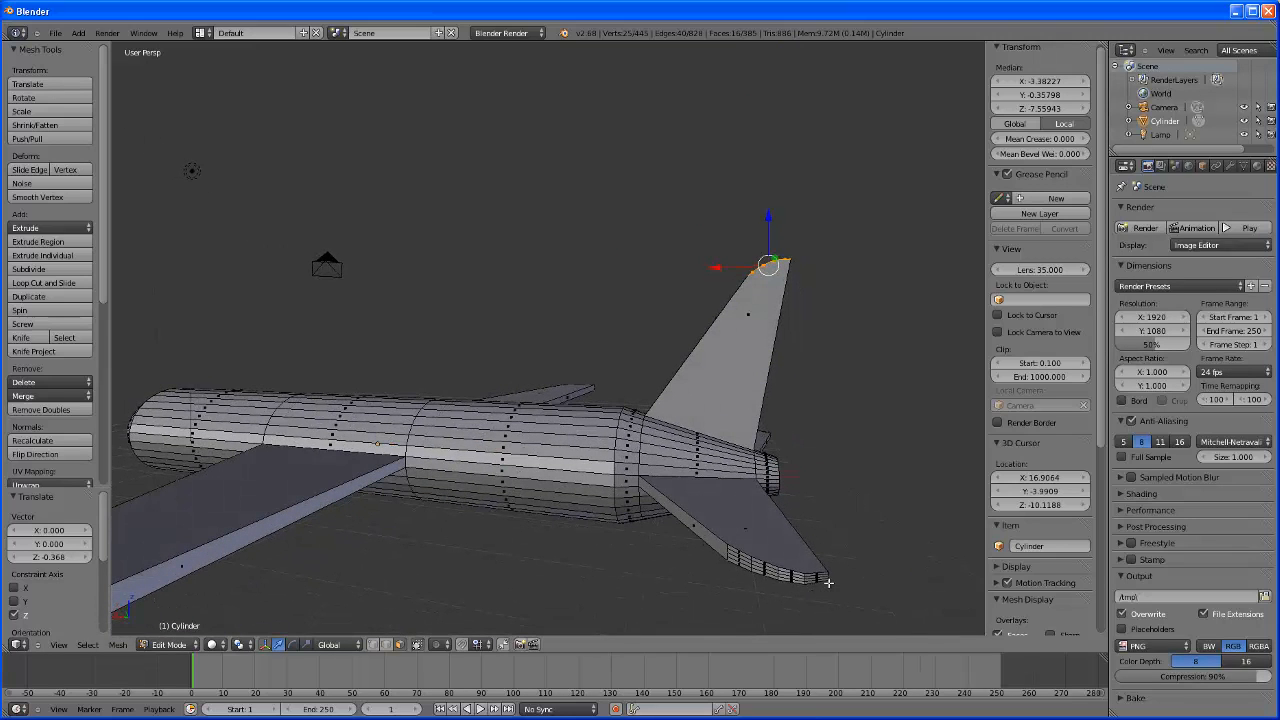
{"action": "key", "text": "a"}
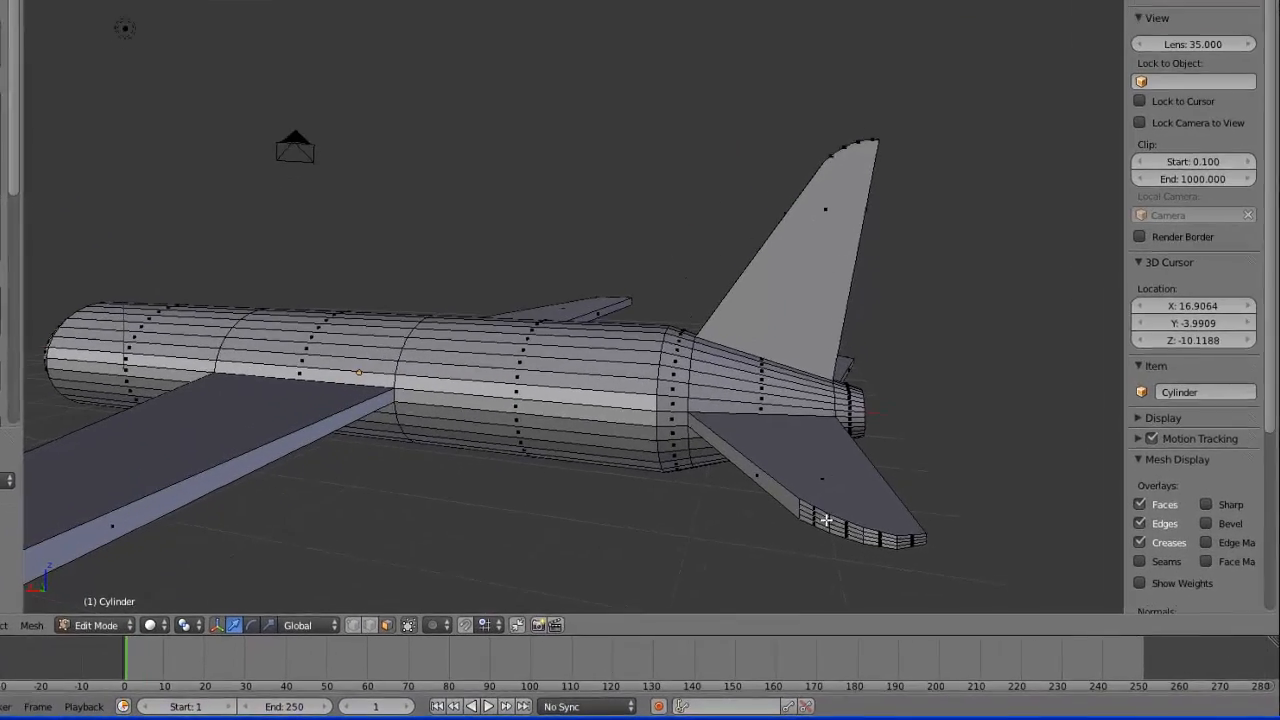
Select all faces of the rounded tip of the horizontal stabilizer on the positive Y side, excluding its large upper face
{"action": "key", "text": "c"}
{"action": "left_click_drag", "start_coordinate": [747, 558], "coordinate": [749, 564]}
{"action": "left_click_drag", "start_coordinate": [884, 490], "coordinate": [978, 512]}
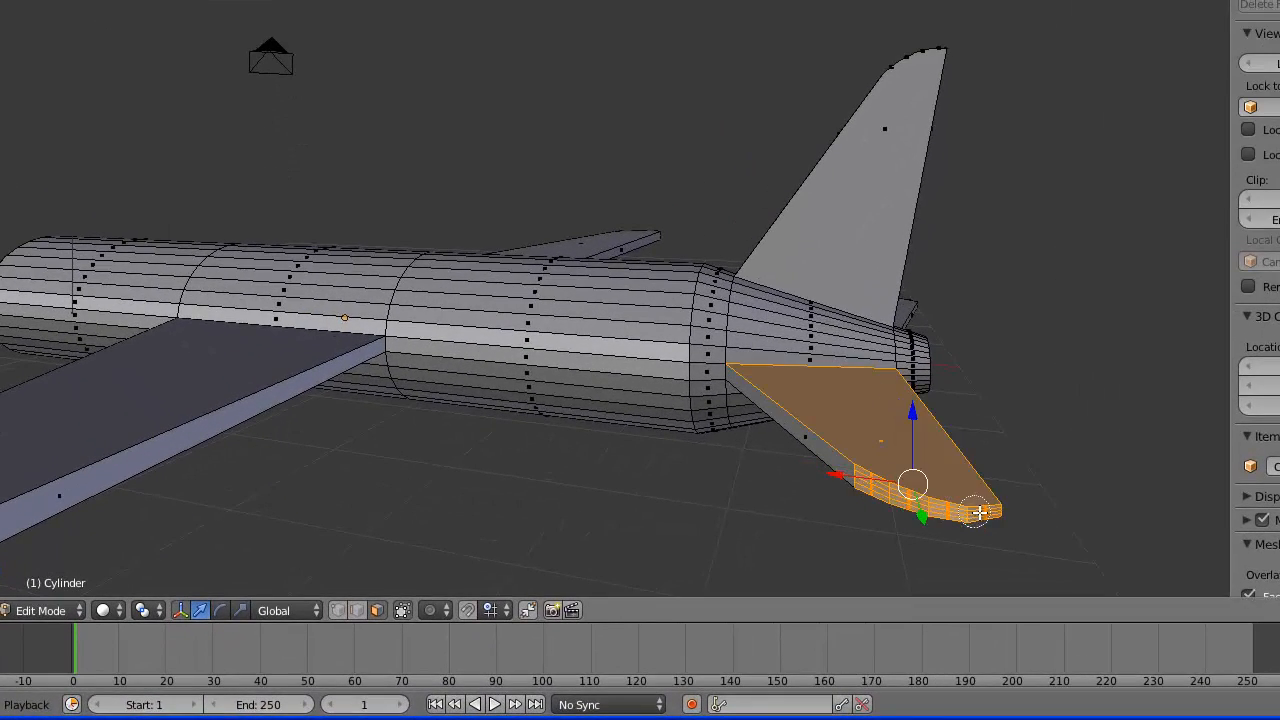
{"action": "middle_click", "coordinate": [878, 430]}
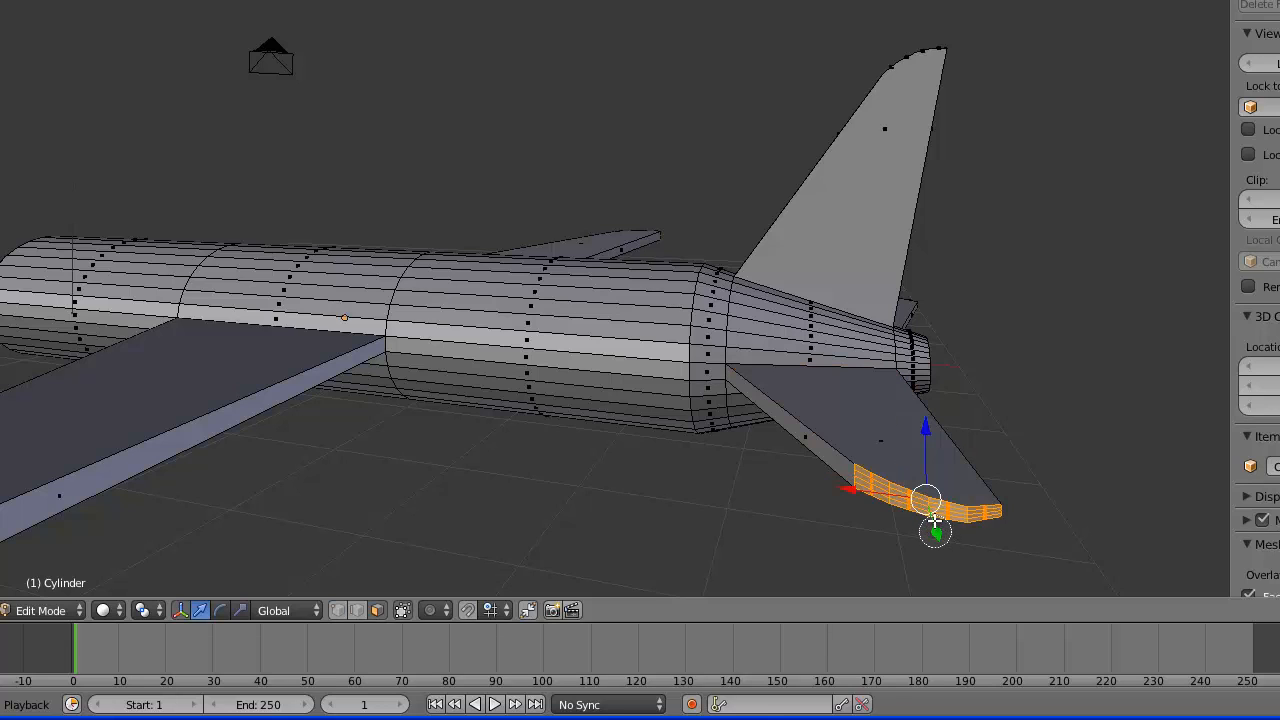
{"action": "key", "text": "ctrl+z"}
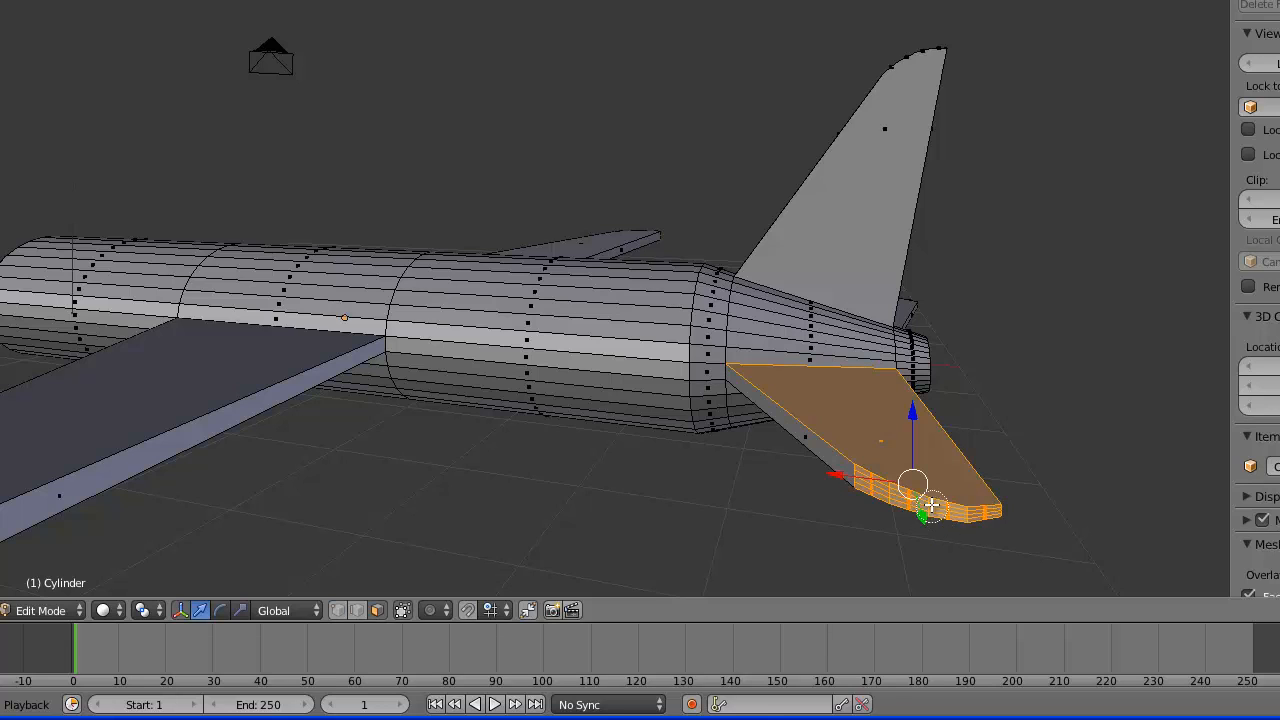
{"action": "middle_click", "coordinate": [880, 431]}
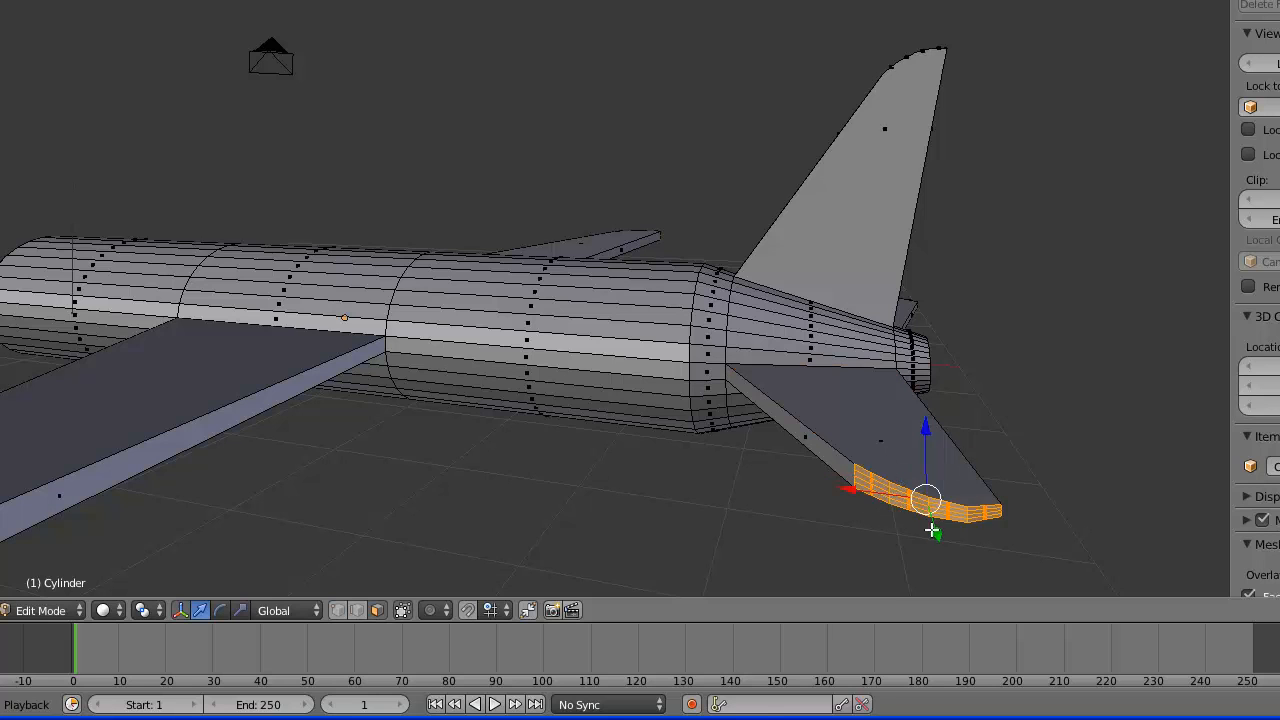
Scale the selected stabilizer tip along Y and raise it 0.193 along Z
{"action": "key", "text": "s"}
{"action": "key", "text": "y"}
{"action": "left_click", "coordinate": [960, 504]}
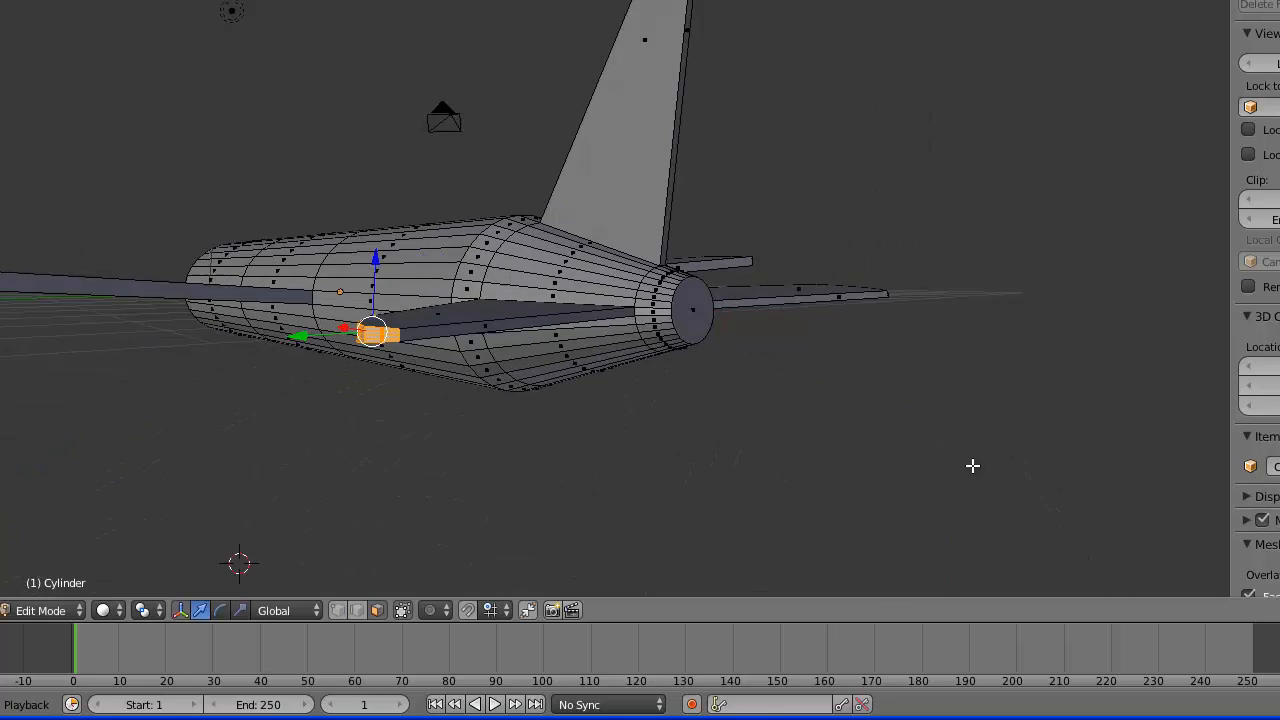
{"action": "middle_click_drag", "start_coordinate": [972, 466], "coordinate": [920, 466]}
{"action": "left_click_drag", "start_coordinate": [100, 243], "coordinate": [97, 230]}
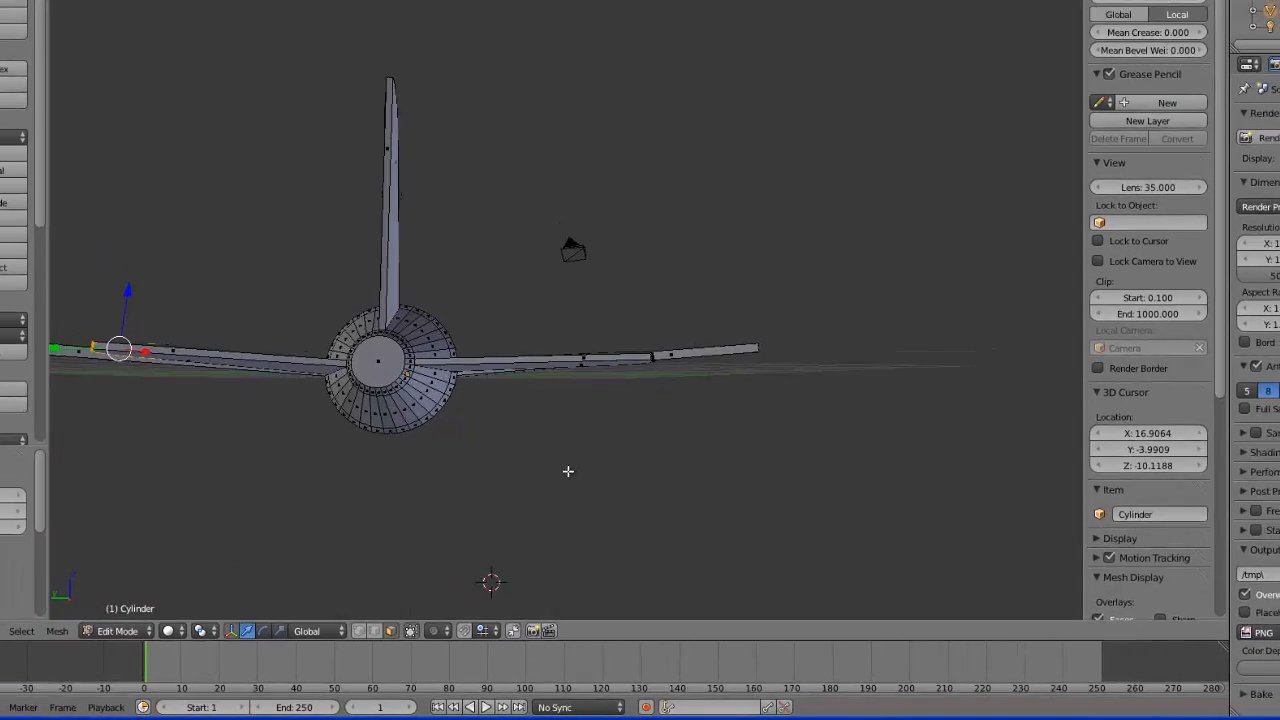
Clear the selection and select all rounded tip faces of the opposite horizontal stabilizer, excluding its large upper face
{"action": "middle_click_drag", "start_coordinate": [566, 466], "coordinate": [509, 568]}
{"action": "scroll", "coordinate": [453, 506], "scroll_direction": "up", "scroll_amount": 2}
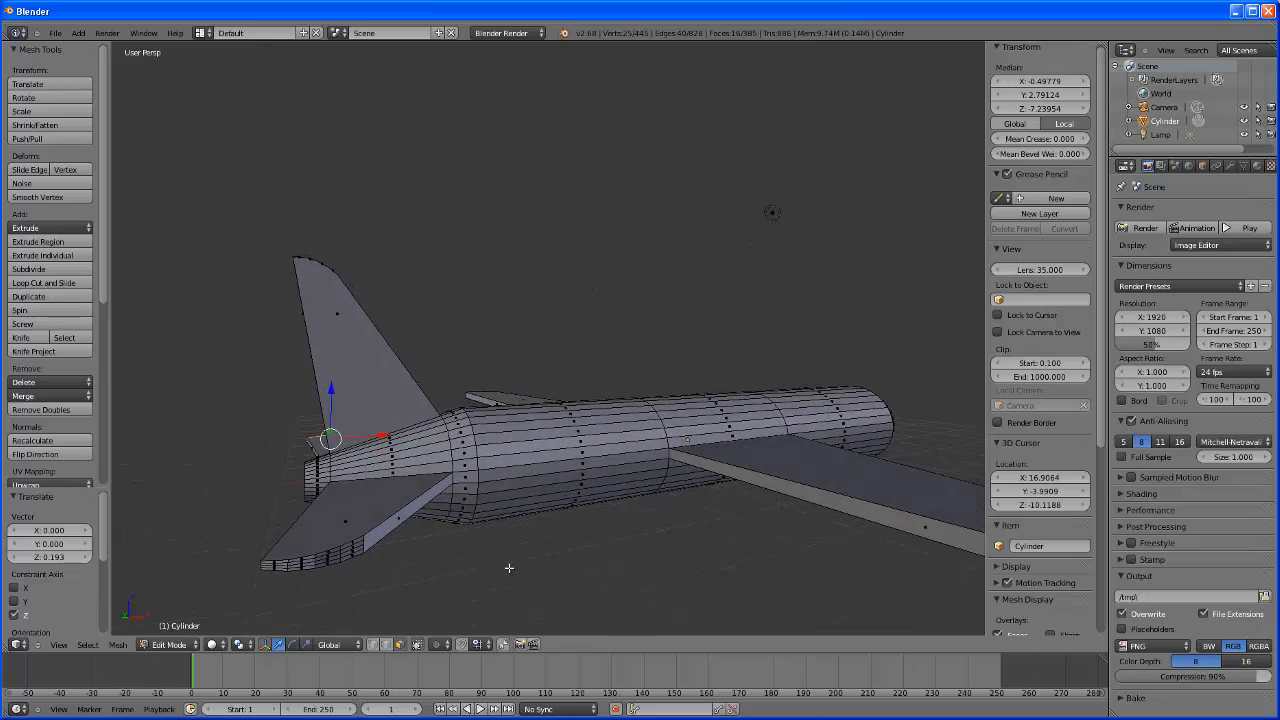
{"action": "scroll", "coordinate": [341, 557], "scroll_direction": "up", "scroll_amount": 1}
{"action": "scroll", "coordinate": [342, 558], "scroll_direction": "down", "scroll_amount": 1}
{"action": "key", "text": "a"}
{"action": "key", "text": "l"}
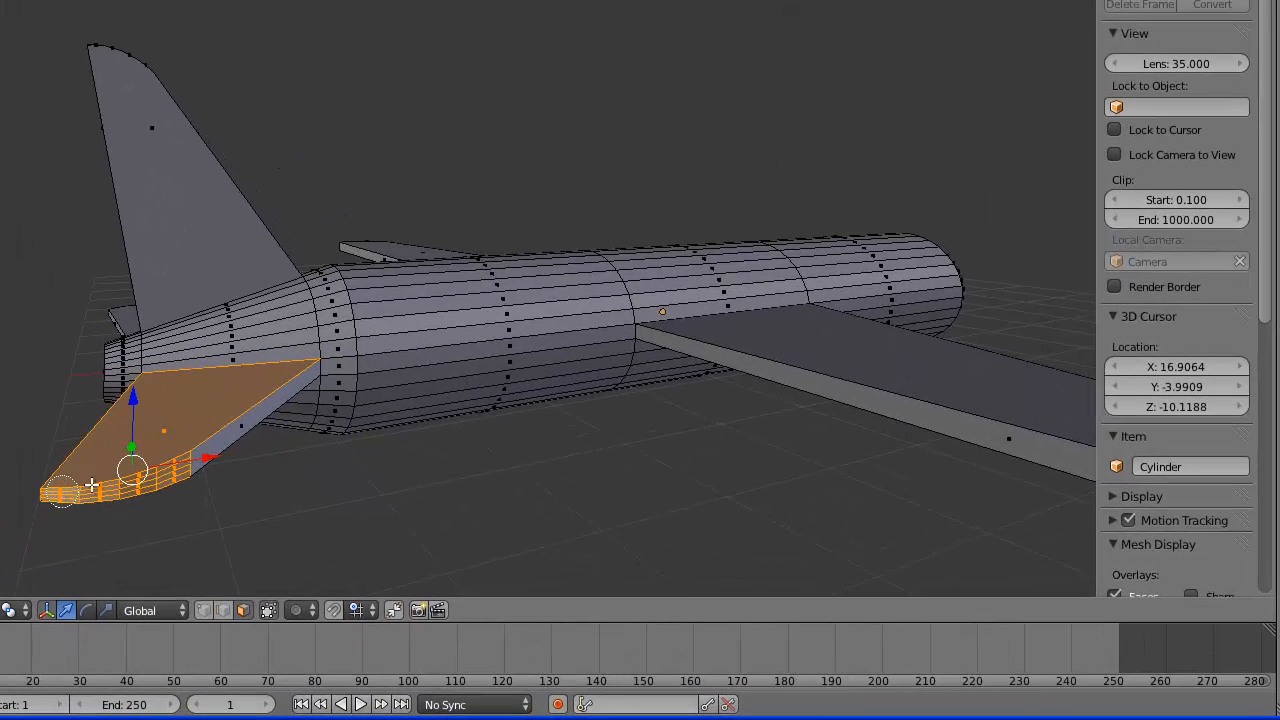
{"action": "middle_click", "coordinate": [177, 429]}
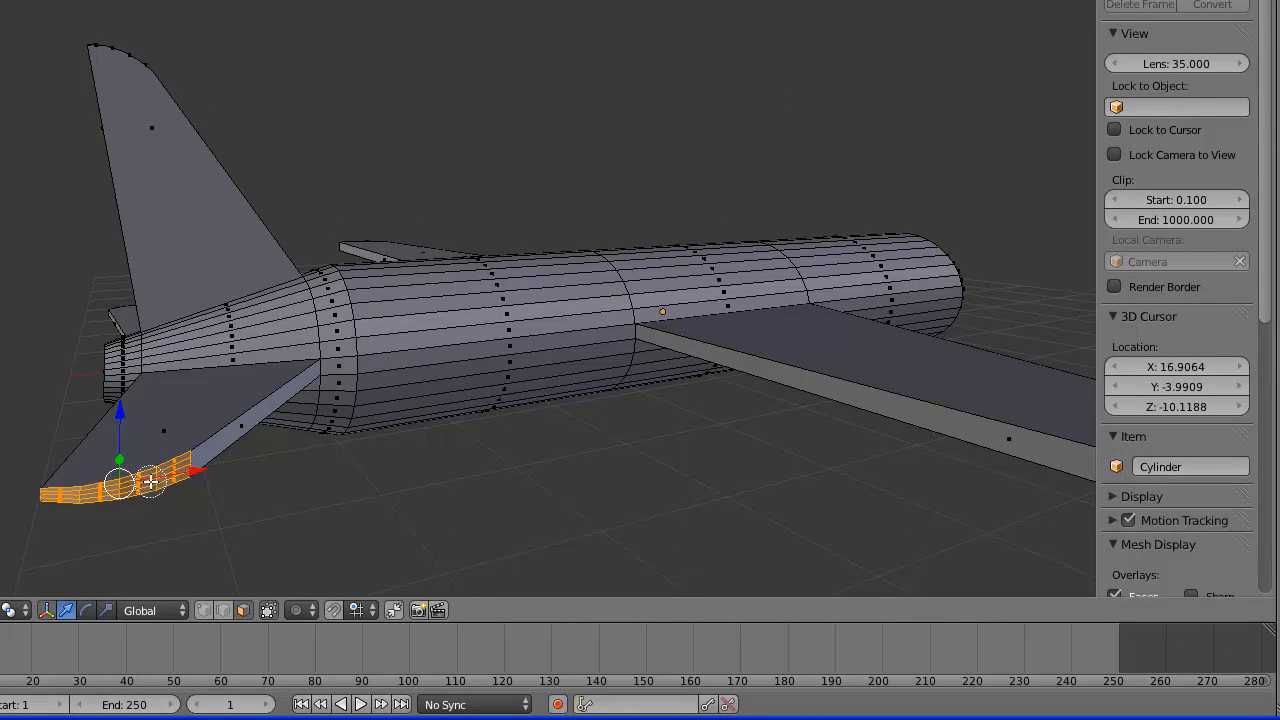
{"action": "key", "text": "Escape"}
Move the selected tip of the opposite stabilizer along Y and raise it along Z
{"action": "mouse_move", "coordinate": [150, 482]}
{"action": "middle_mouse_down"}
{"action": "mouse_move", "coordinate": [214, 546]}
{"action": "mouse_move", "coordinate": [608, 479]}
{"action": "middle_mouse_up"}
{"action": "key", "text": "g"}
{"action": "key", "text": "y"}
{"action": "left_click_drag", "start_coordinate": [543, 471], "coordinate": [543, 470]}
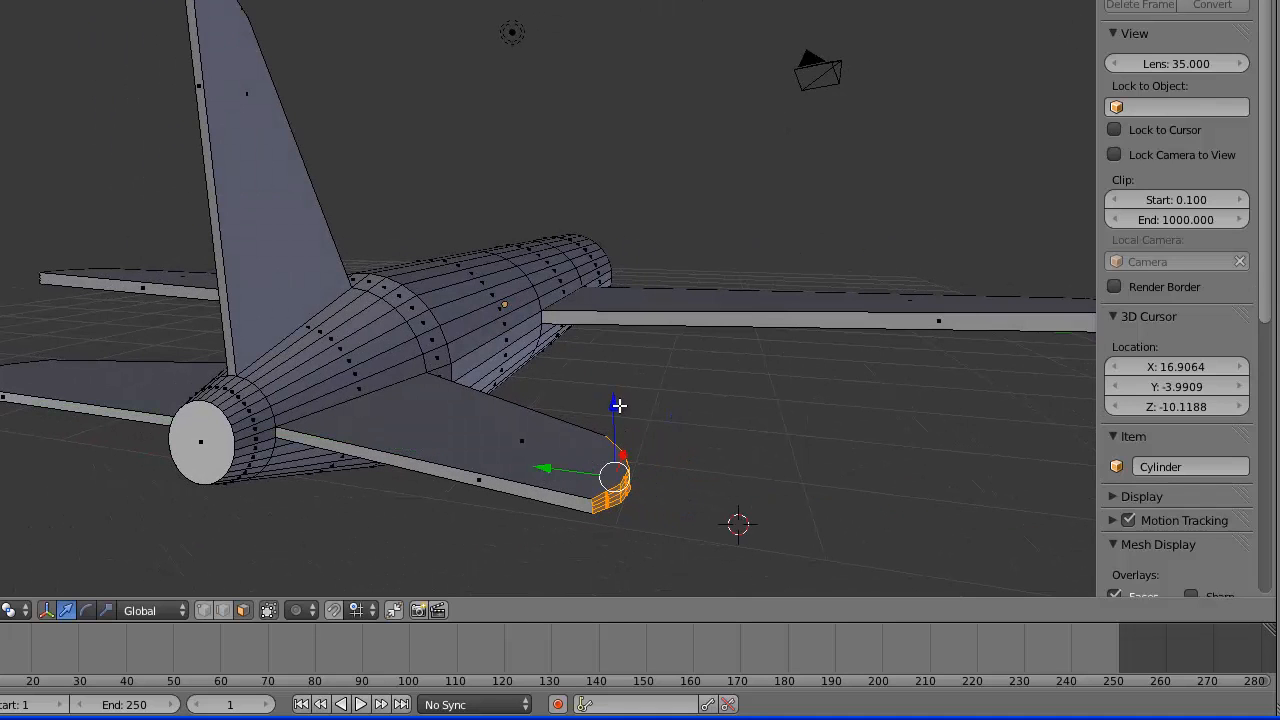
{"action": "left_click_drag", "start_coordinate": [615, 406], "coordinate": [612, 367]}
Lower the stabilizer tip slightly along Z to line up with the other side, and clear the selection
{"action": "mouse_move", "coordinate": [470, 490]}
{"action": "middle_mouse_down"}
{"action": "mouse_move", "coordinate": [486, 483]}
{"action": "mouse_move", "coordinate": [480, 471]}
{"action": "middle_mouse_up"}
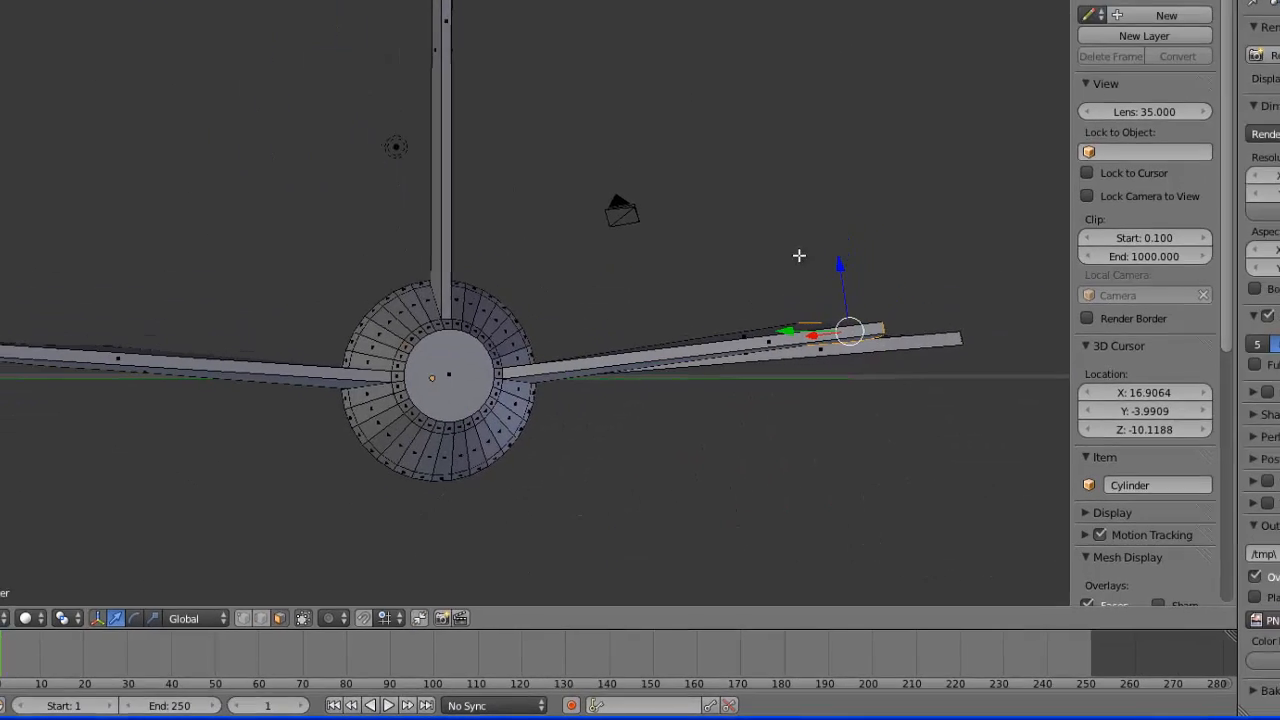
{"action": "left_click_drag", "start_coordinate": [839, 266], "coordinate": [827, 286]}
{"action": "middle_click_drag", "start_coordinate": [530, 398], "coordinate": [538, 351]}
{"action": "middle_click_drag", "start_coordinate": [582, 426], "coordinate": [374, 451]}
{"action": "key", "text": "a"}
Switch the airplane mesh from Edit Mode to Object Mode and inspect the whole model
{"action": "scroll", "coordinate": [375, 450], "scroll_direction": "down", "scroll_amount": 4}
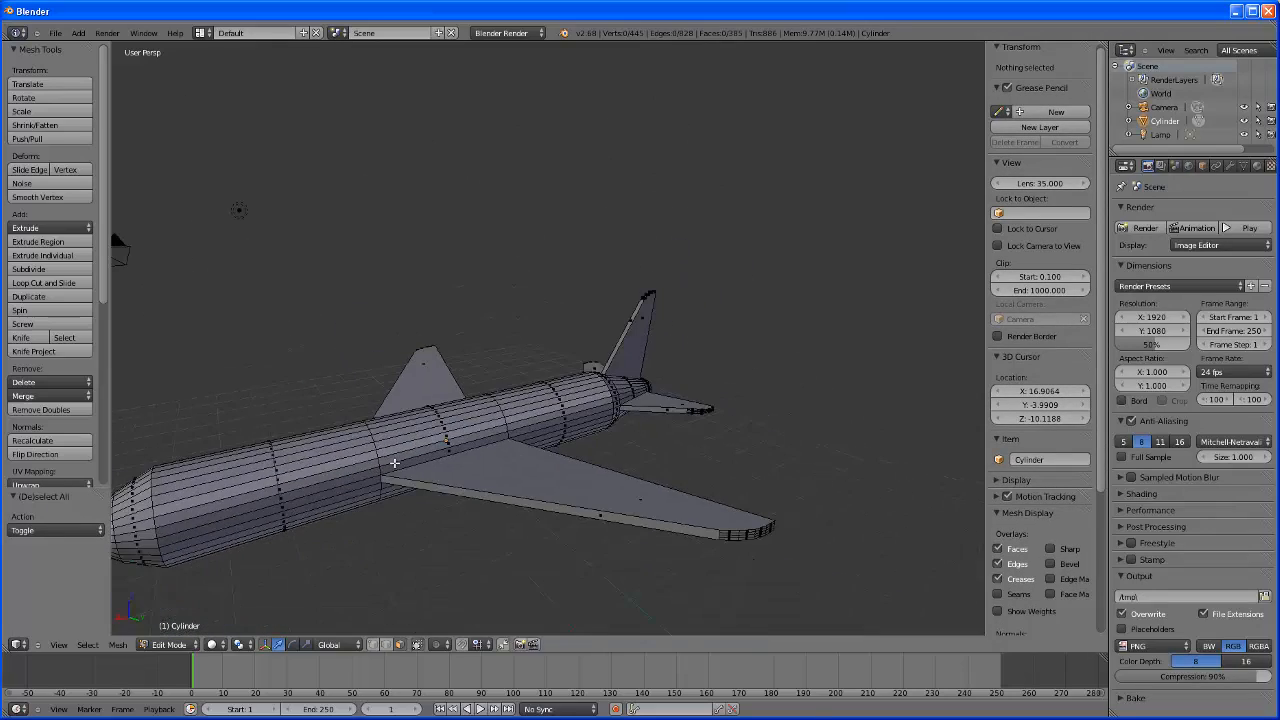
{"action": "left_click_drag", "start_coordinate": [366, 474], "coordinate": [451, 484]}
{"action": "middle_click_drag", "start_coordinate": [451, 484], "coordinate": [510, 535]}
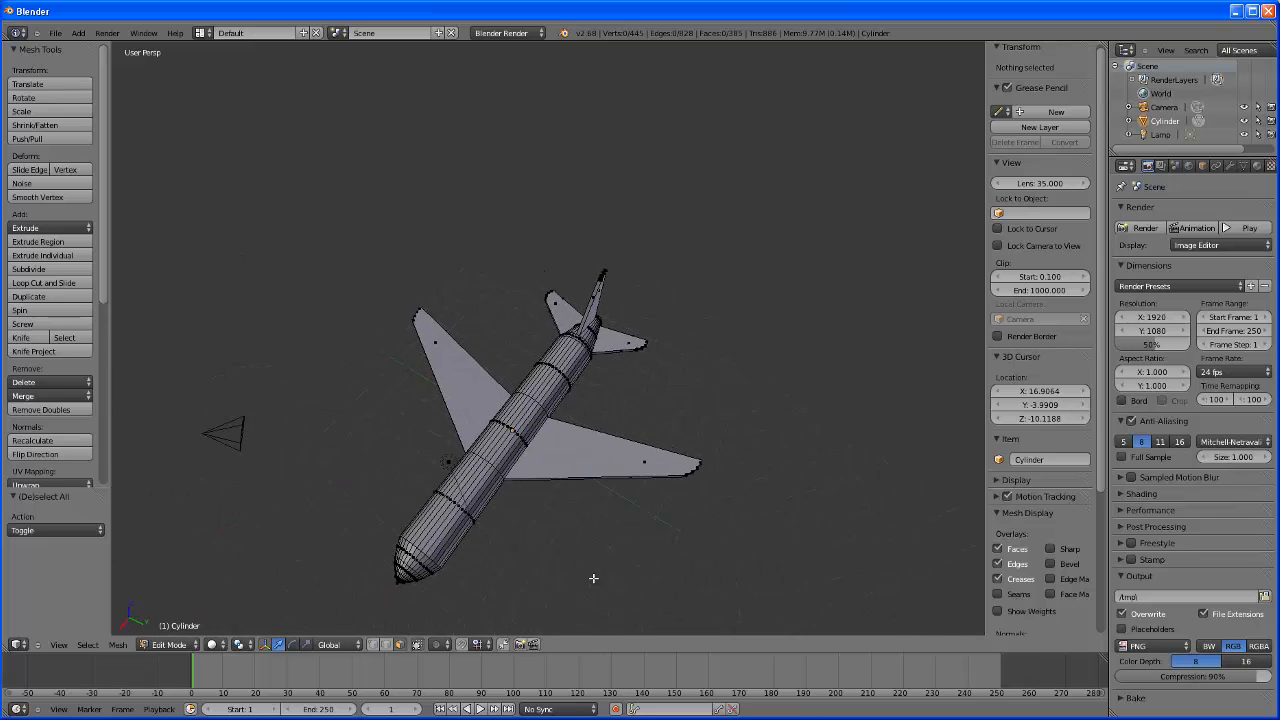
{"action": "left_click", "coordinate": [169, 644]}
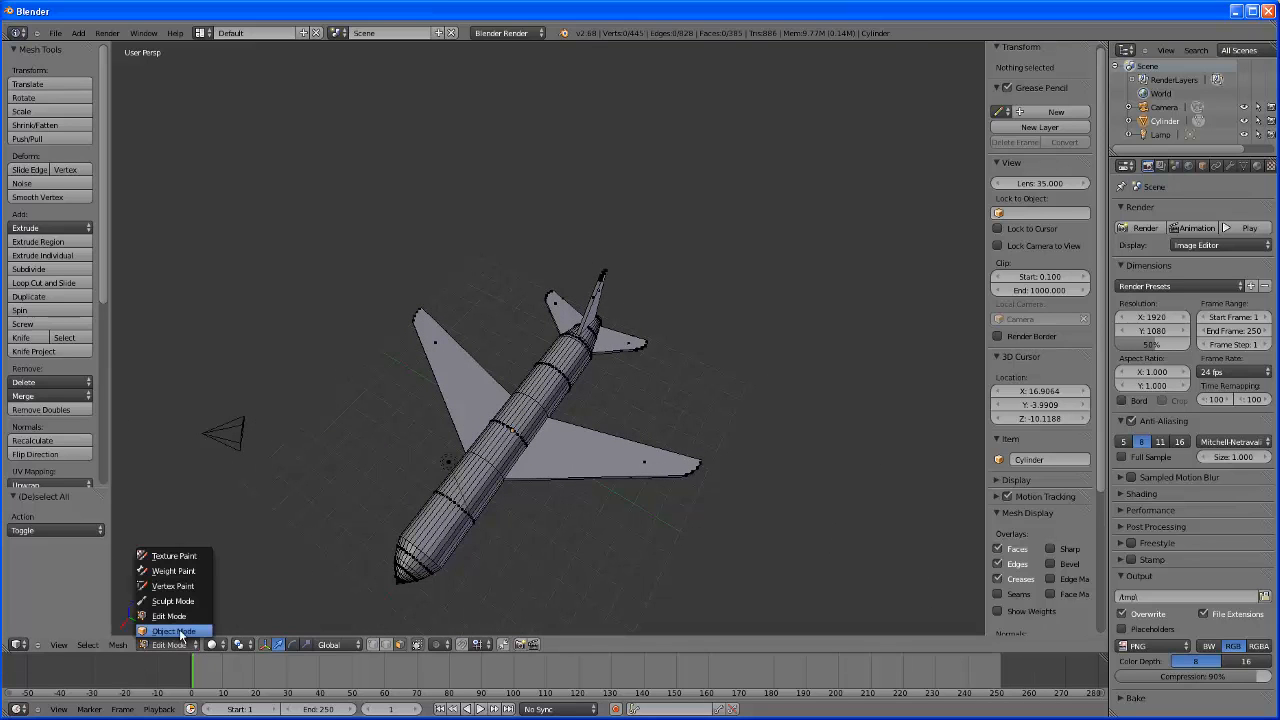
{"action": "left_click", "coordinate": [170, 627]}
{"action": "middle_click_drag", "start_coordinate": [680, 558], "coordinate": [541, 518]}
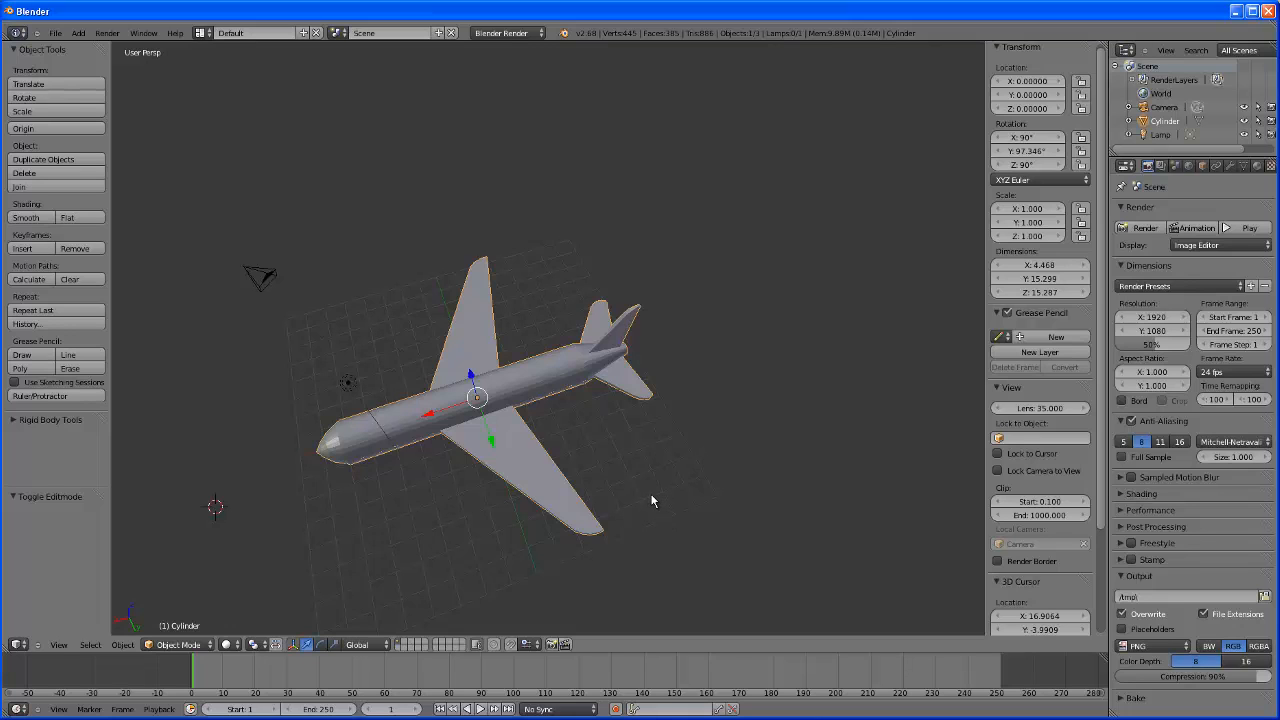
{"action": "middle_click_drag", "start_coordinate": [639, 514], "coordinate": [669, 486]}
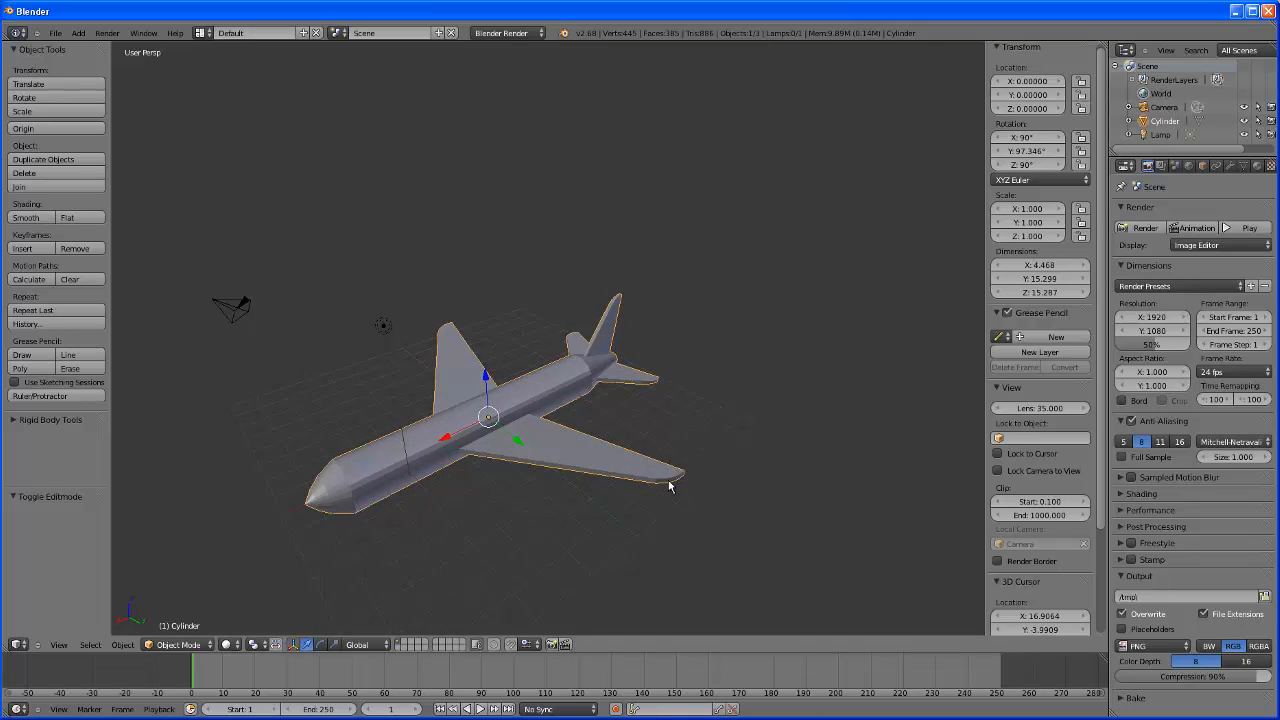